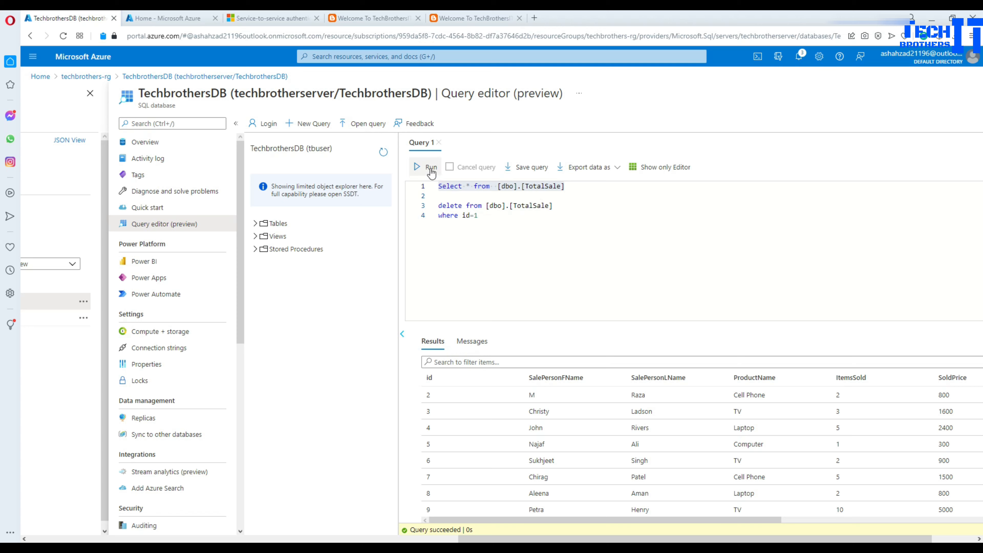
# Run the Select query on the [dbo].[TotalSale] table in the TechbrothersDB query editor
pyautogui.click(427, 167)
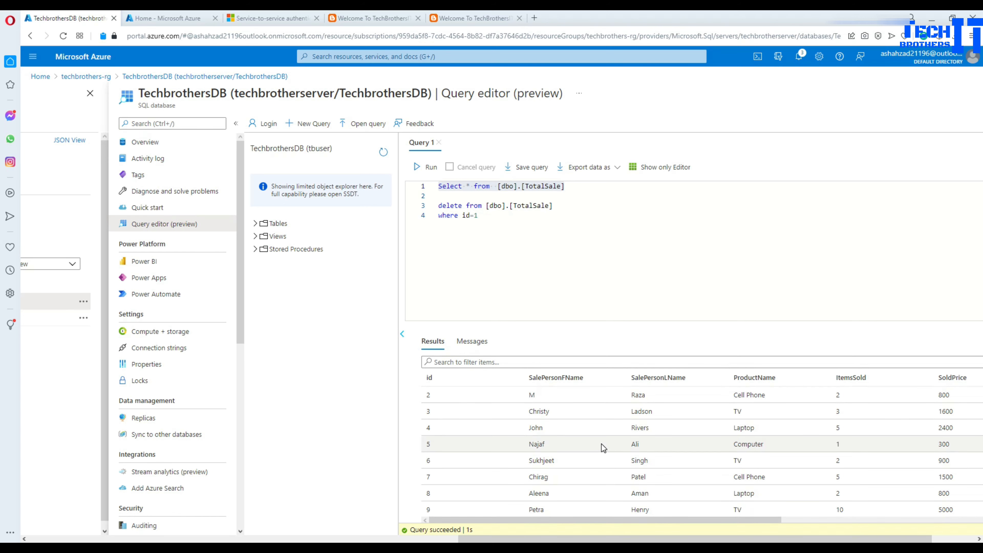
# Open the aastechbrothers Analysis Services resource and review its models and the open options for aasSaleData
pyautogui.click(166, 17)
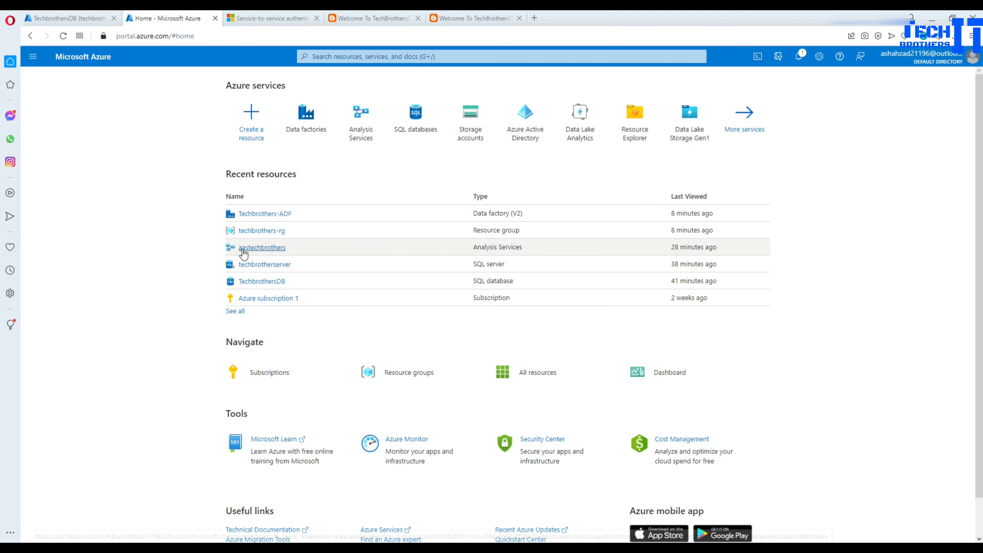
pyautogui.click(253, 248)
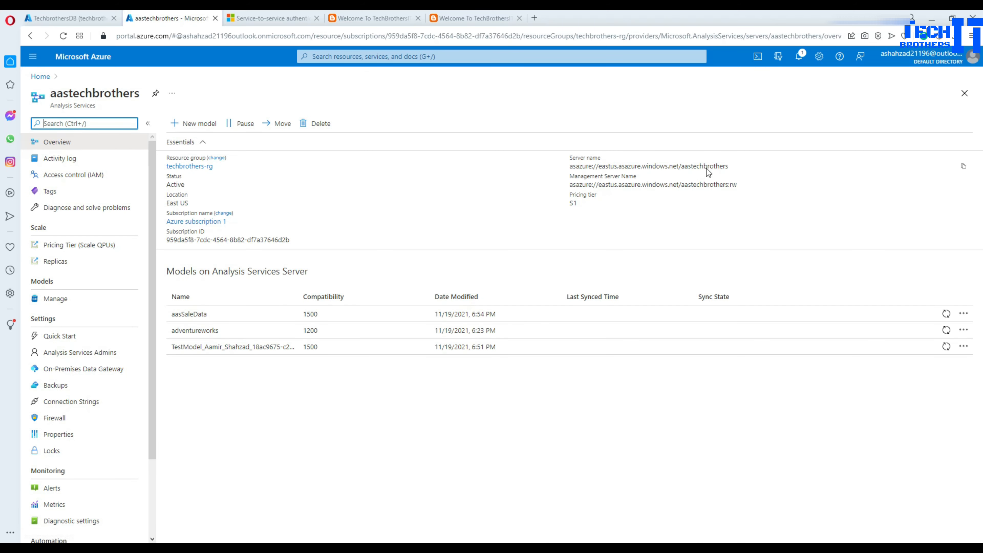
pyautogui.click(56, 305)
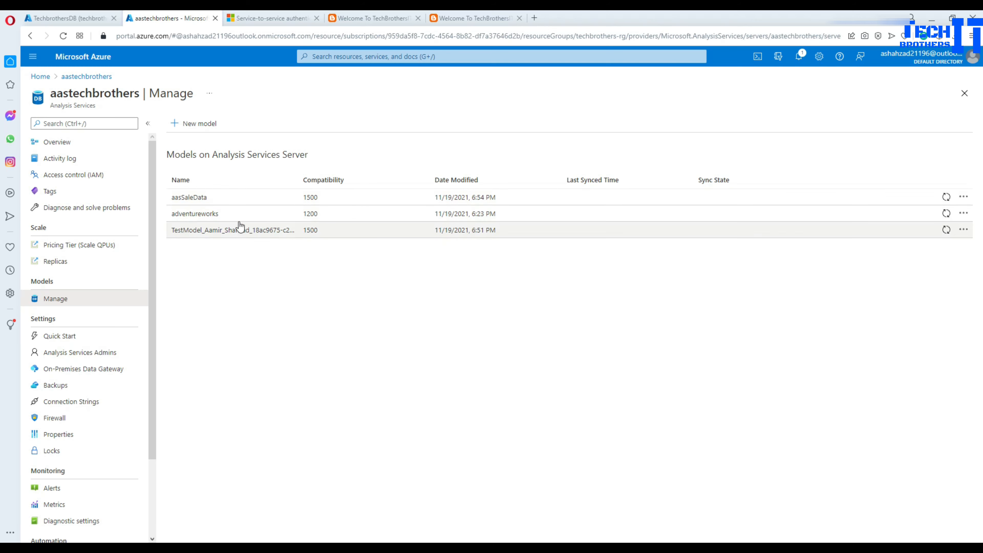
pyautogui.click(963, 196)
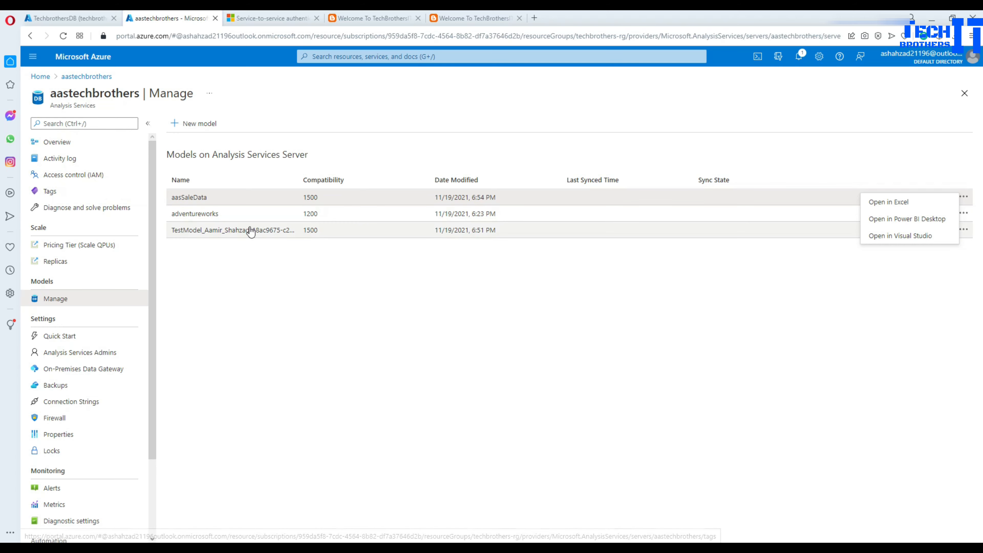
# Copy the Analysis Services server name from the aastechbrothers overview
pyautogui.click(58, 142)
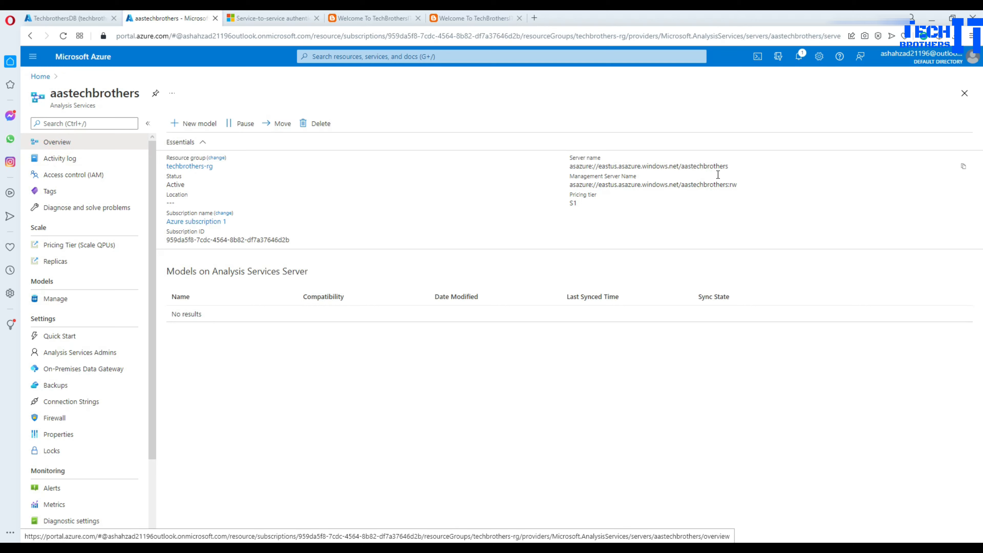
pyautogui.click(961, 167)
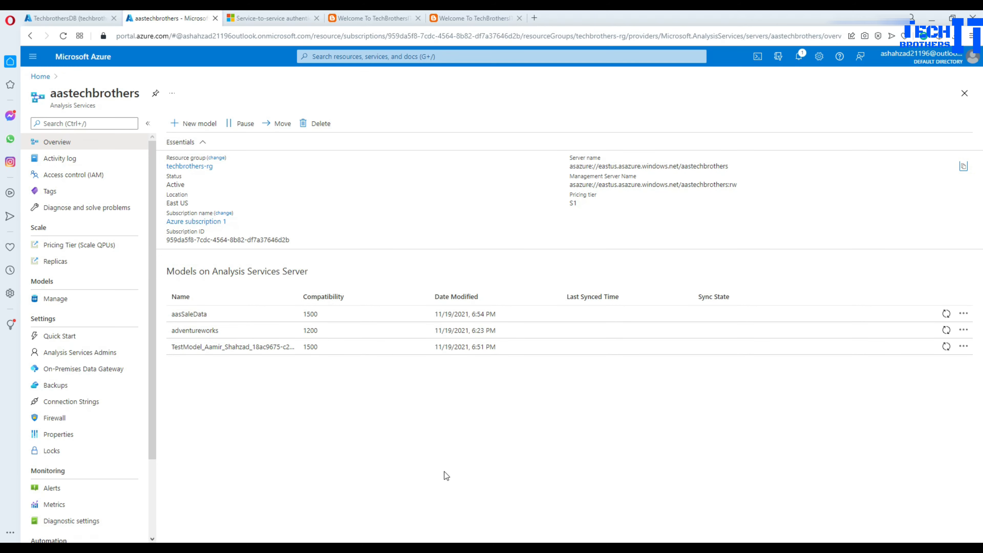
# Switch to SQL Server Management Studio and review the Analysis Services connection settings for the aastechbrothers server without connecting again
pyautogui.moveTo(372, 538)
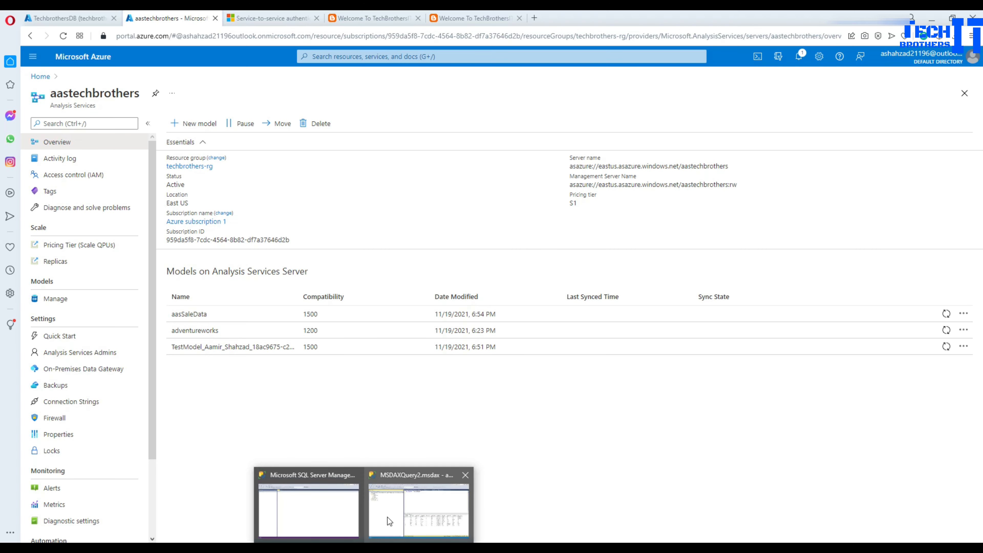
pyautogui.click(389, 521)
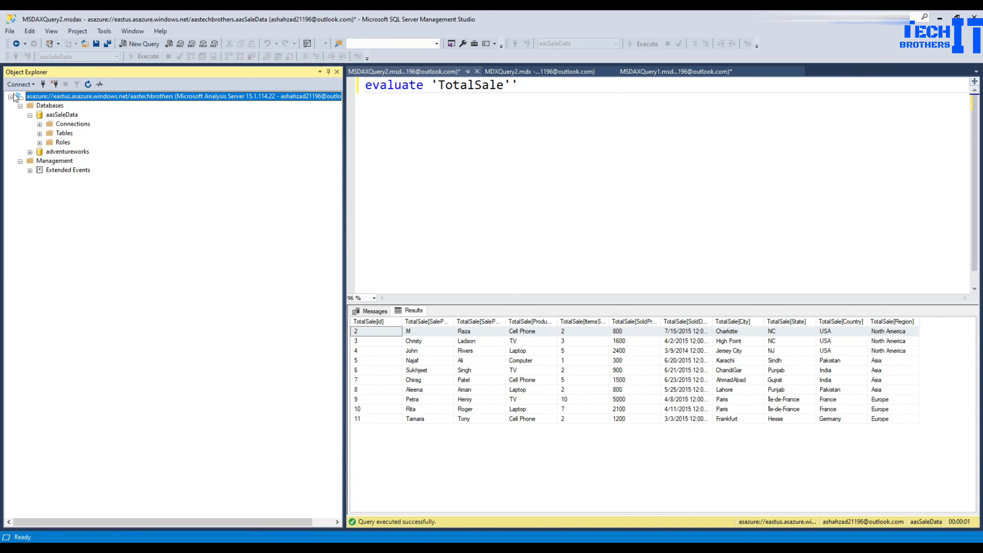
pyautogui.click(19, 84)
pyautogui.click(39, 107)
pyautogui.click(512, 229)
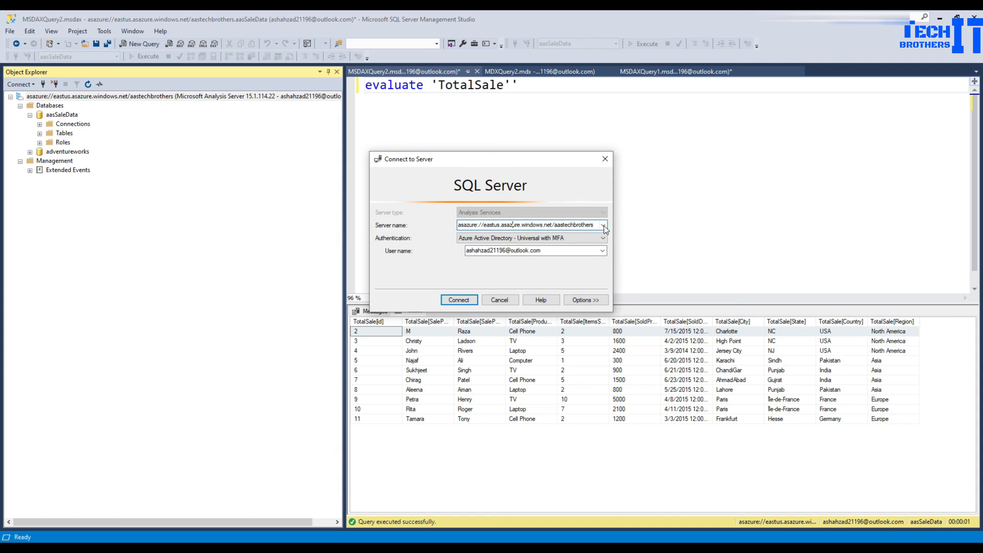
pyautogui.moveTo(596, 224); pyautogui.dragTo(384, 237)
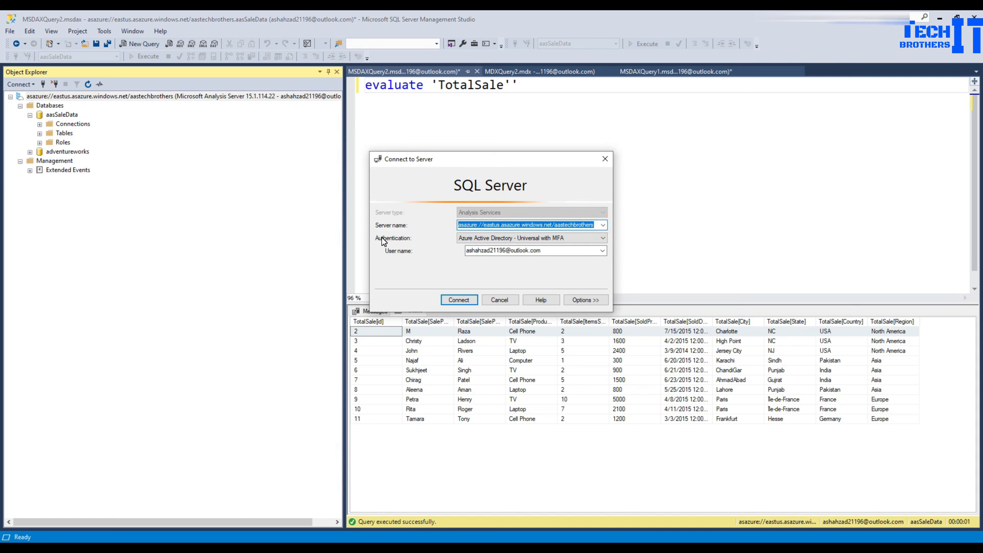
pyautogui.click(384, 240)
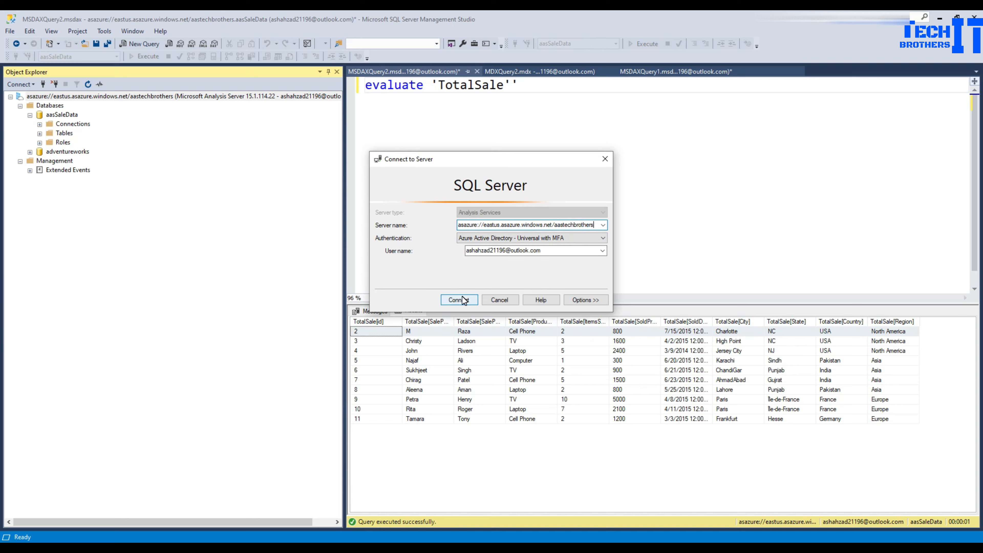
pyautogui.click(500, 300)
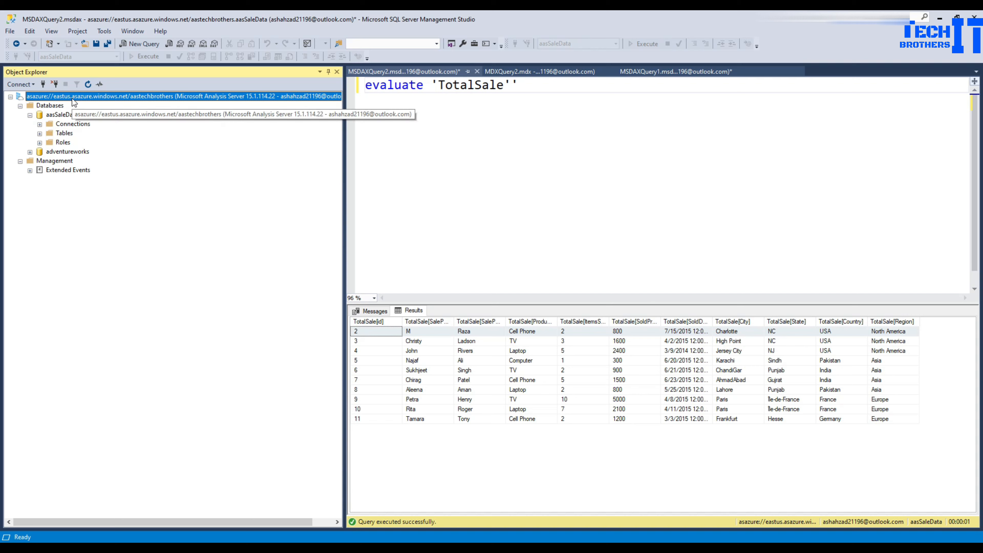
# Refresh the server tree and examine the data connection and tables of the aasSaleData database
pyautogui.click(70, 116)
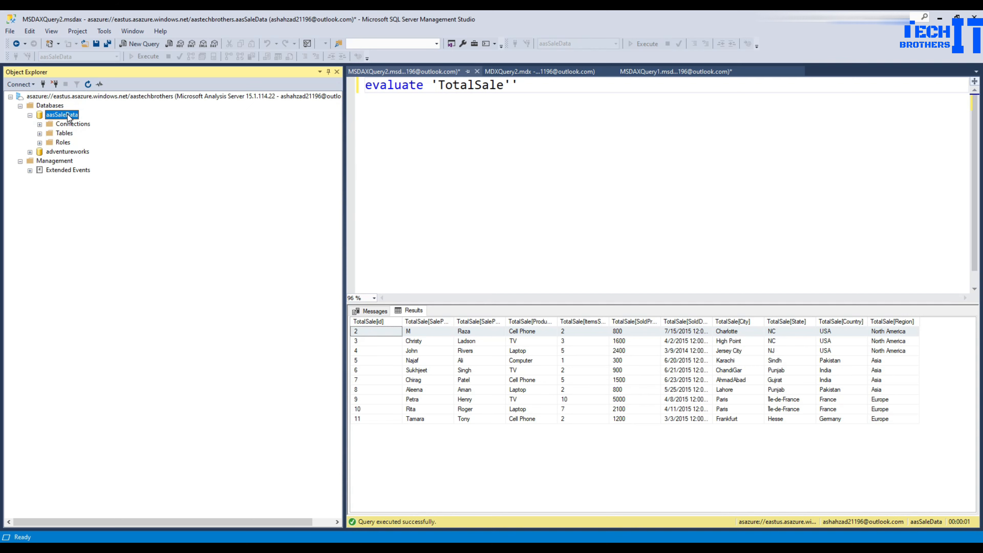
pyautogui.click(30, 115)
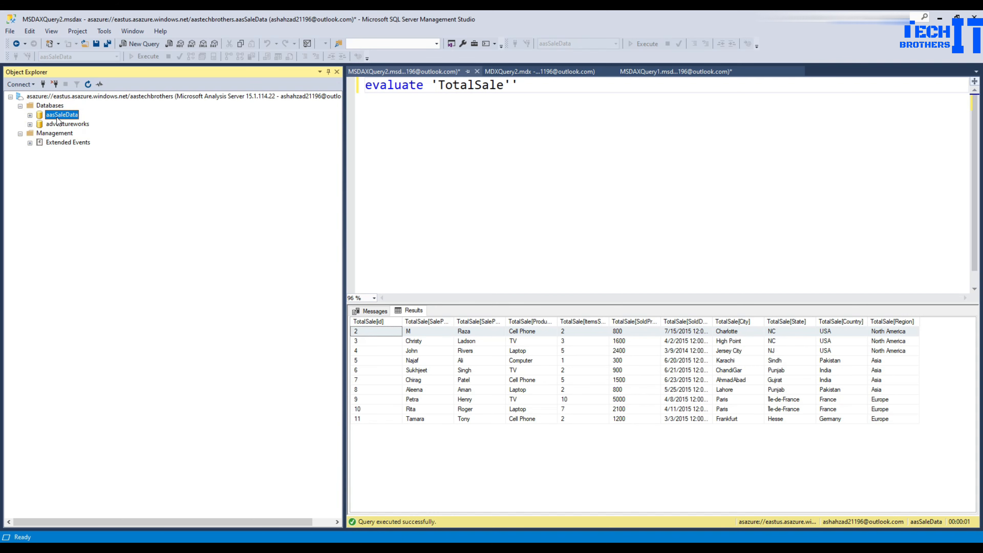
pyautogui.click(88, 84)
pyautogui.click(29, 115)
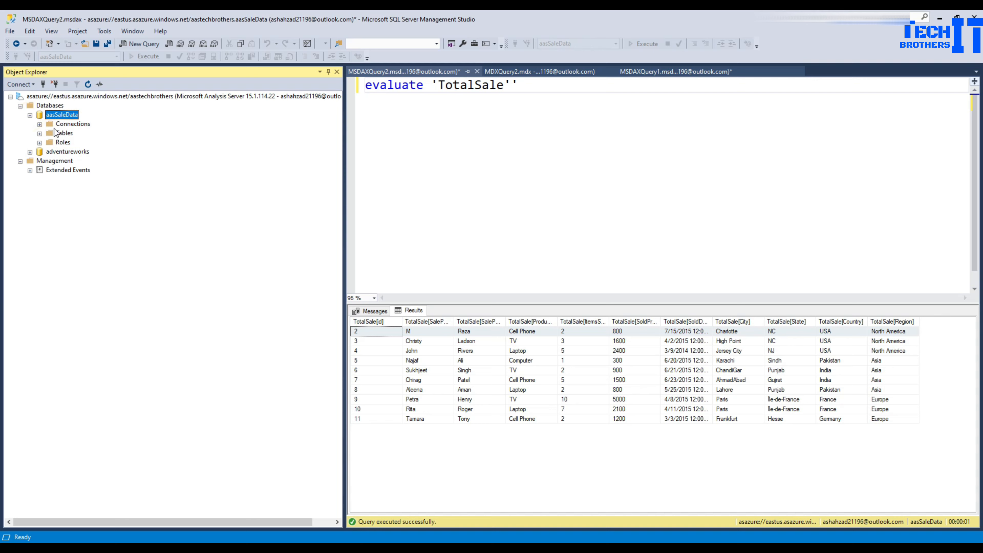
pyautogui.click(63, 125)
pyautogui.doubleClick(64, 127)
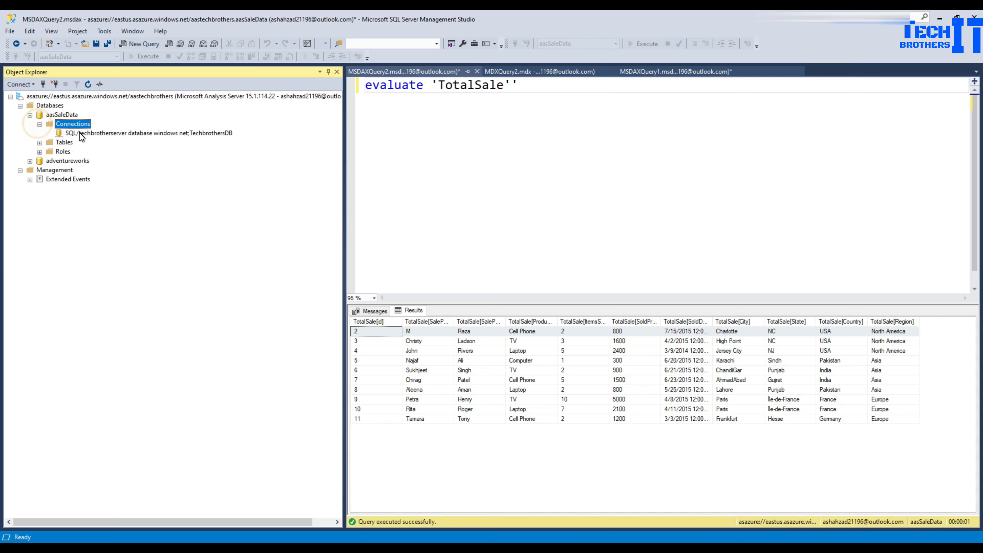
pyautogui.click(79, 133)
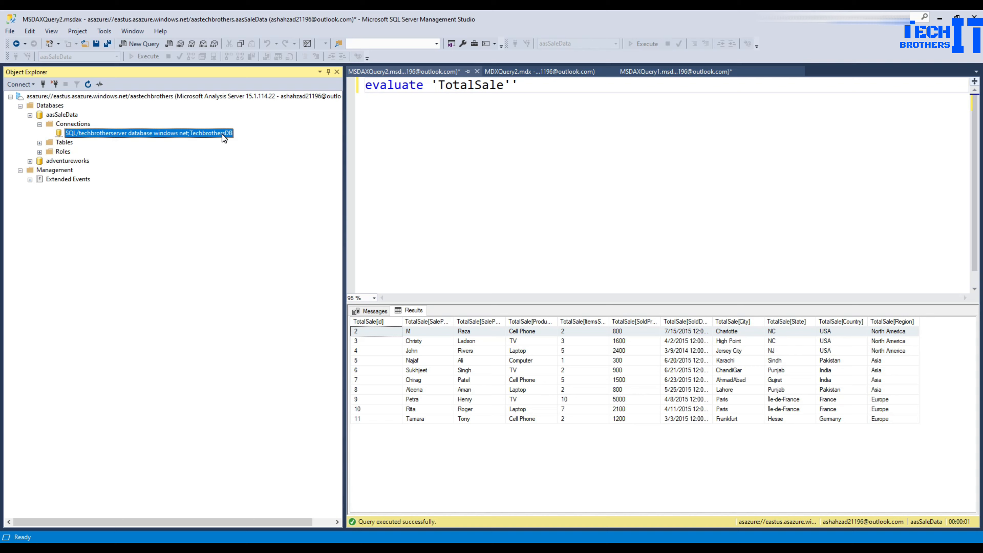
pyautogui.click(39, 124)
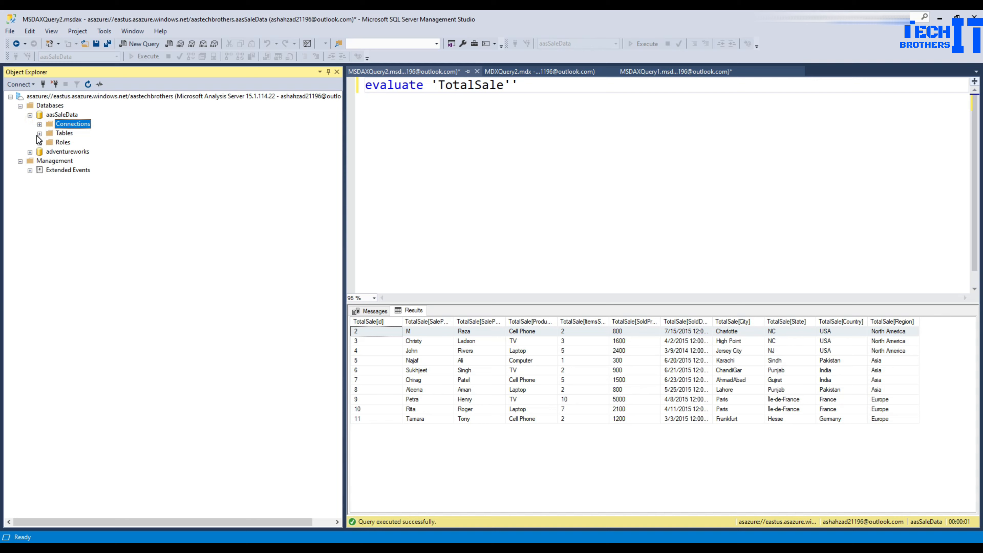
pyautogui.click(40, 133)
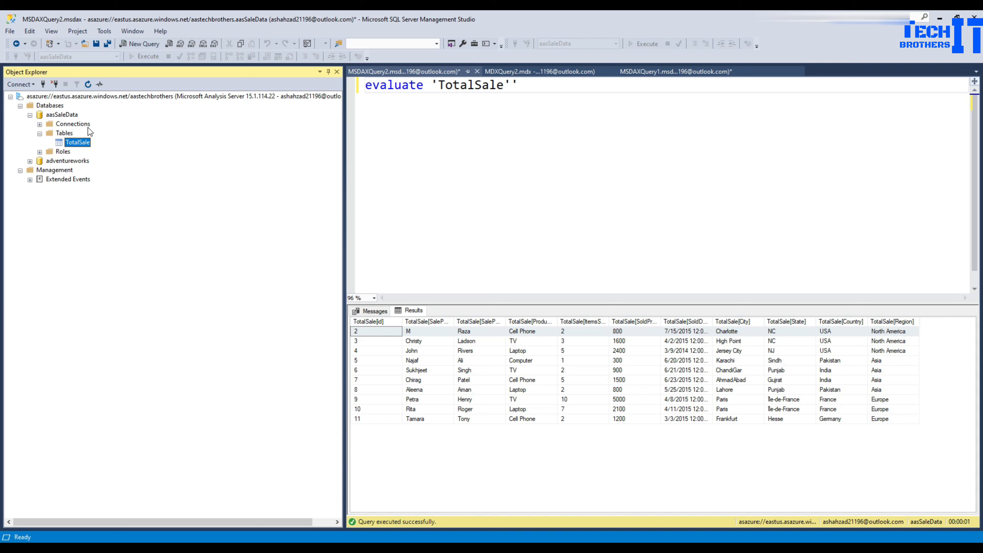
# Create a new DAX query on the aasSaleData database
pyautogui.rightClick(61, 116)
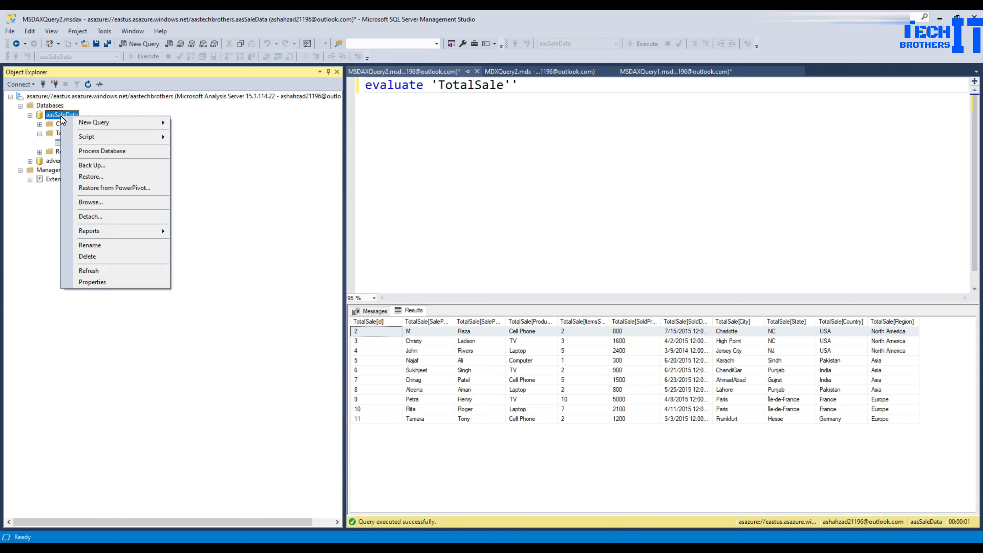
pyautogui.moveTo(100, 122)
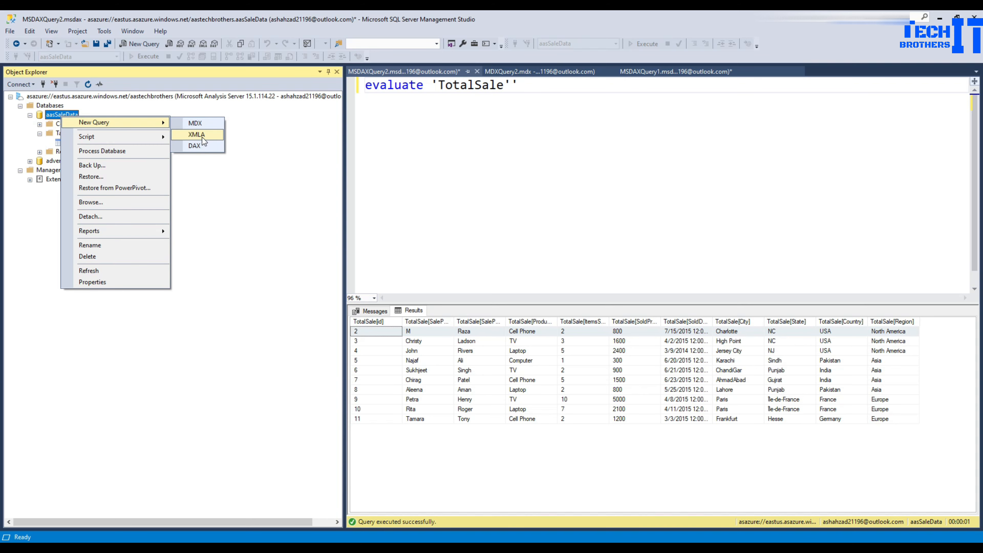
pyautogui.click(197, 147)
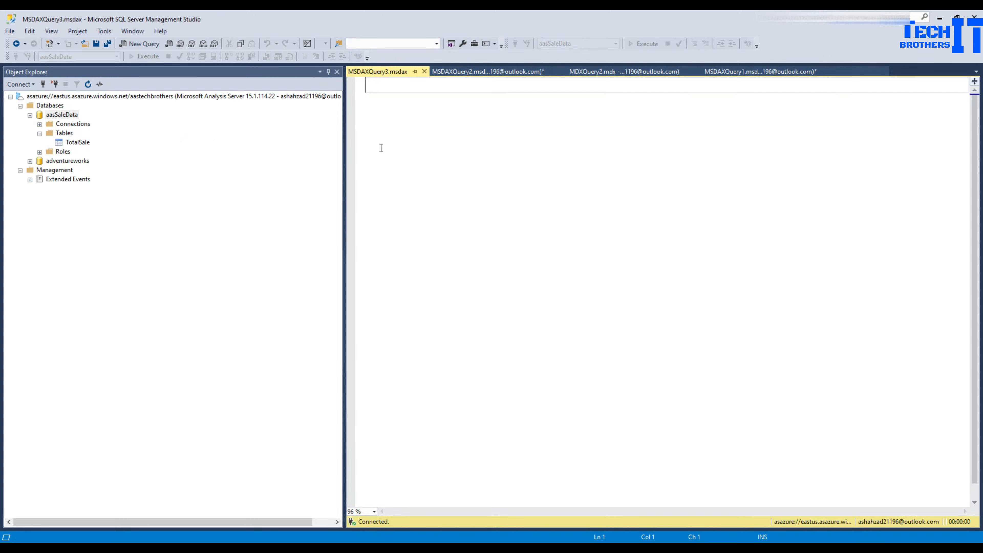
# Copy the statement evaluate 'TotalSale' from the MSDAXQuery2 query into the new DAX query
pyautogui.click(489, 73)
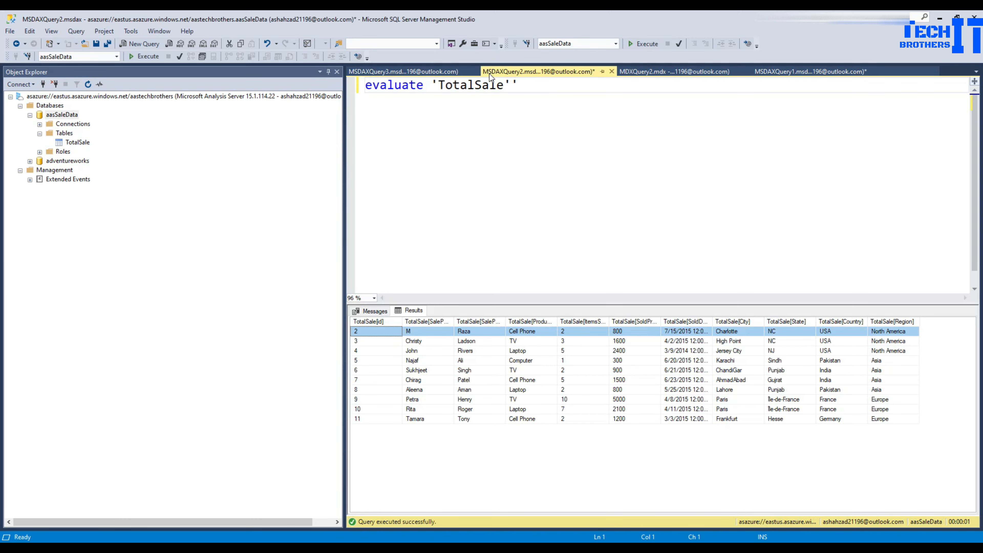
pyautogui.moveTo(530, 83); pyautogui.dragTo(358, 84)
pyautogui.rightClick(391, 85)
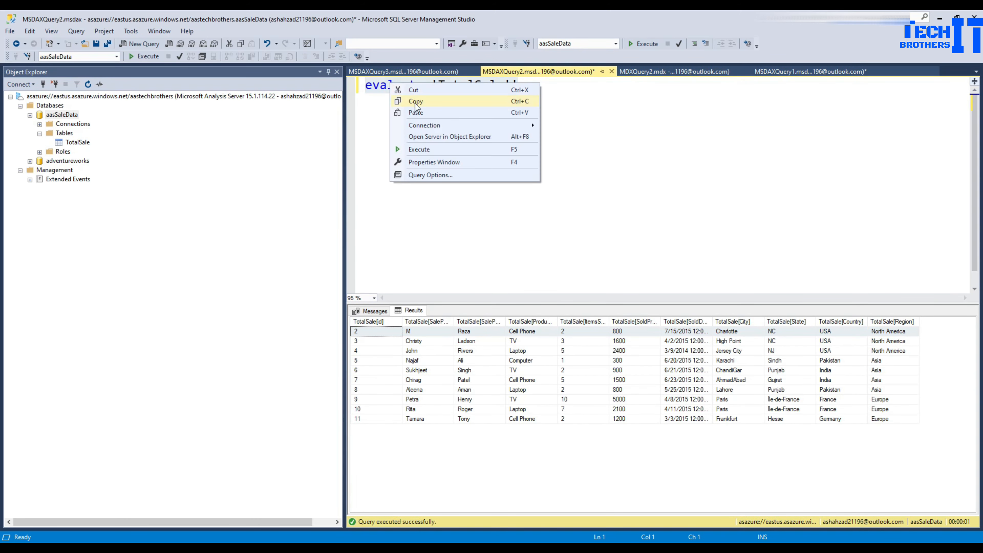
pyautogui.click(418, 104)
pyautogui.click(405, 72)
pyautogui.click(413, 109)
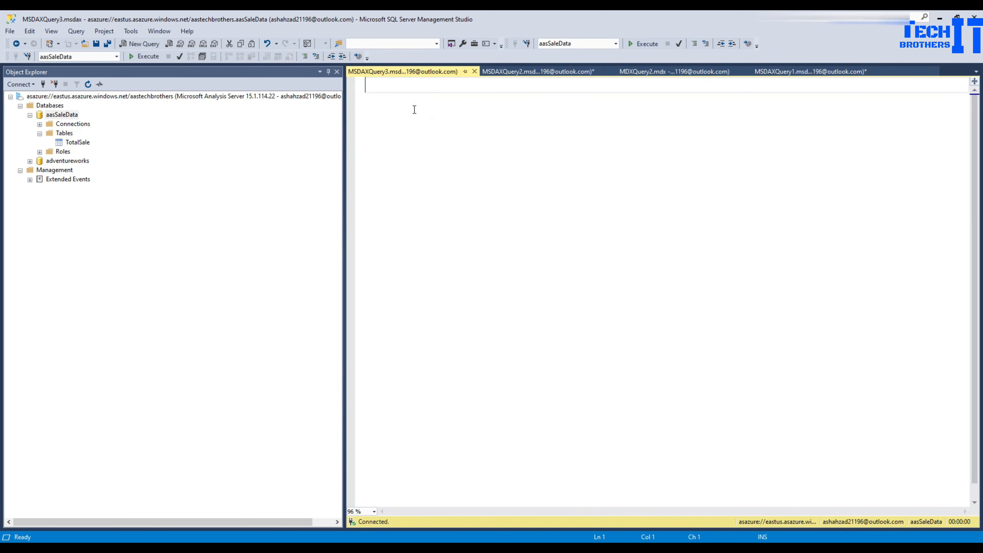
pyautogui.hotkey('ctrl', 'v')
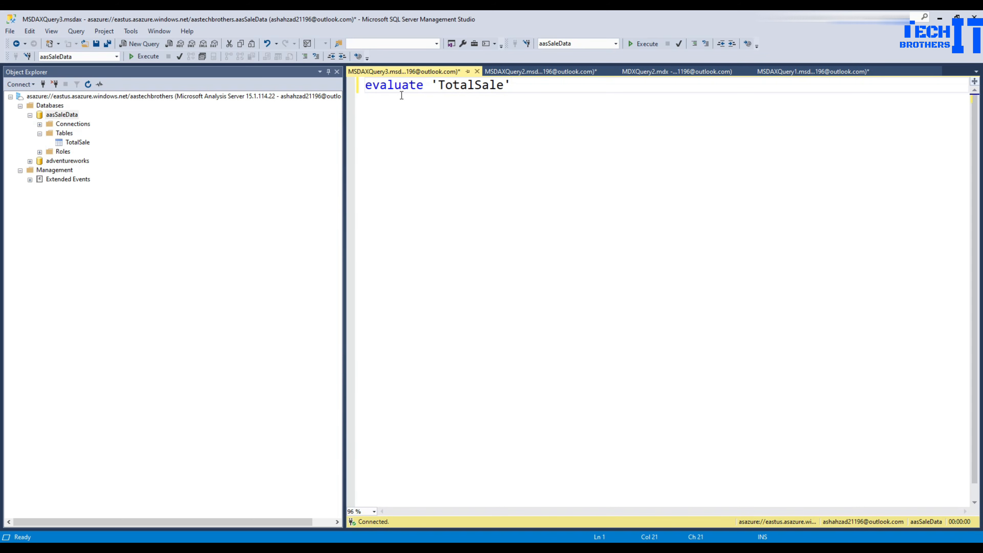
# Execute the DAX query on the TotalSale table and check the first and last rows of the results
pyautogui.click(78, 143)
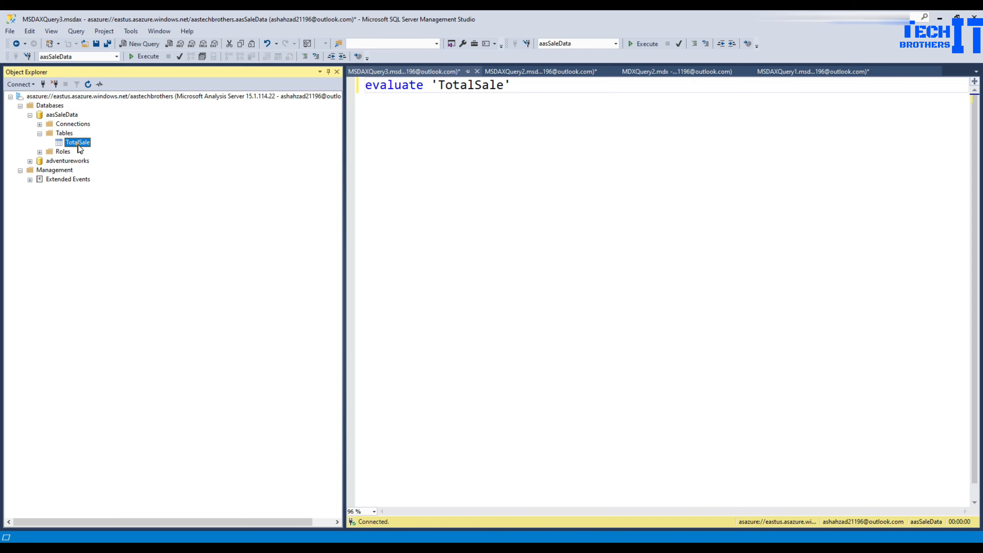
pyautogui.click(416, 136)
pyautogui.click(155, 57)
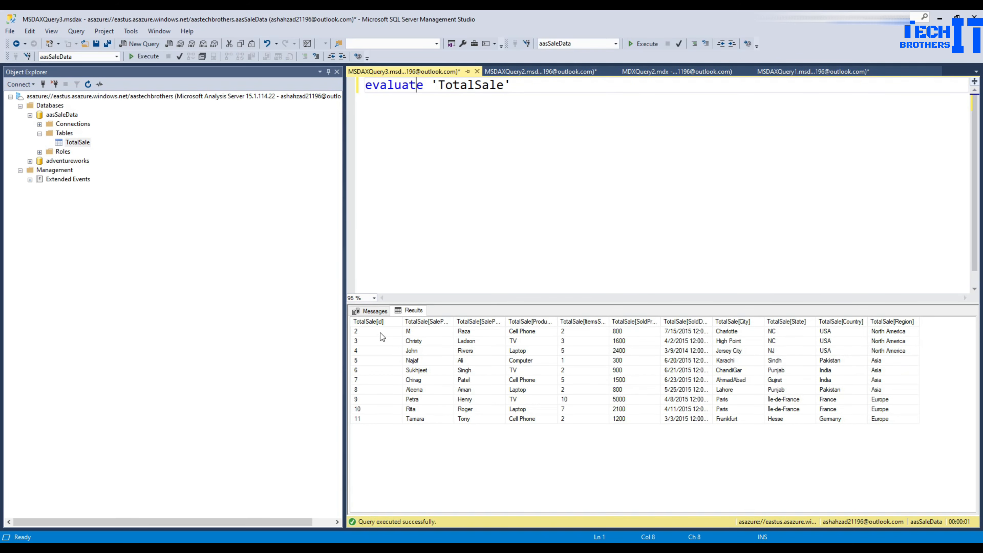
pyautogui.click(379, 331)
pyautogui.click(376, 348)
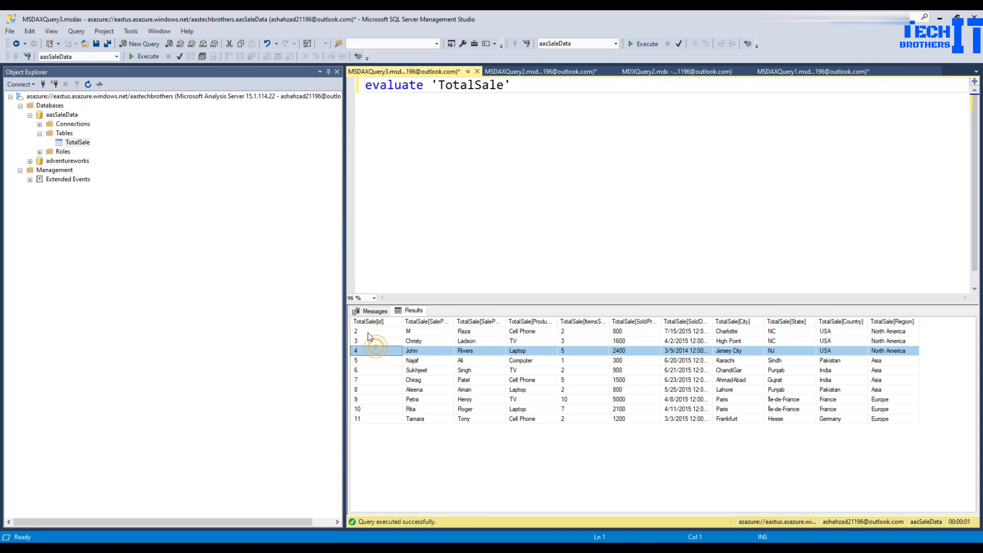
pyautogui.click(368, 332)
pyautogui.click(377, 418)
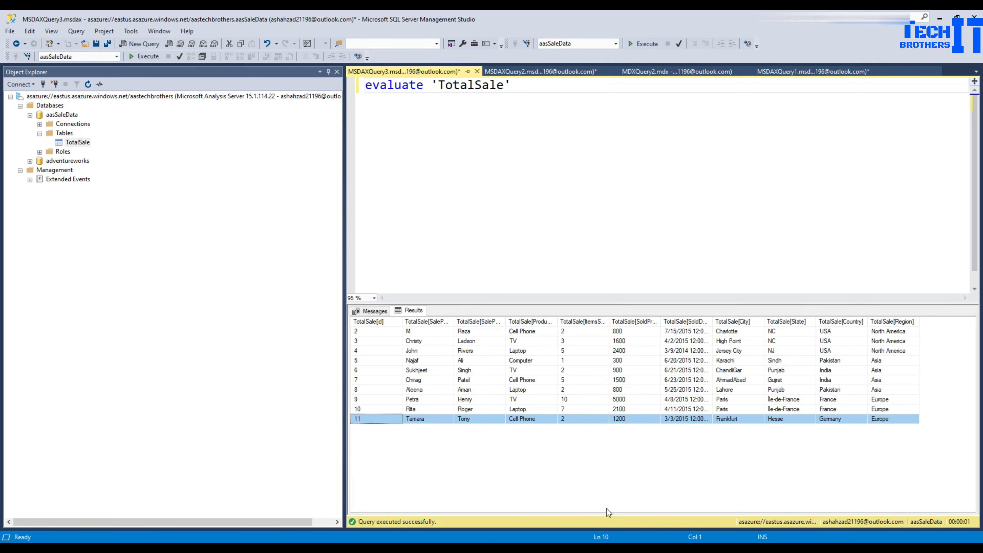
# Switch to the Word notes and review the line on creating the ADF service principal in the app:<Application ID>@<Tentant> format
pyautogui.click(618, 548)
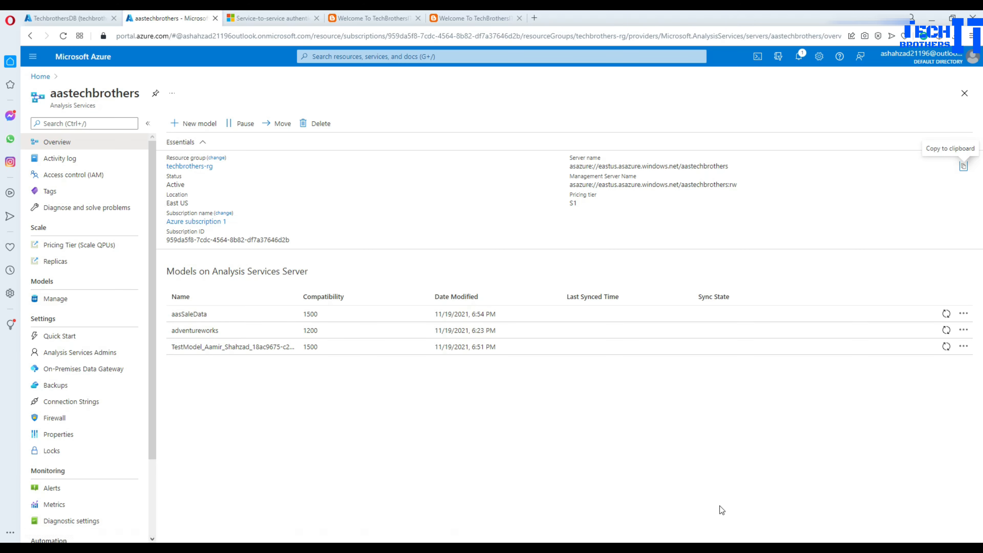
pyautogui.click(775, 542)
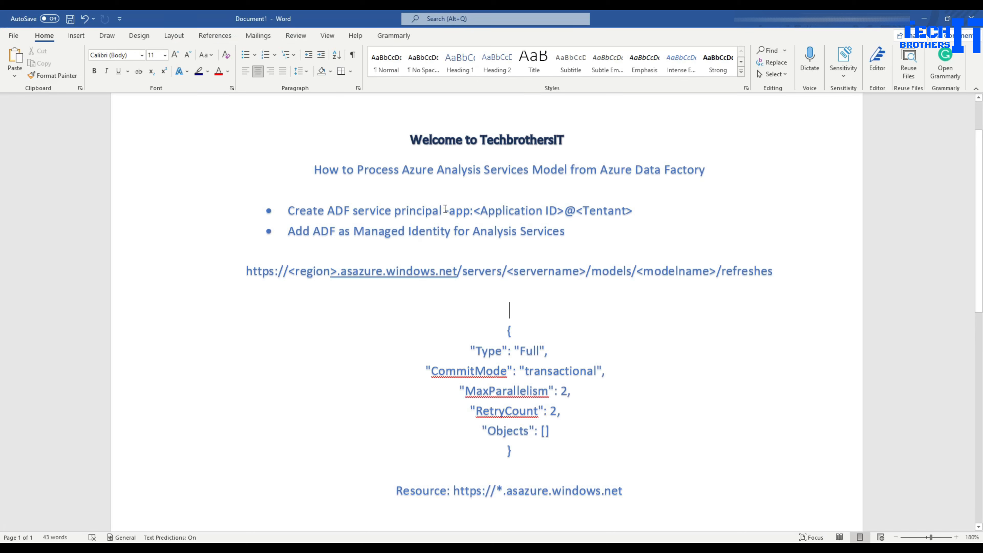
pyautogui.moveTo(445, 209); pyautogui.dragTo(288, 211)
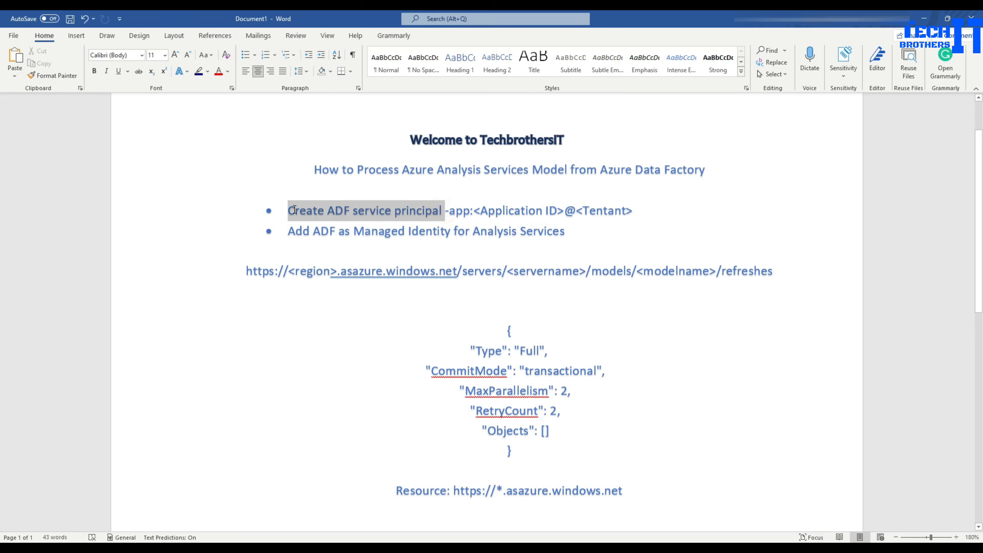
pyautogui.doubleClick(454, 212)
pyautogui.click(508, 210)
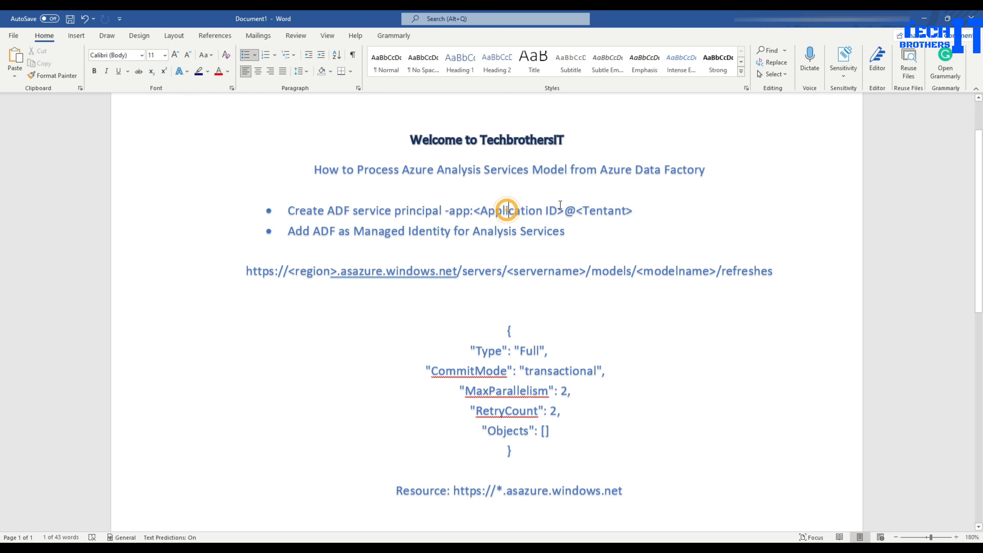
# Add a bullet reading "app:" below the service principal line, copying the prefix from that line
pyautogui.doubleClick(604, 212)
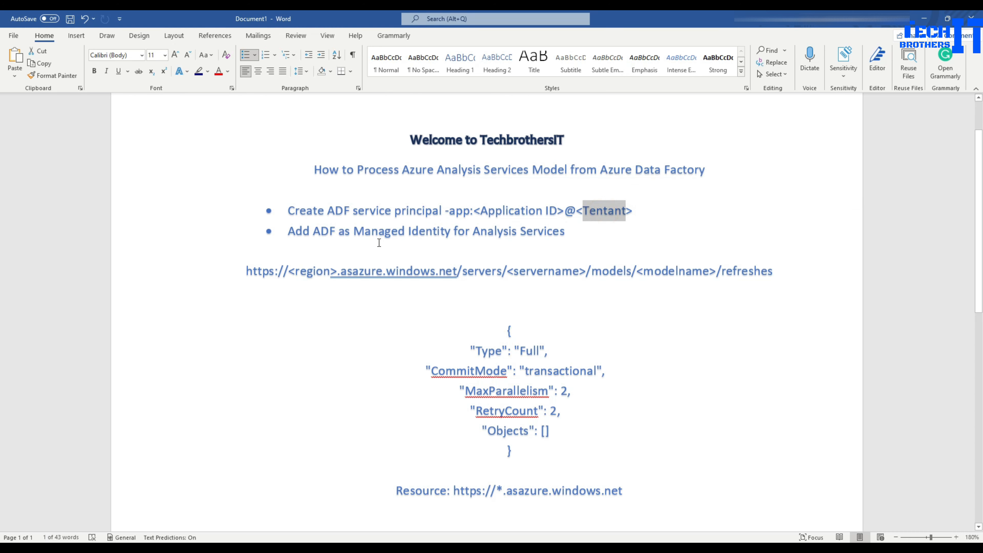
pyautogui.click(638, 211)
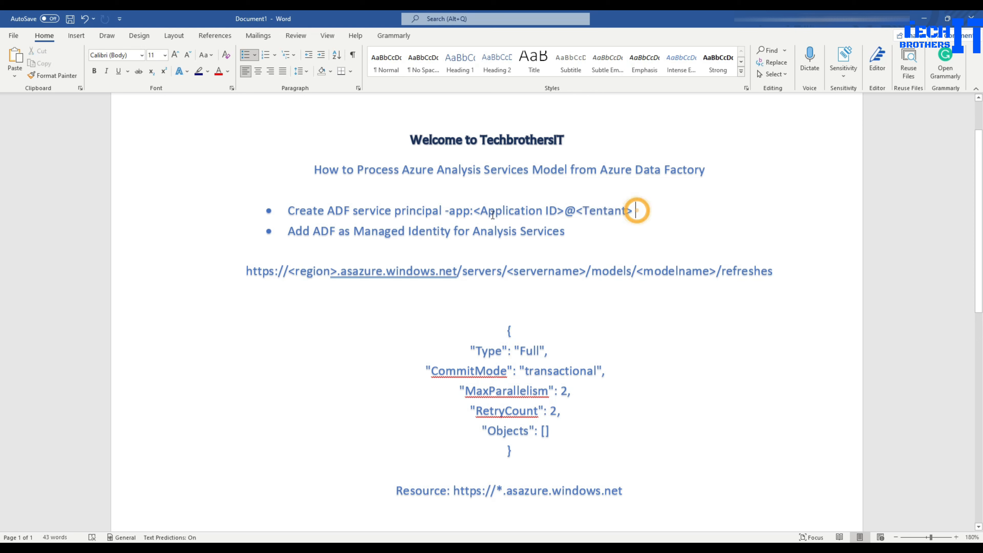
pyautogui.moveTo(479, 212); pyautogui.dragTo(452, 213)
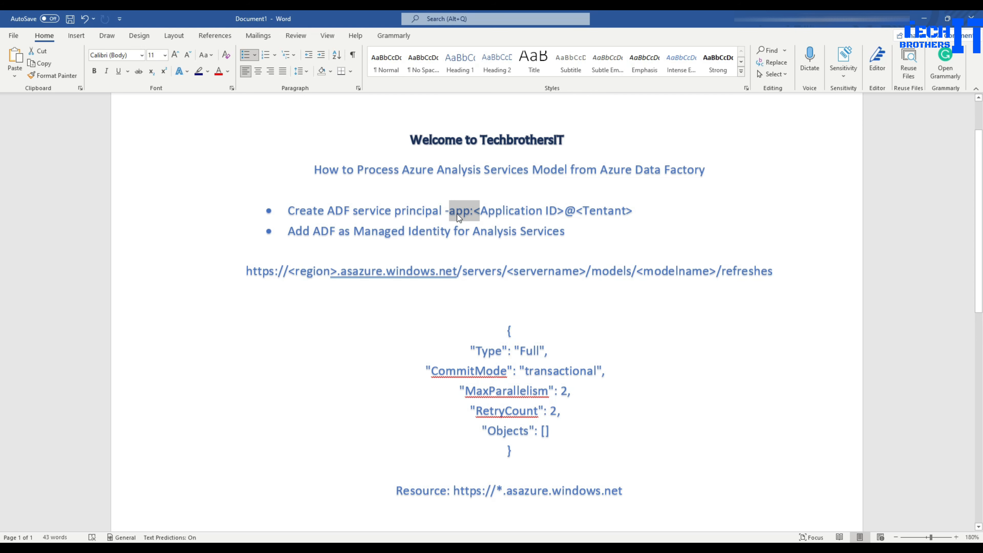
pyautogui.rightClick(452, 213)
pyautogui.click(484, 235)
pyautogui.click(638, 211)
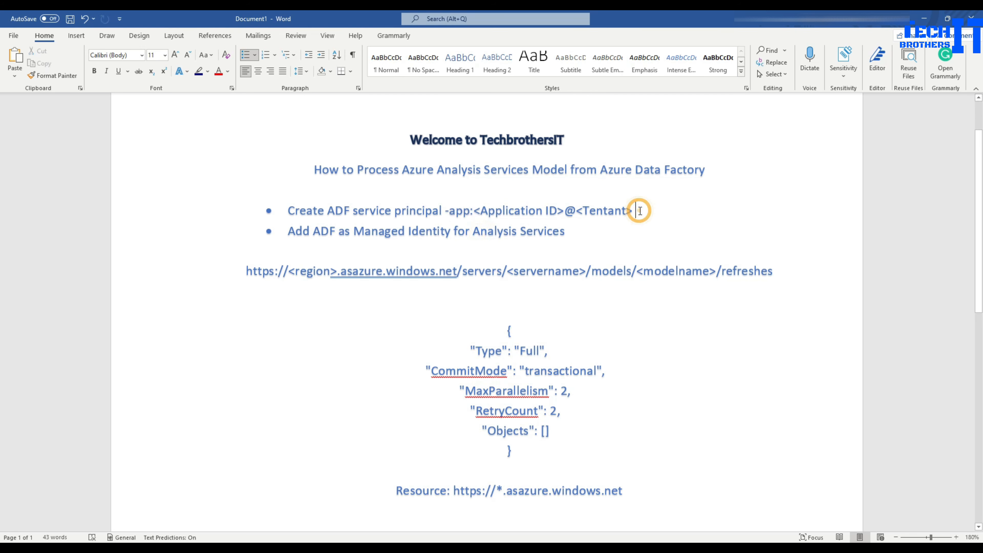
pyautogui.press('Return')
pyautogui.hotkey('ctrl', 'v')
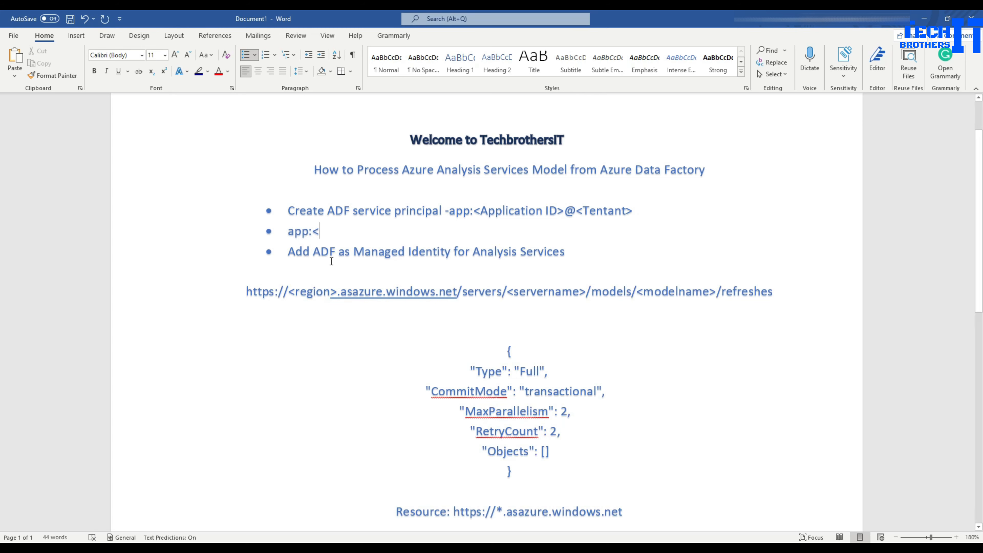
pyautogui.press('BackSpace')
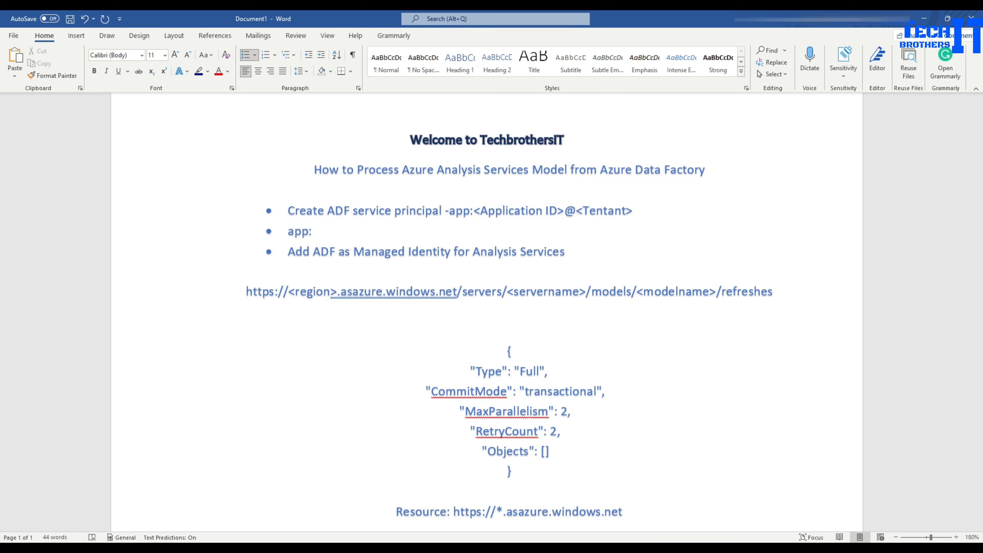
# Switch to the Opera browser, go to portal.azure.com and open the properties of the Techbrothers-ADF data factory
pyautogui.hotkey('alt', 'Tab')
pyautogui.click(287, 21)
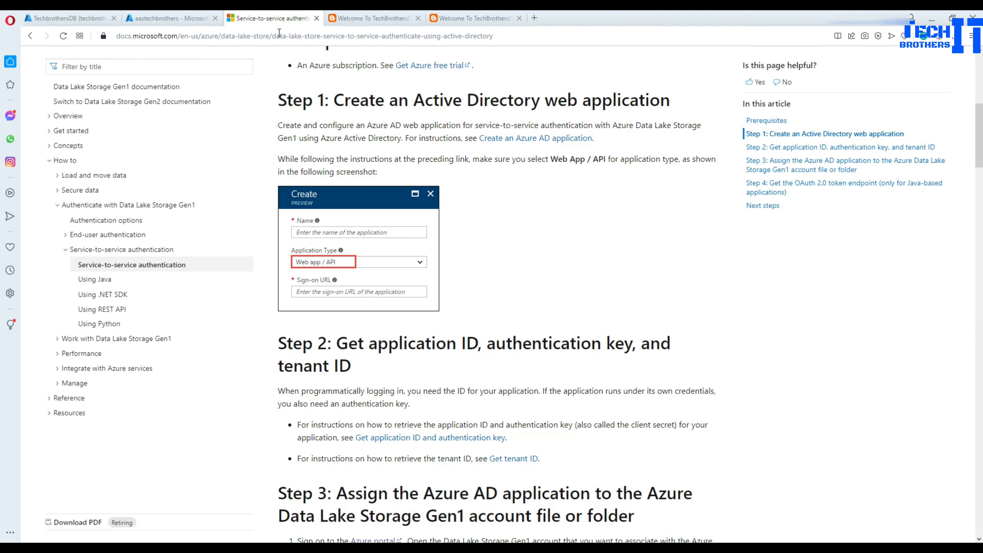
pyautogui.click(284, 39)
pyautogui.write('por')
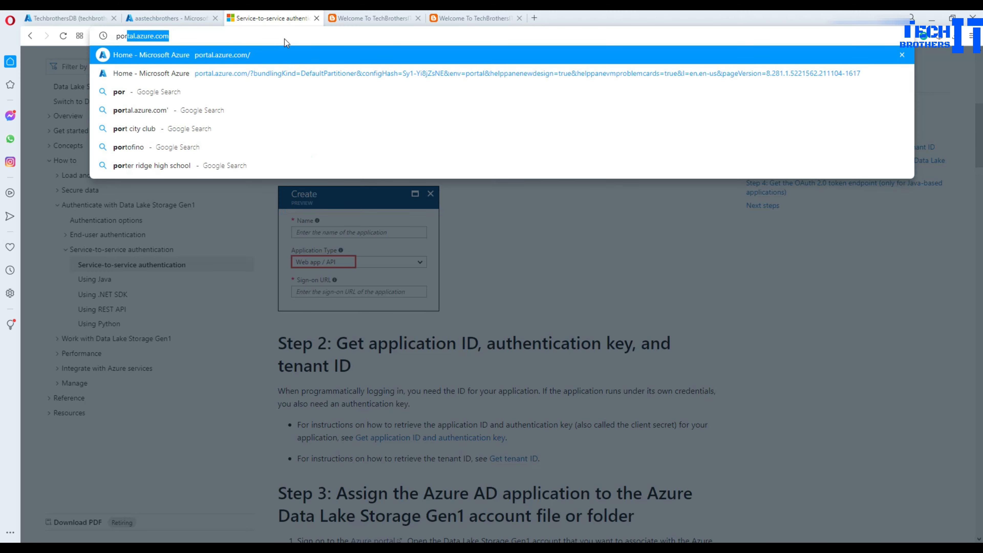
pyautogui.press('Return')
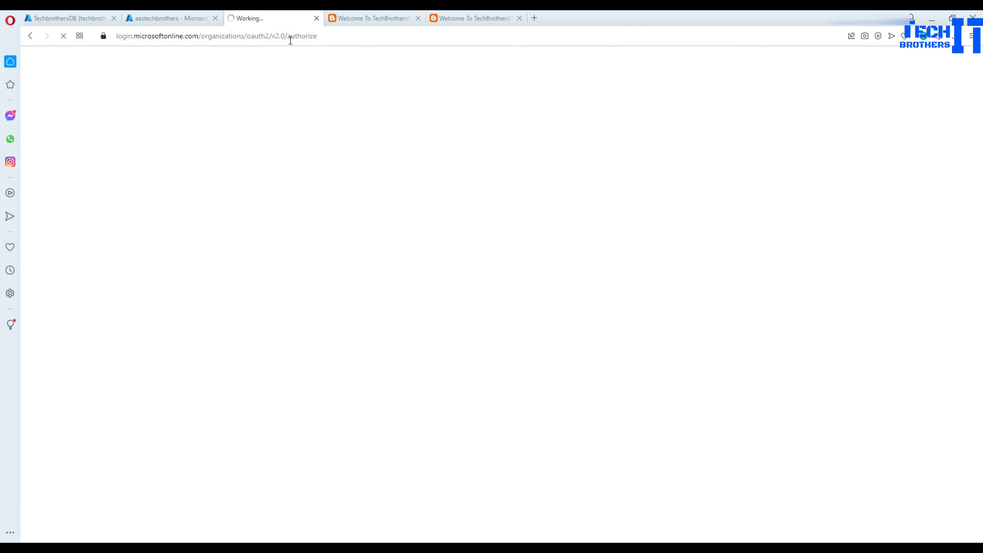
pyautogui.click(256, 233)
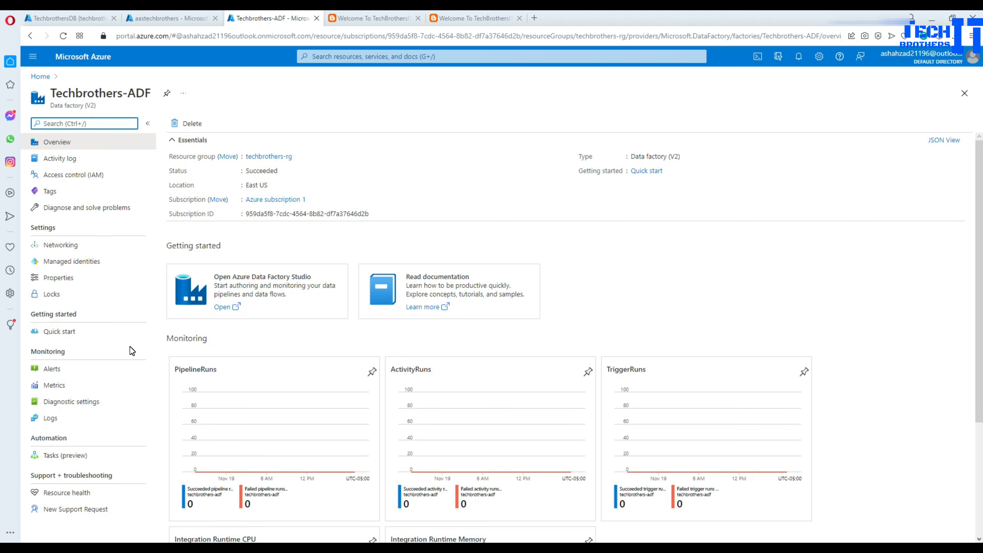
pyautogui.click(68, 280)
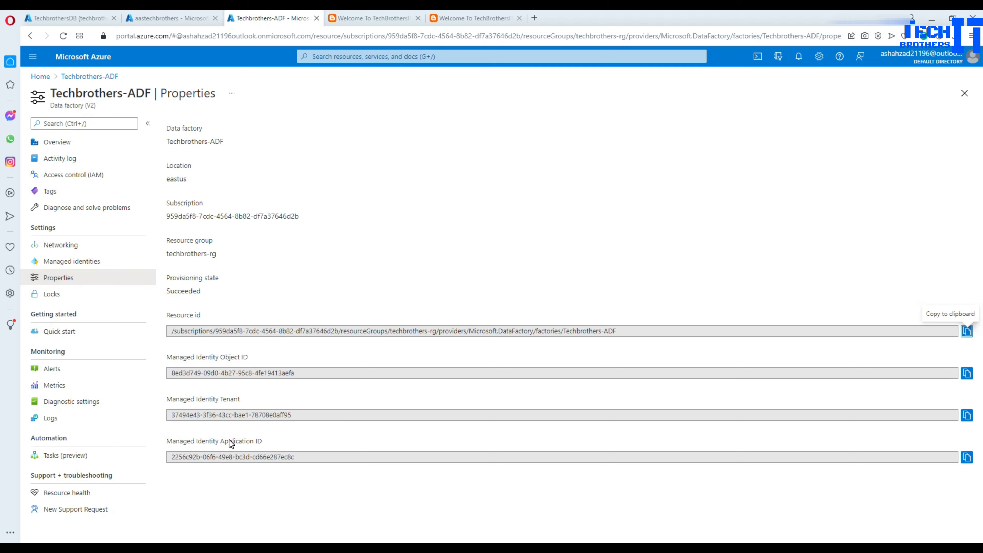
# Copy the data factory's Managed Identity Application ID into the Word notes after "app:" and append "@"
pyautogui.moveTo(220, 442); pyautogui.dragTo(267, 443)
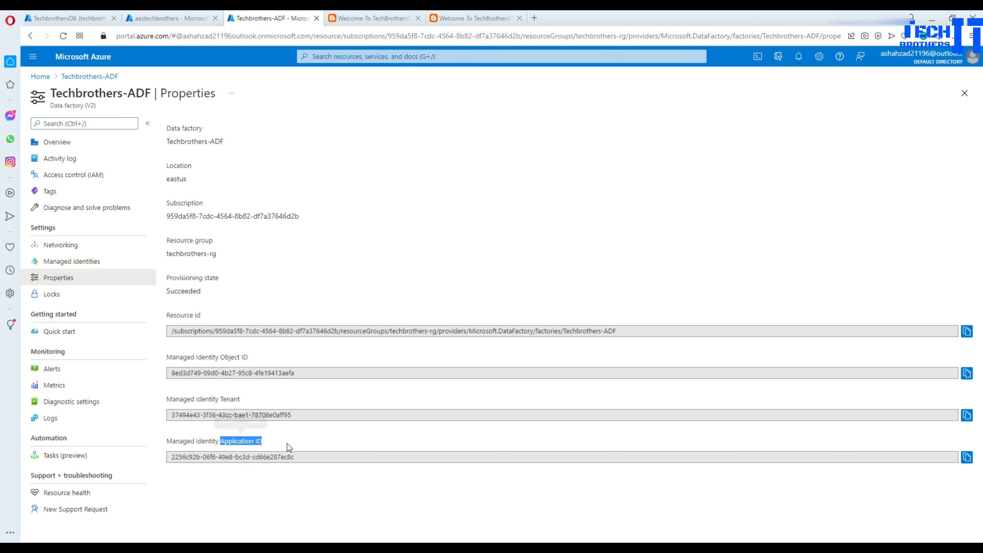
pyautogui.click(966, 457)
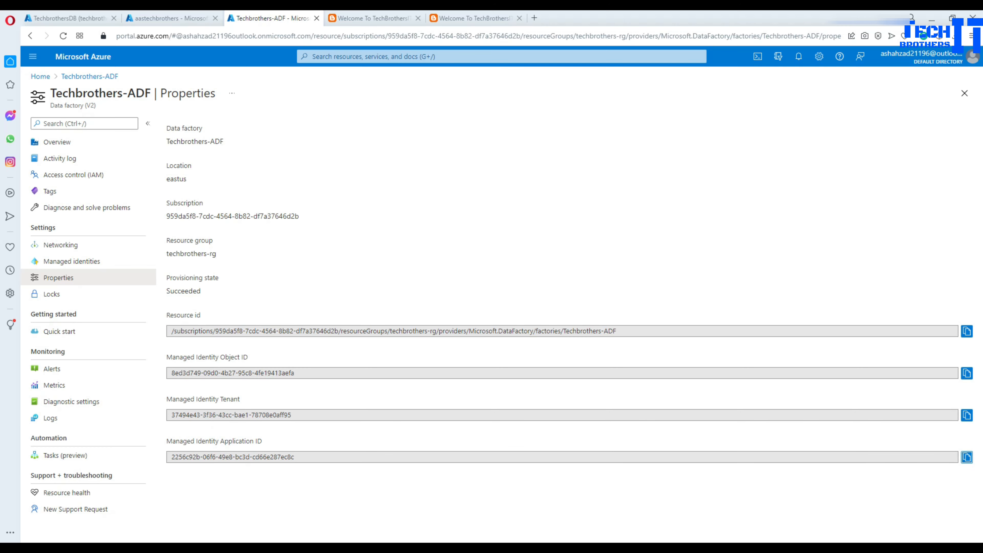
pyautogui.hotkey('alt', 'Tab')
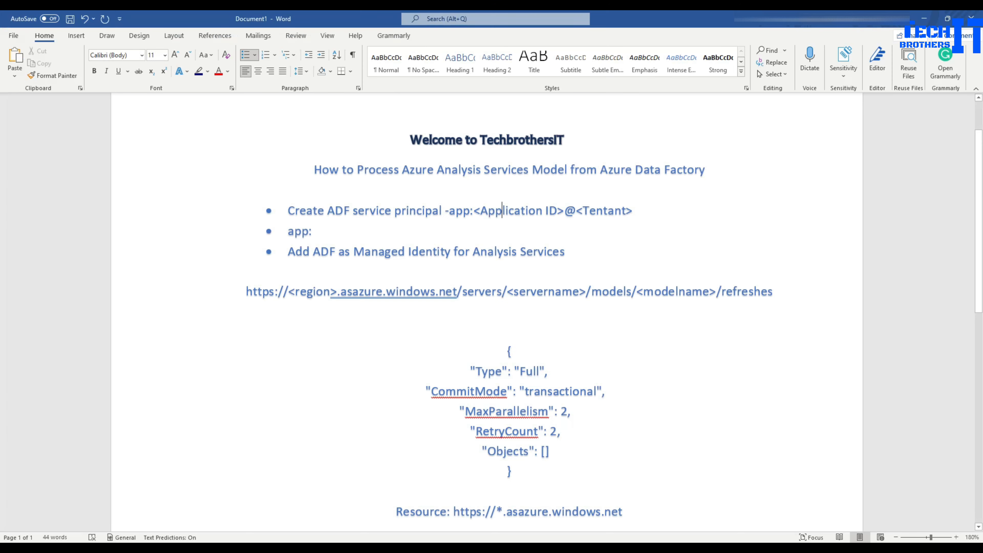
pyautogui.click(317, 231)
pyautogui.hotkey('ctrl', 'v')
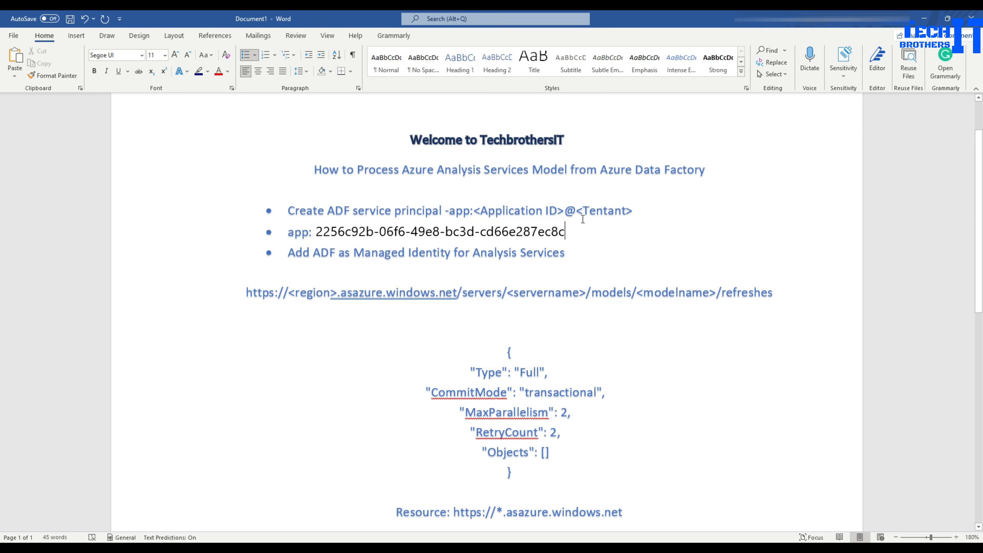
pyautogui.write('@')
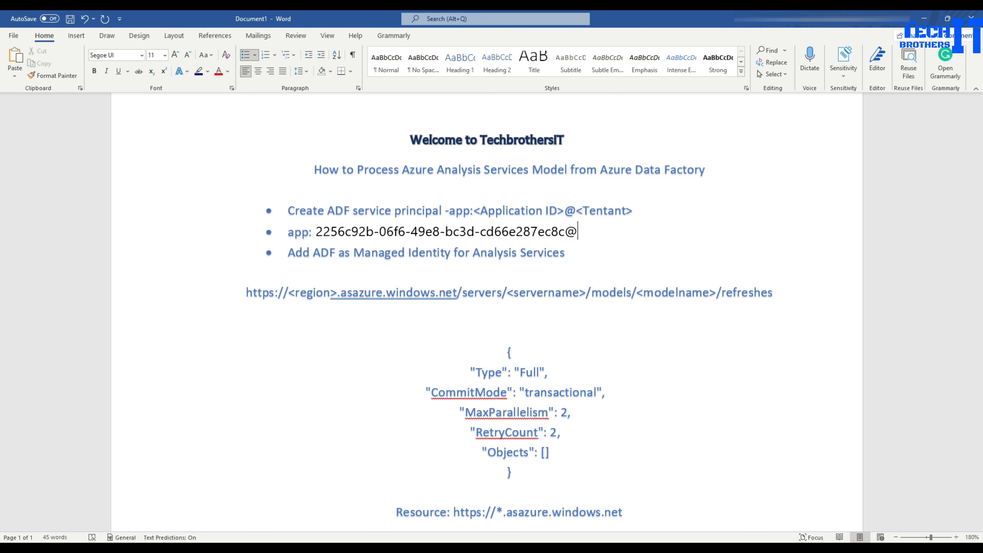
# Copy the data factory's Managed Identity Tenant into the Word notes directly after the "@", leaving no space between them
pyautogui.click(622, 548)
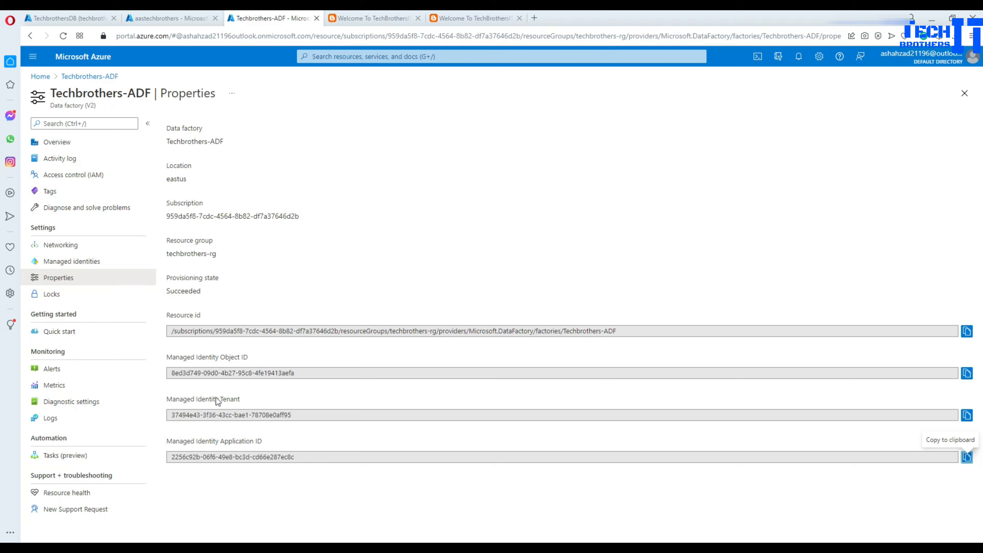
pyautogui.click(197, 399)
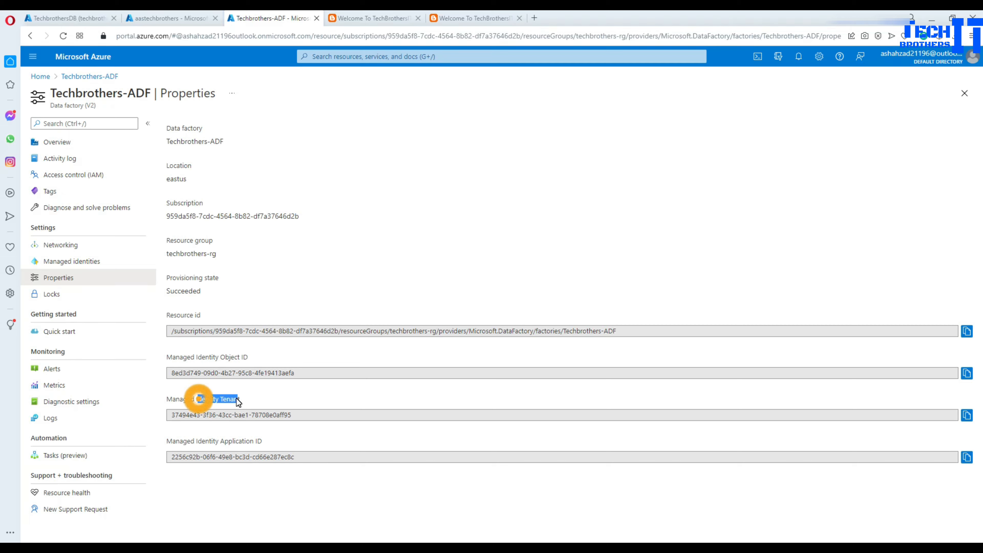
pyautogui.click(966, 411)
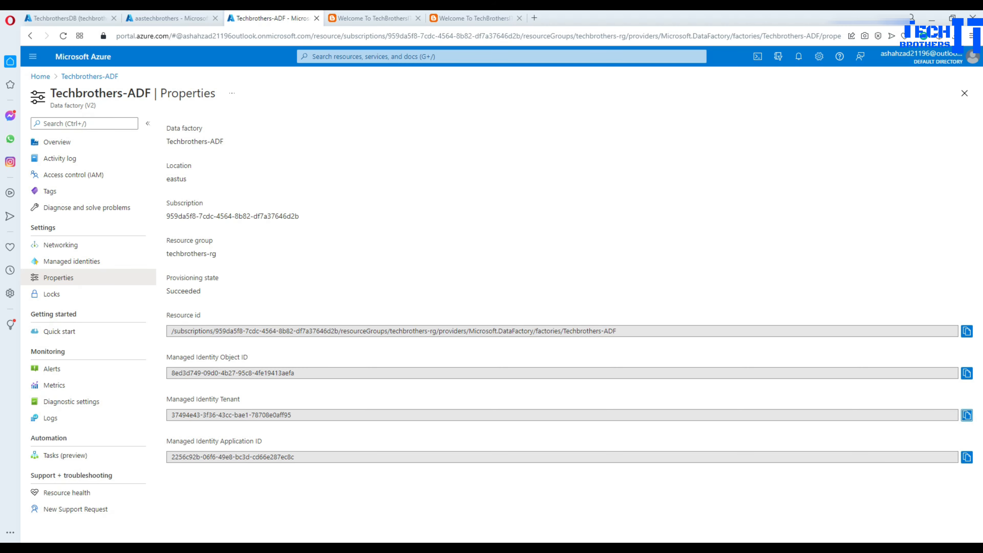
pyautogui.click(602, 548)
pyautogui.hotkey('ctrl', 'v')
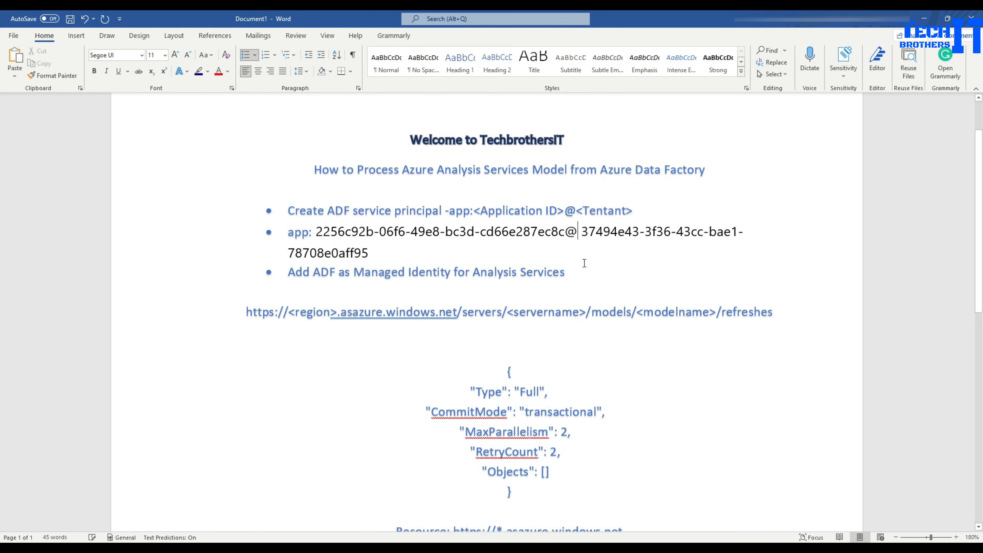
pyautogui.click(582, 231)
pyautogui.press('BackSpace')
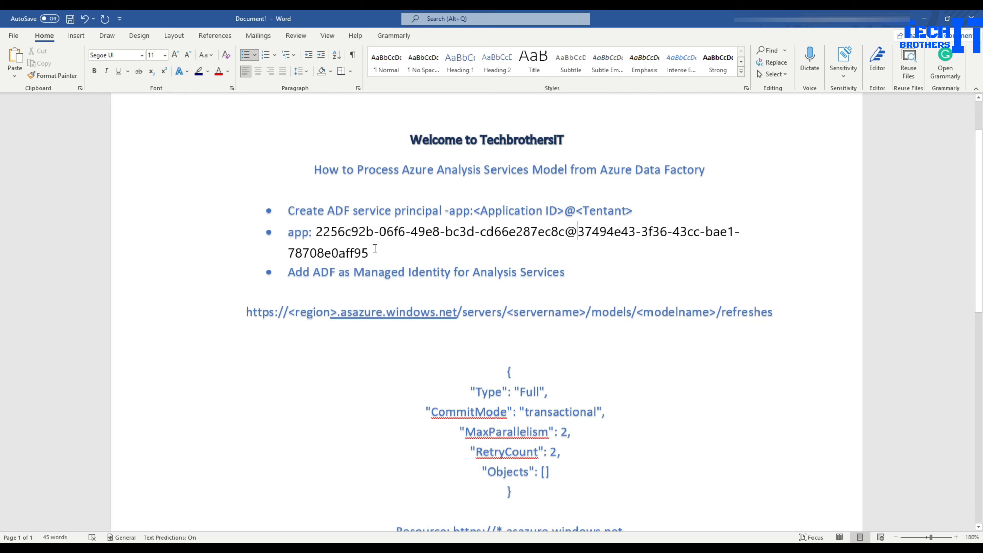
# Copy the combined application ID and tenant string from the notes, without the "app:" prefix
pyautogui.moveTo(316, 231); pyautogui.dragTo(369, 252)
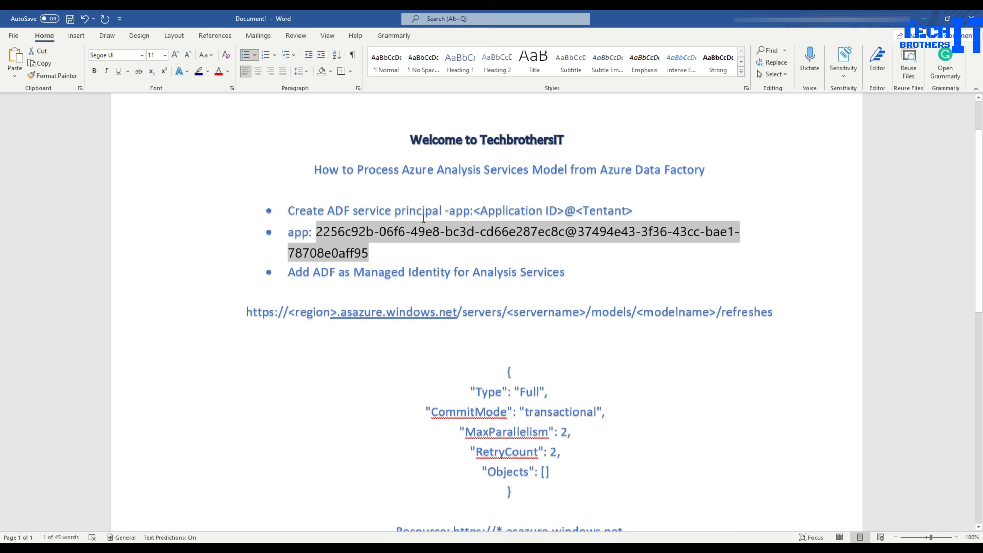
pyautogui.rightClick(417, 232)
pyautogui.click(456, 253)
# Switch to the aastechbrothers Analysis Services server in the browser and examine its connection strings, firewall, properties, models and overview
pyautogui.click(640, 524)
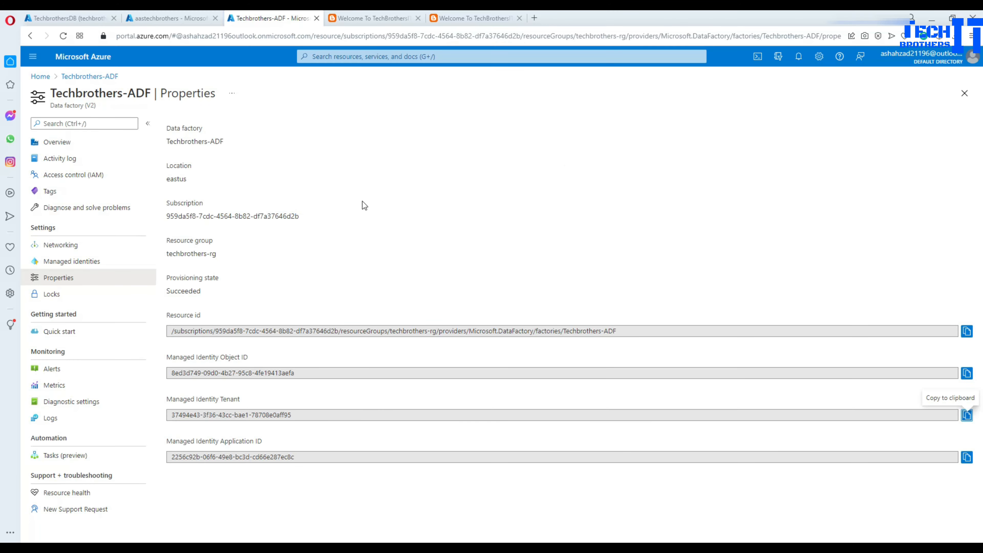
pyautogui.click(182, 18)
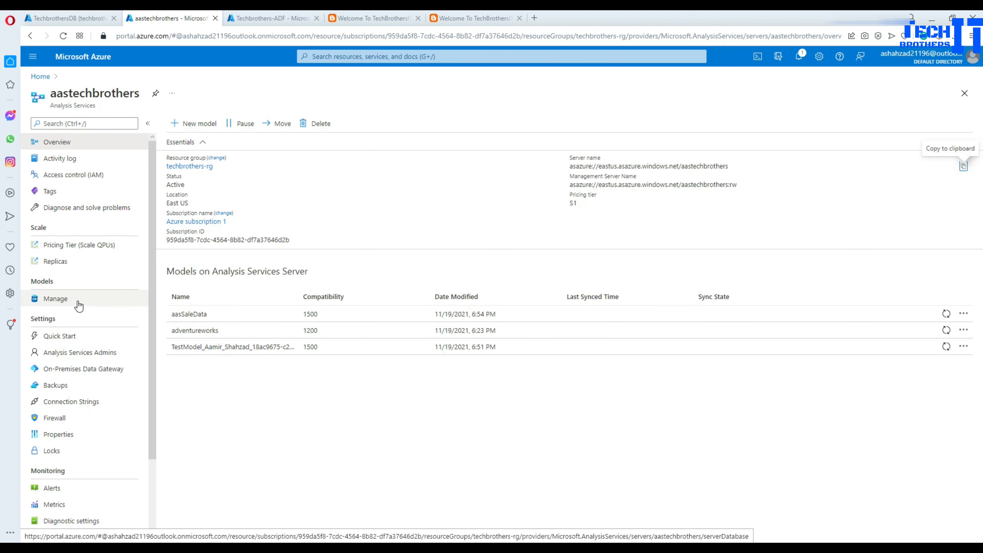
pyautogui.click(63, 402)
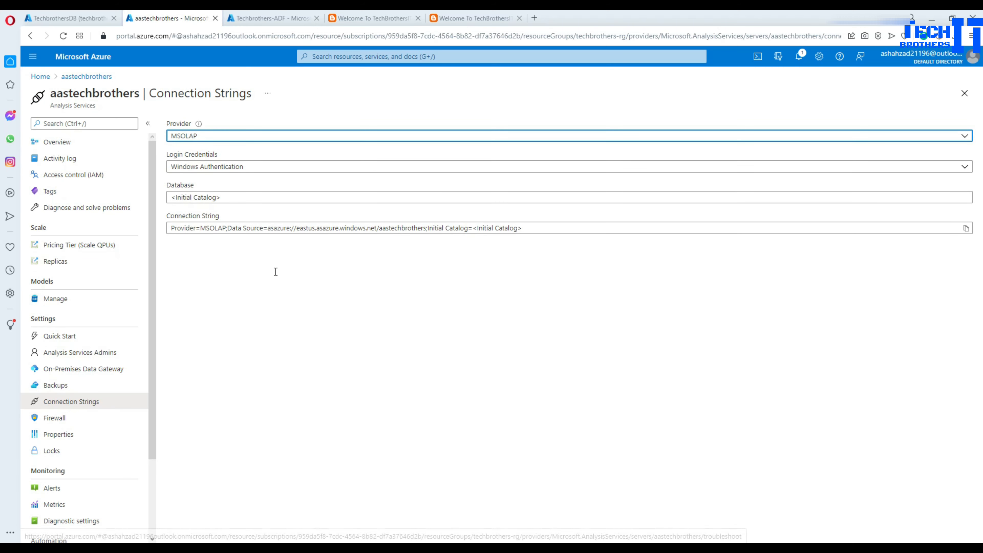
pyautogui.click(58, 419)
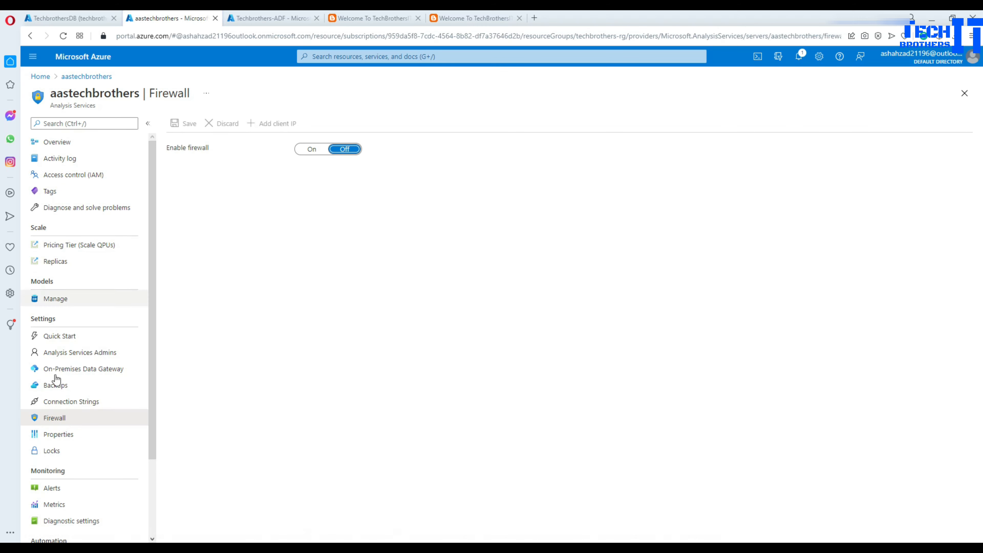
pyautogui.click(63, 436)
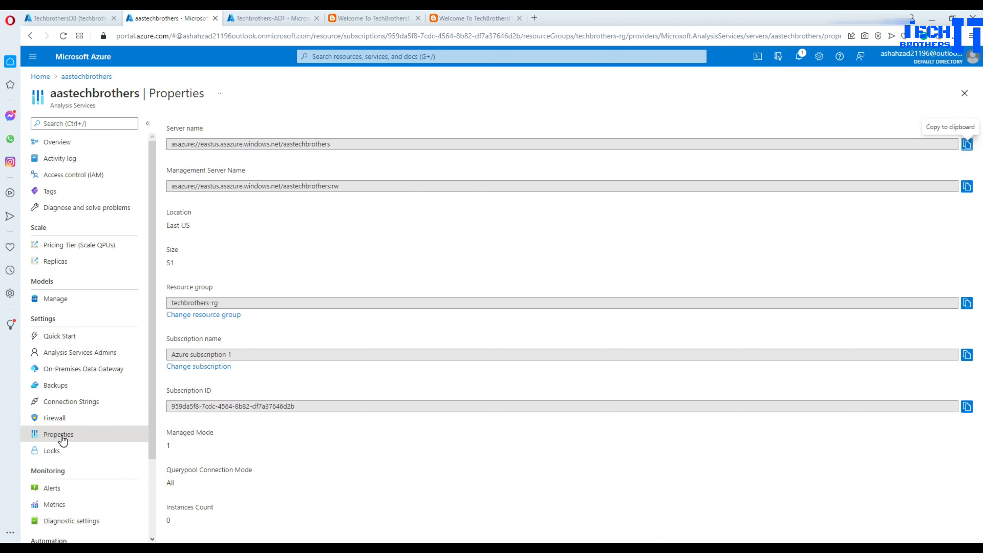
pyautogui.click(52, 302)
pyautogui.scroll(-3, 78, 406)
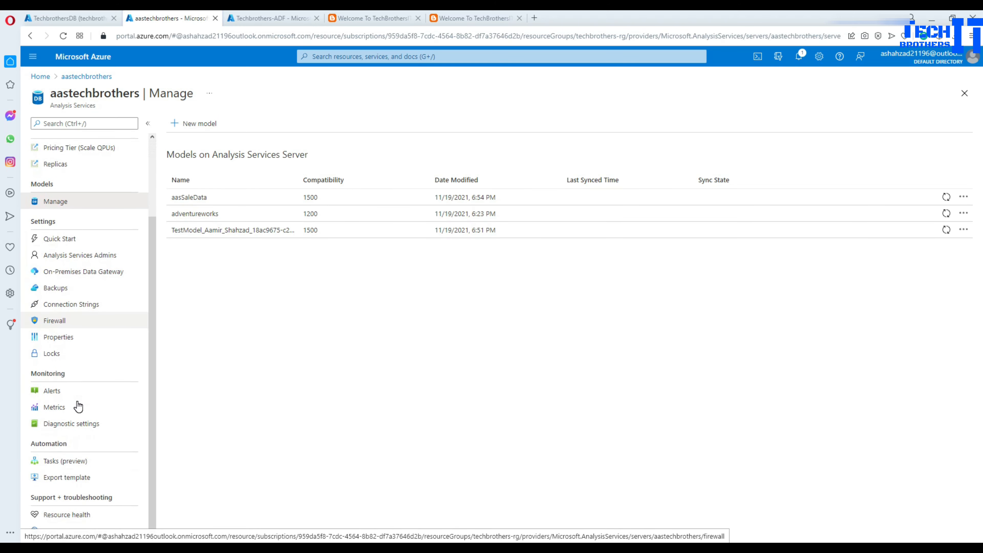
pyautogui.scroll(5, 76, 413)
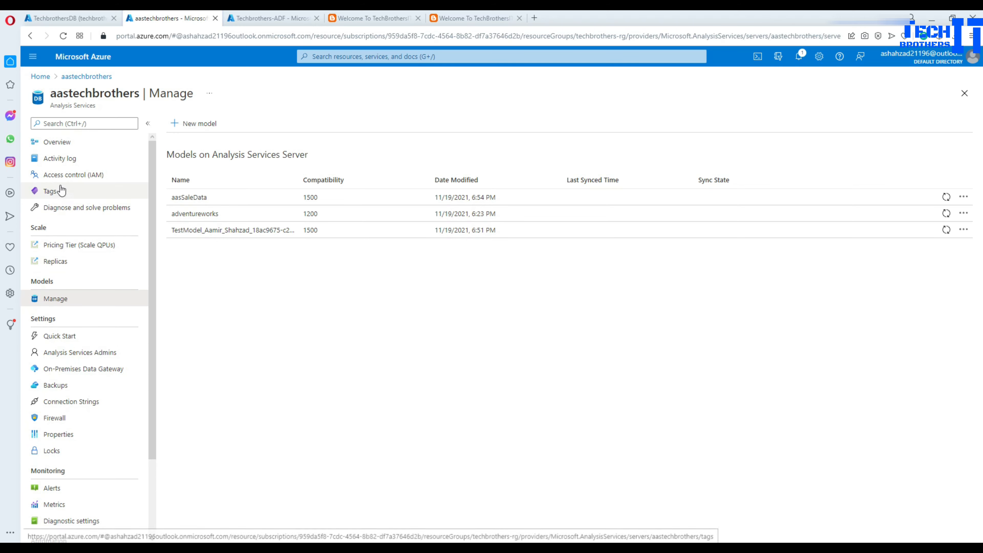
pyautogui.click(61, 144)
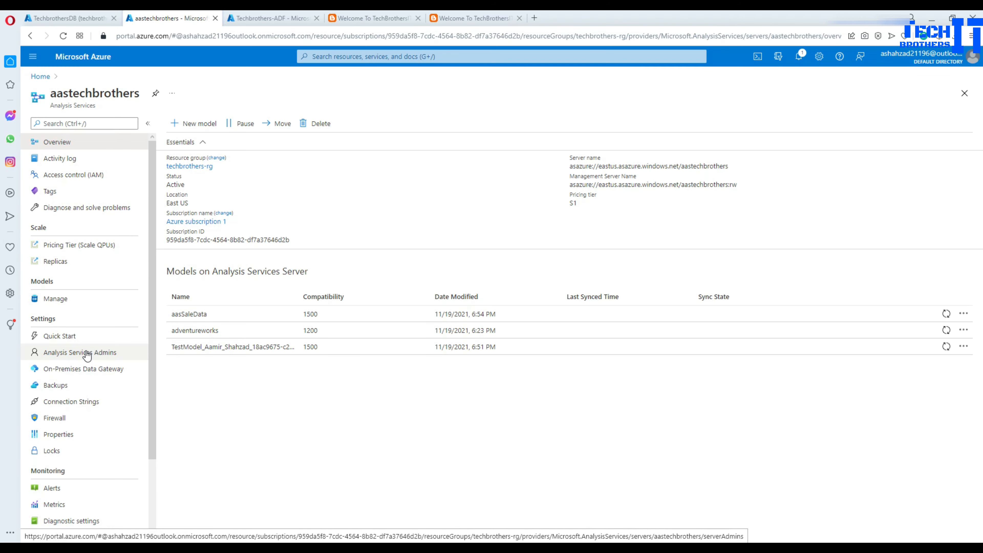
# Try to add the copied application ID and tenant string as an Analysis Services administrator of aastechbrothers through the portal's account search
pyautogui.click(71, 360)
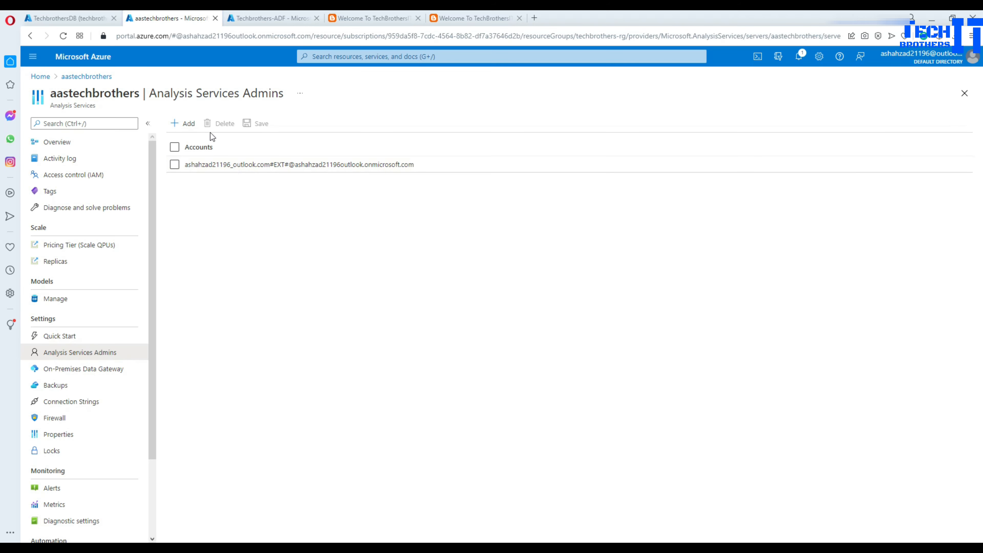
pyautogui.click(187, 124)
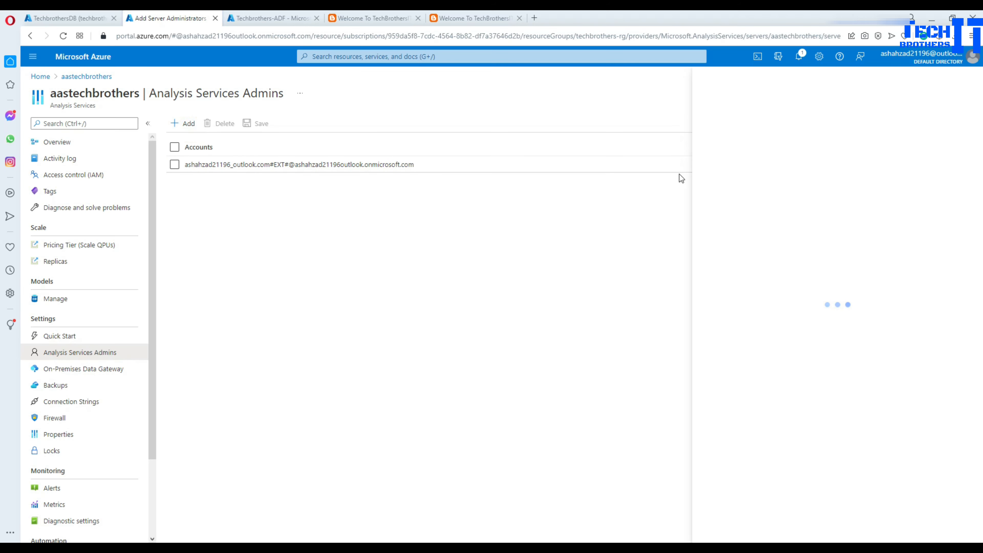
pyautogui.click(767, 127)
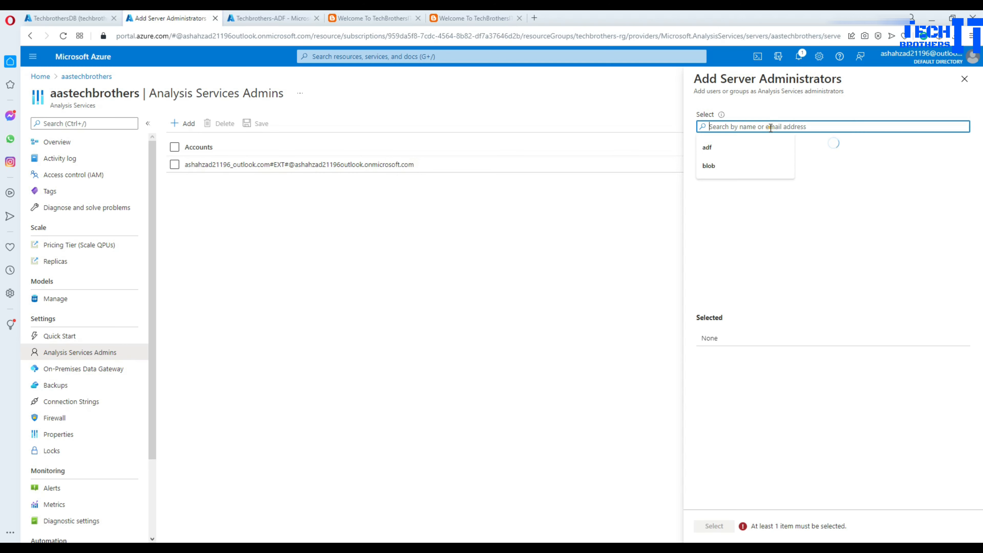
pyautogui.hotkey('ctrl', 'v')
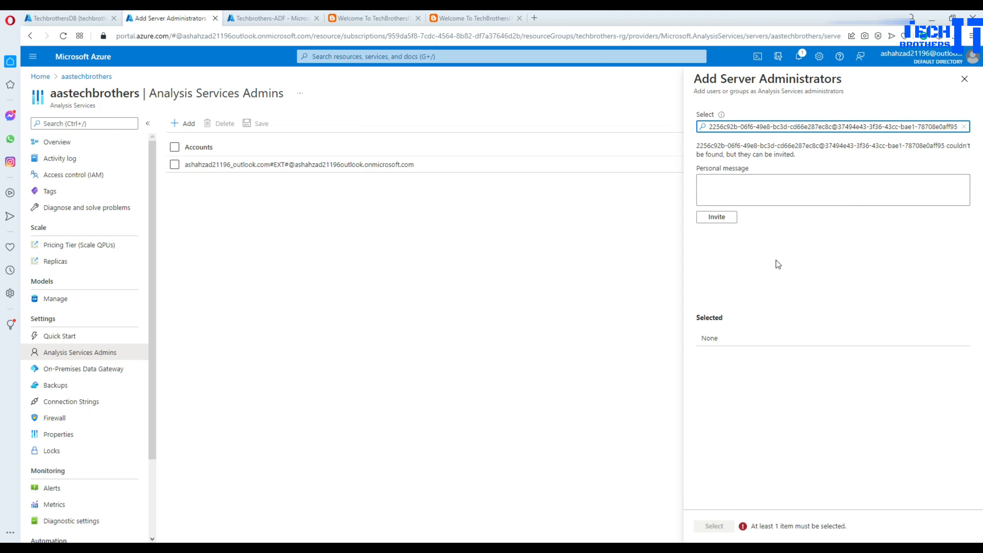
pyautogui.click(964, 79)
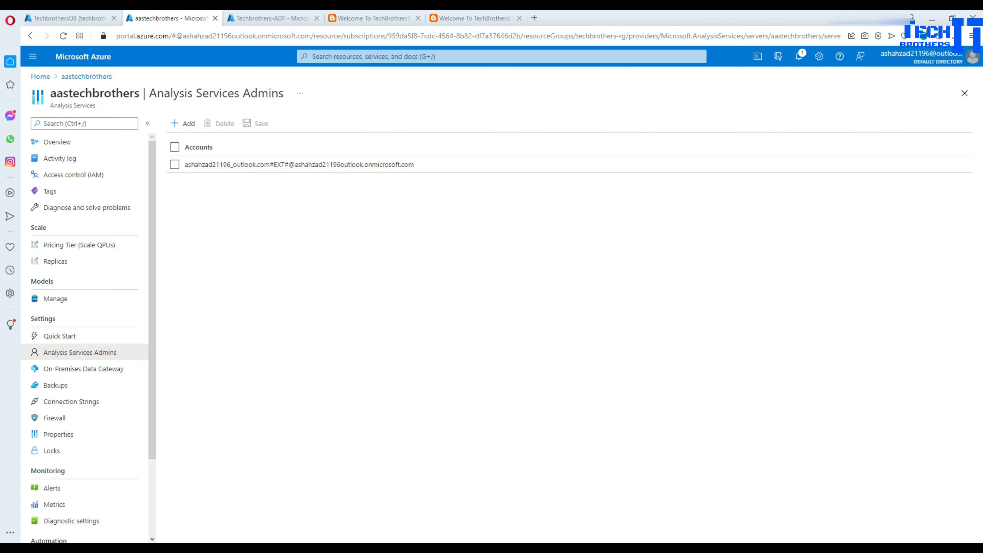
# Switch to SQL Server Management Studio and open the security settings in the aastechbrothers server's properties
pyautogui.click(383, 519)
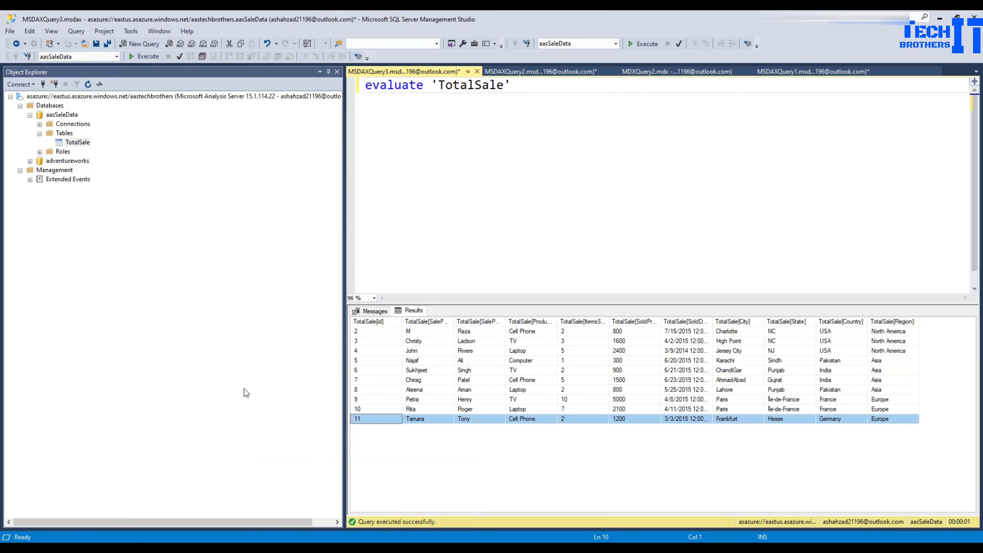
pyautogui.click(57, 106)
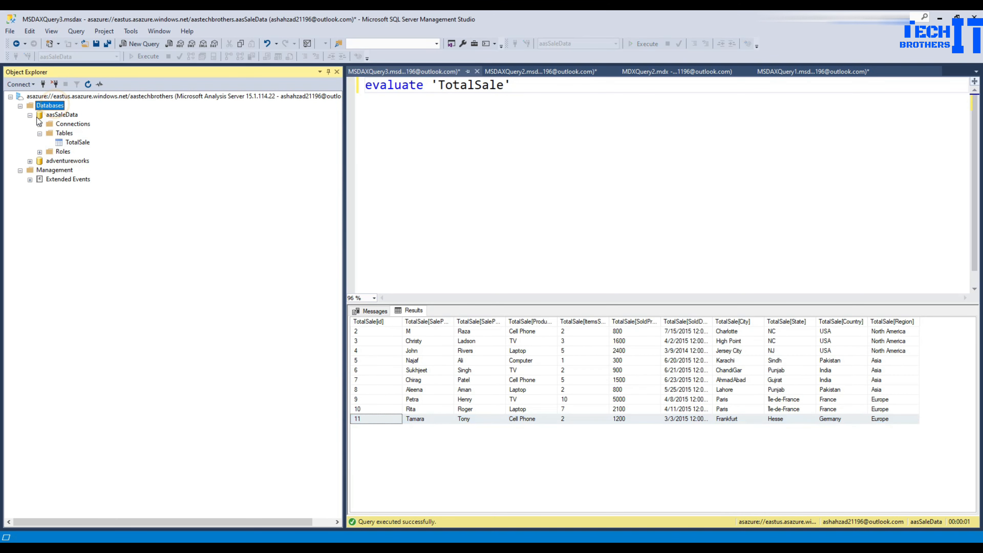
pyautogui.click(30, 115)
pyautogui.click(41, 97)
pyautogui.rightClick(42, 98)
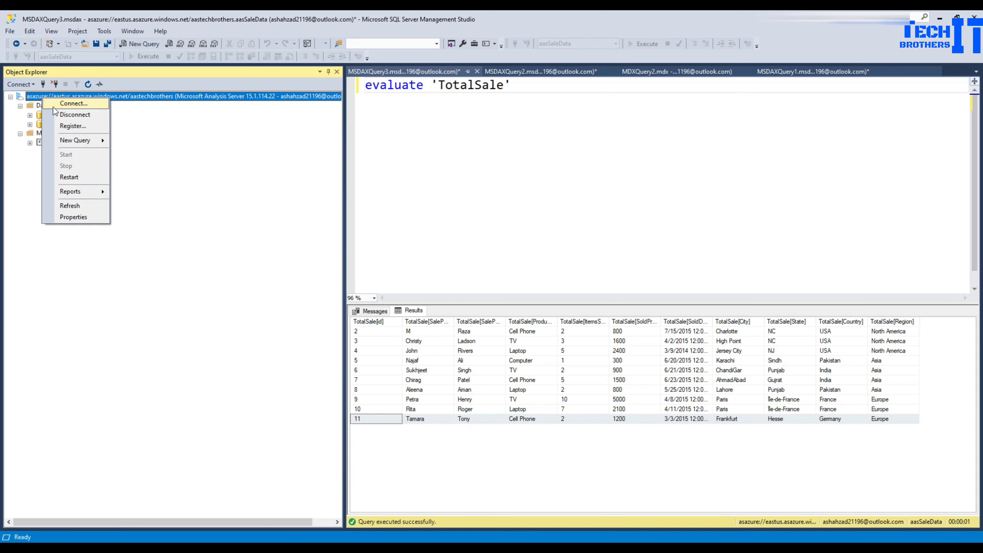
pyautogui.click(80, 219)
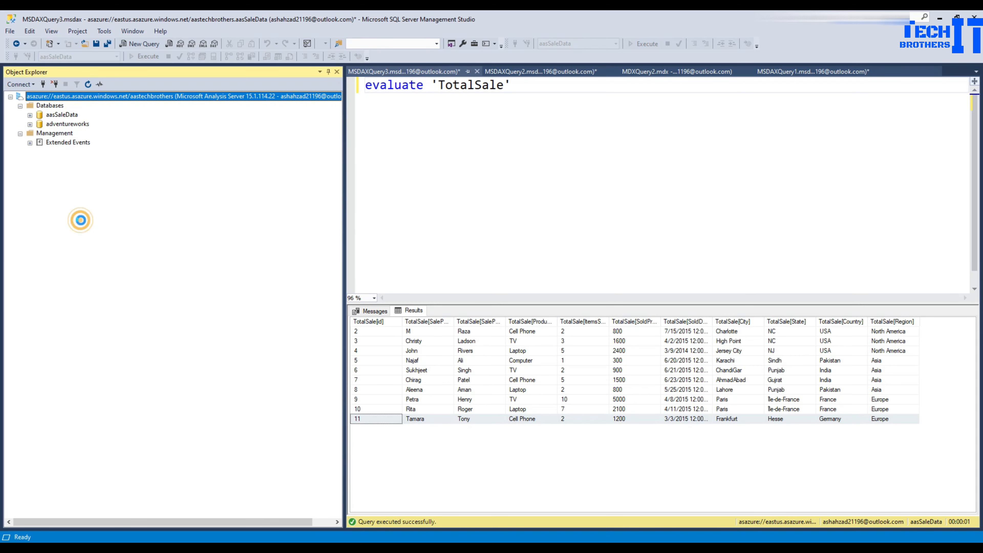
pyautogui.click(336, 161)
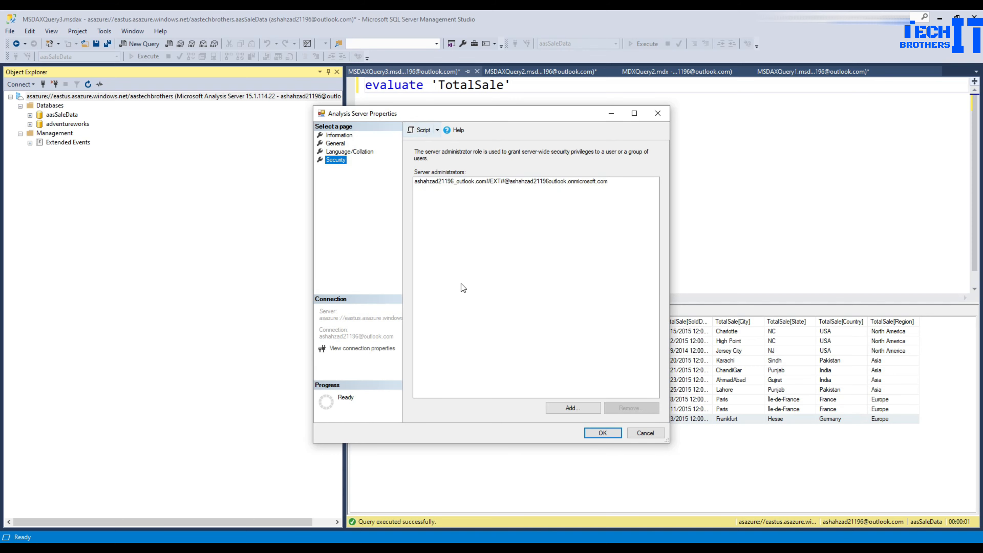
# Try to add the copied application ID and tenant string, without the "app:" prefix, as a server administrator through manual entry
pyautogui.click(566, 408)
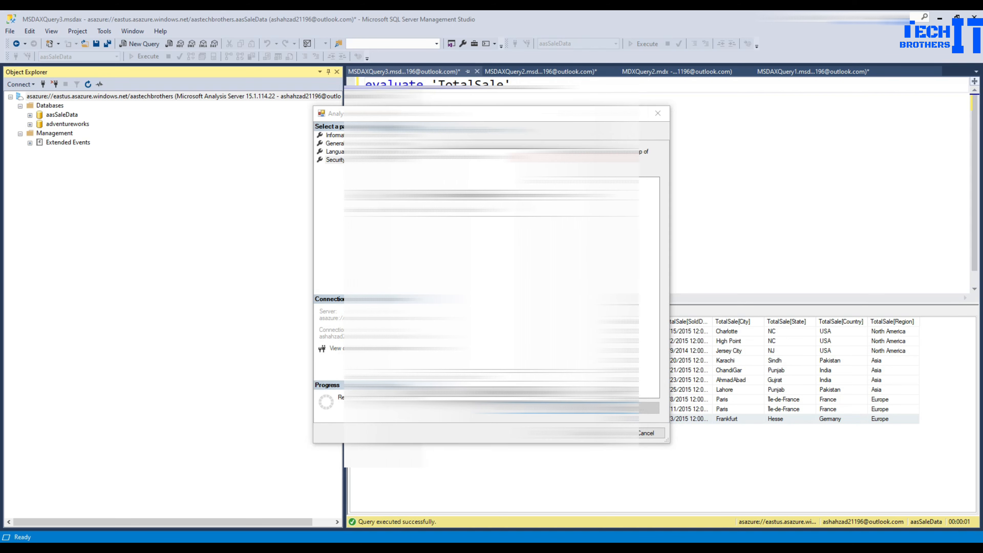
pyautogui.click(442, 378)
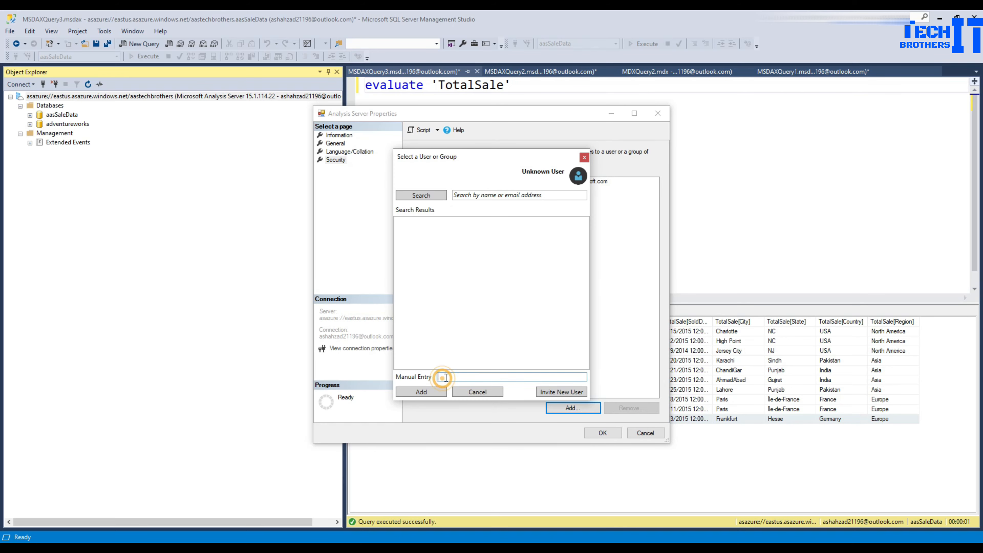
pyautogui.hotkey('ctrl', 'v')
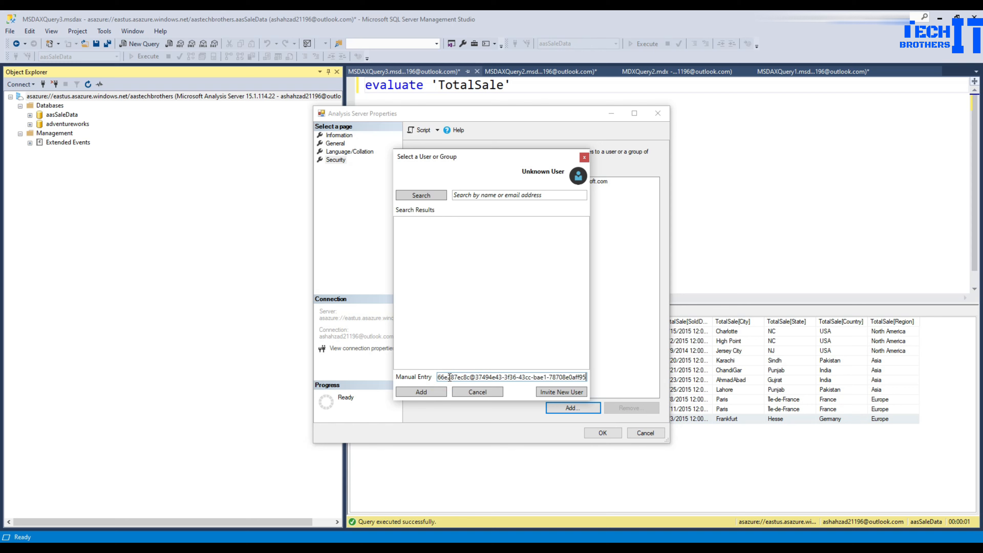
pyautogui.click(421, 392)
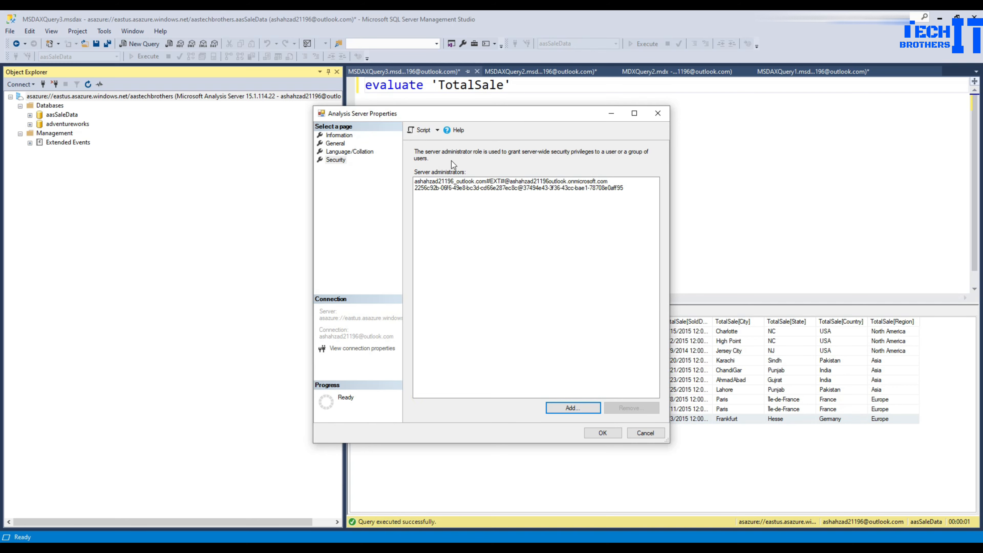
pyautogui.click(604, 432)
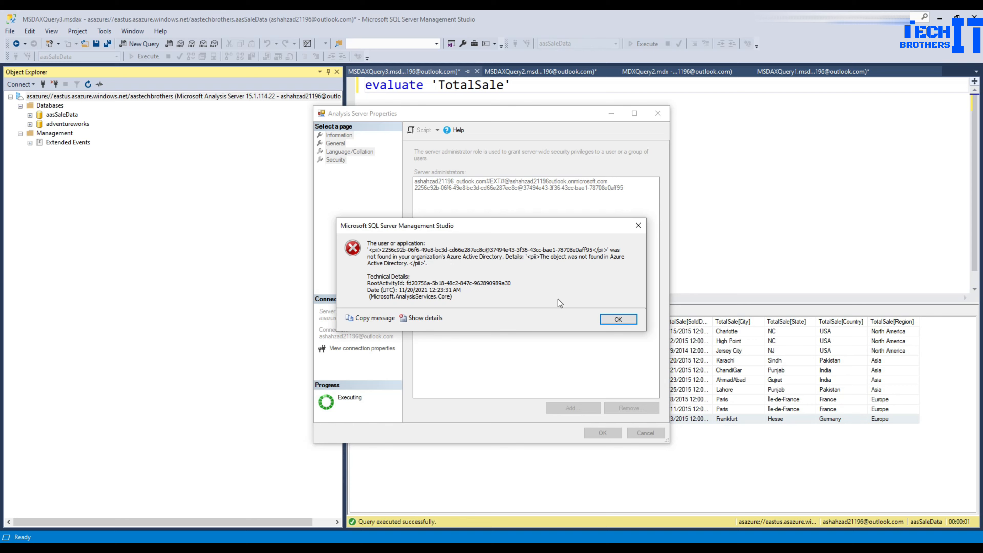
pyautogui.click(618, 319)
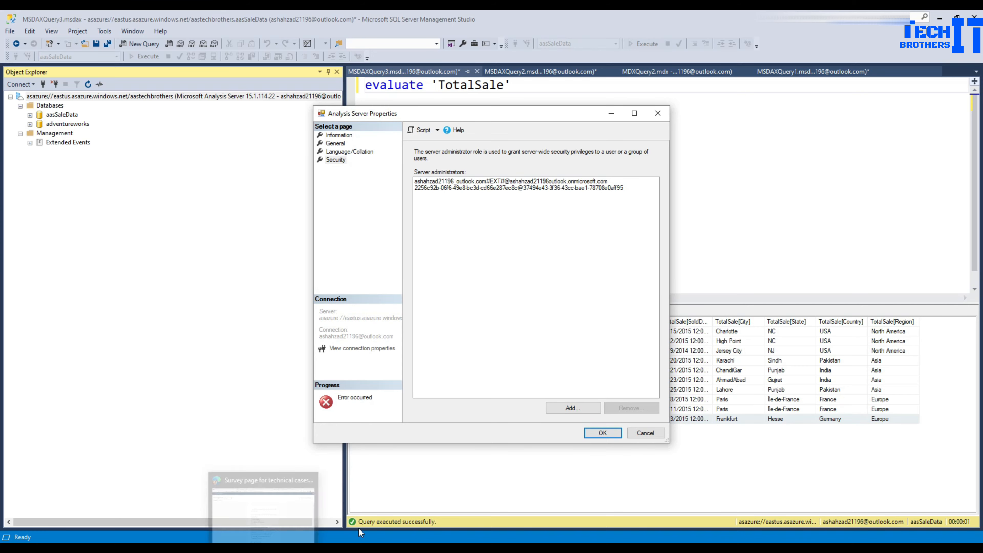
# Switch to the Azure portal and begin a role assignment in aastechbrothers' access control with the Contributor role
pyautogui.click(186, 515)
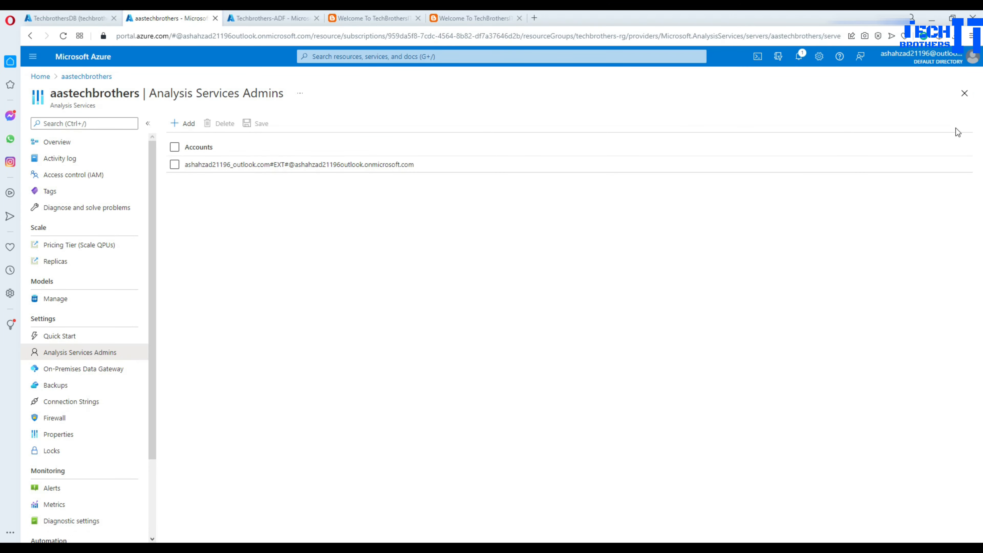
pyautogui.click(964, 93)
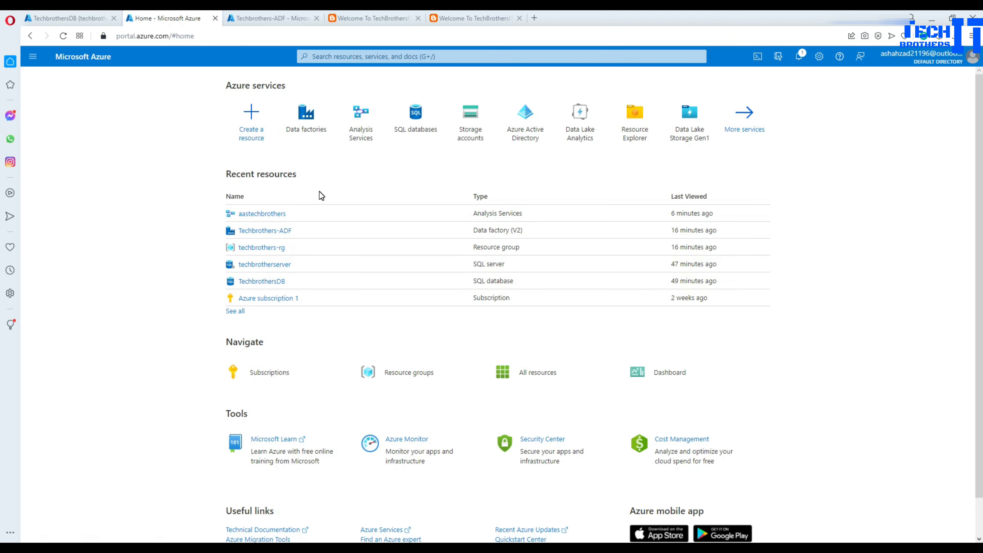
pyautogui.click(242, 214)
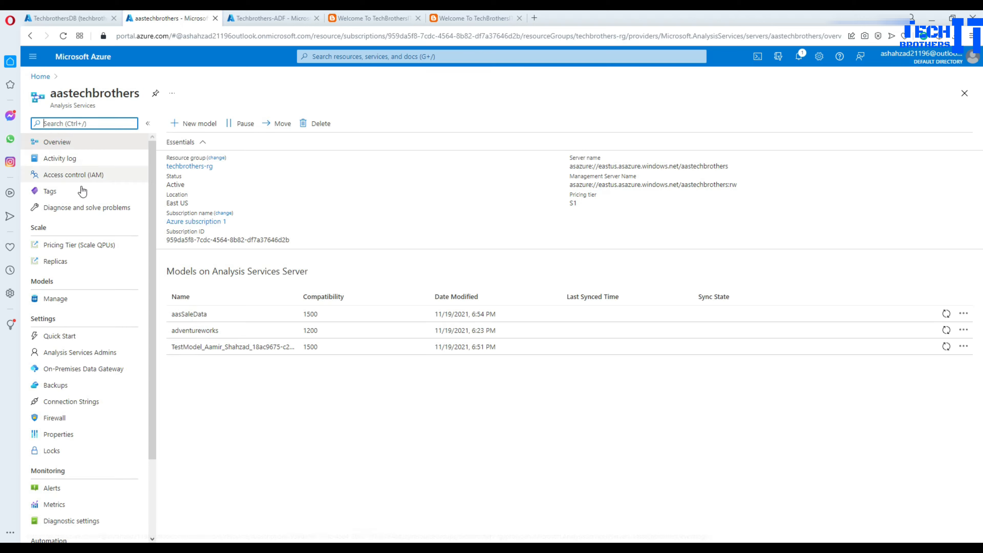
pyautogui.click(67, 171)
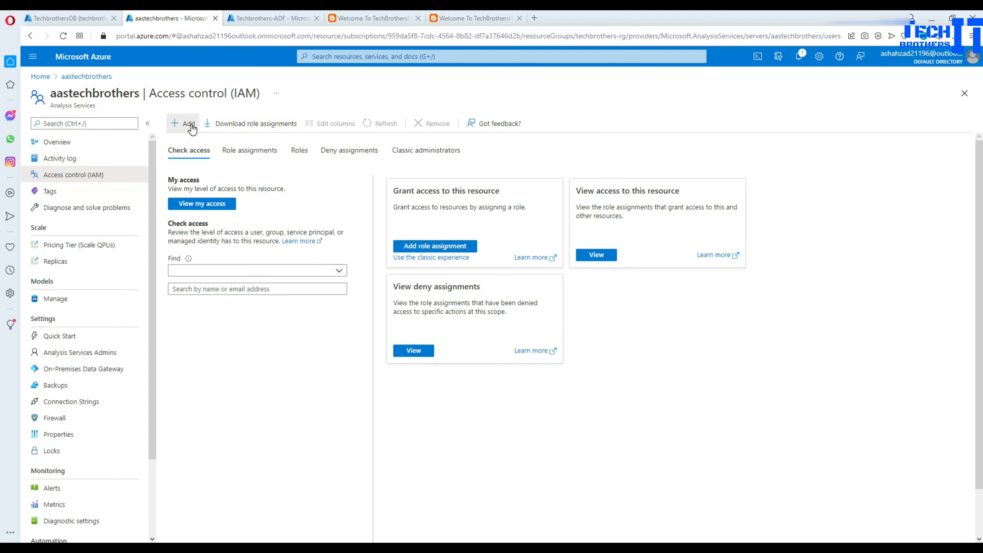
pyautogui.click(190, 125)
pyautogui.click(204, 146)
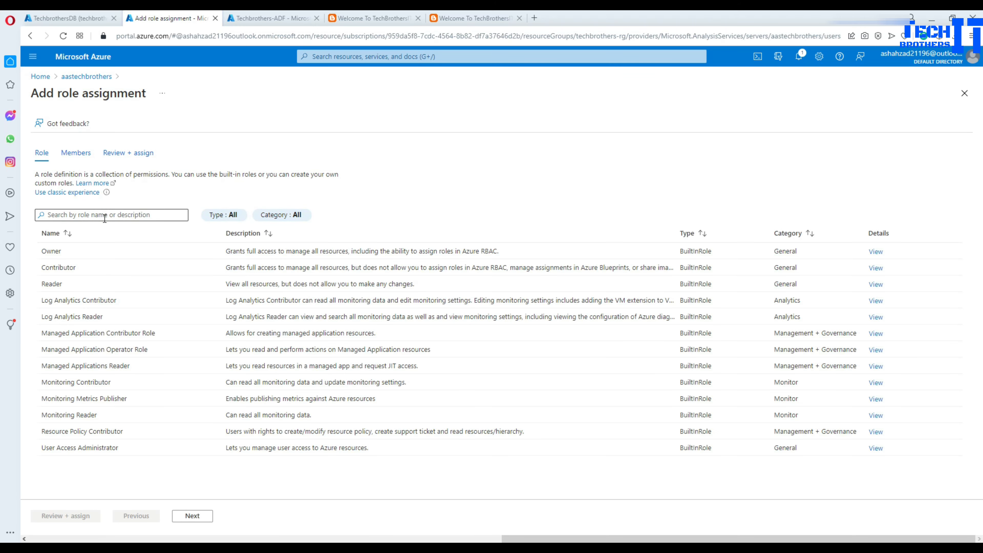
pyautogui.click(83, 267)
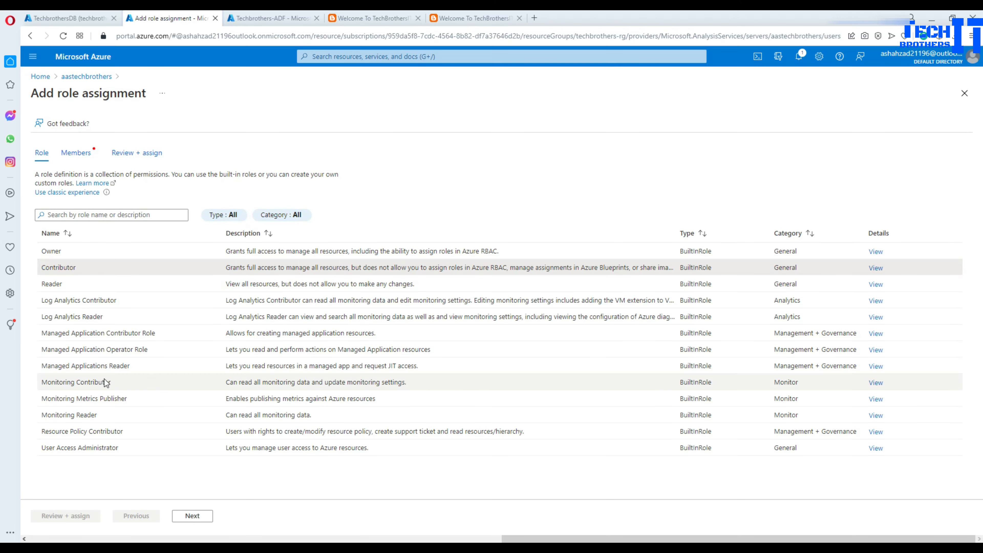
pyautogui.click(192, 516)
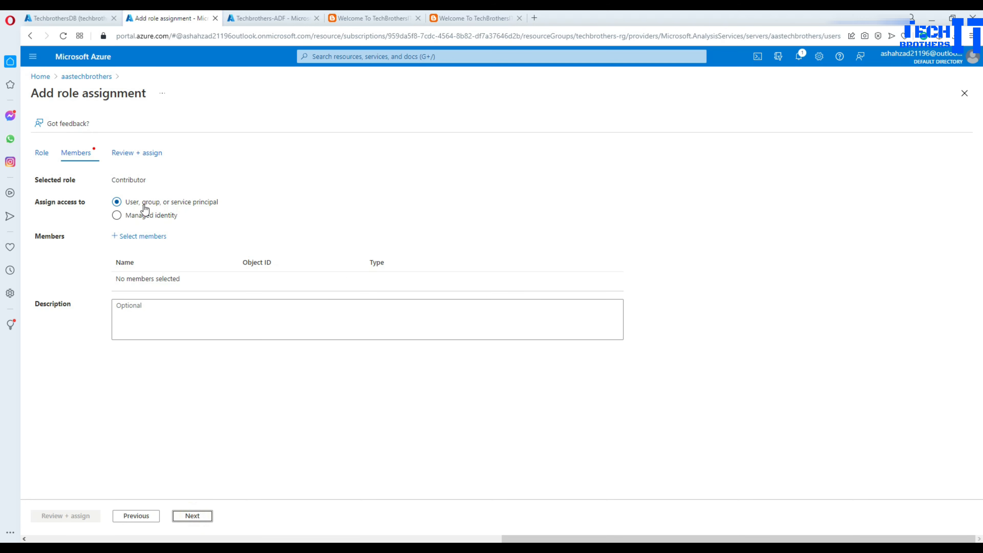
# Assign the role to the Data factory (V2) managed identity Techbrothers-ADF
pyautogui.click(128, 237)
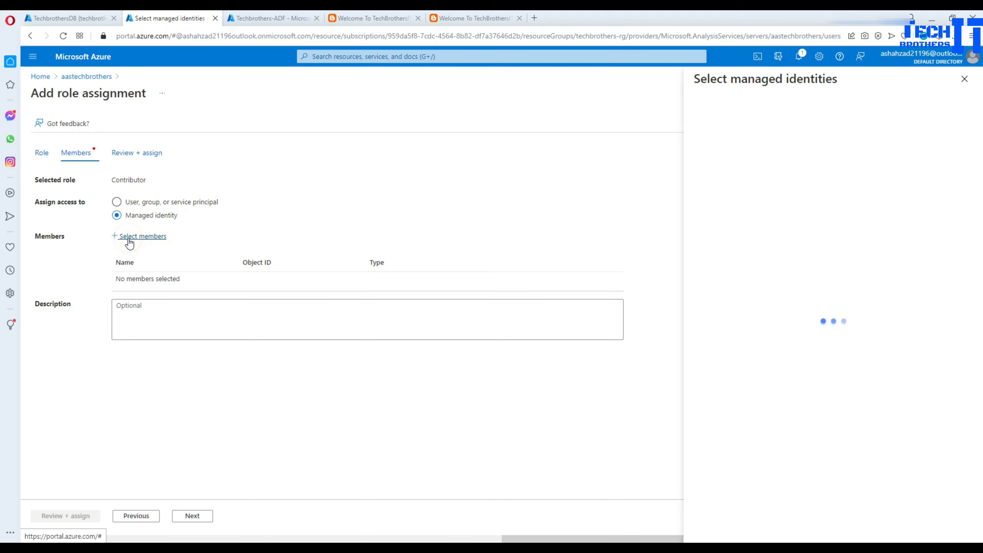
pyautogui.click(752, 173)
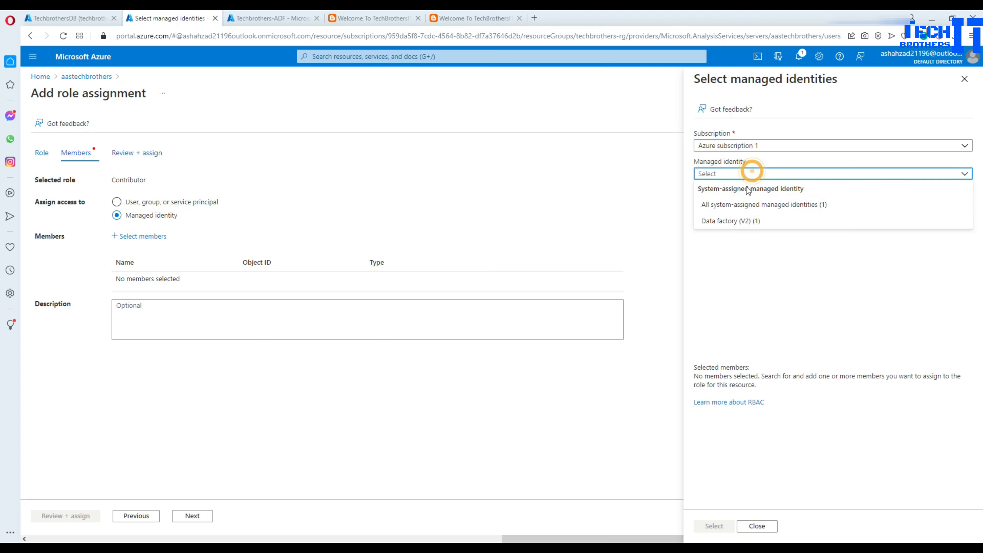
pyautogui.click(738, 219)
pyautogui.click(748, 221)
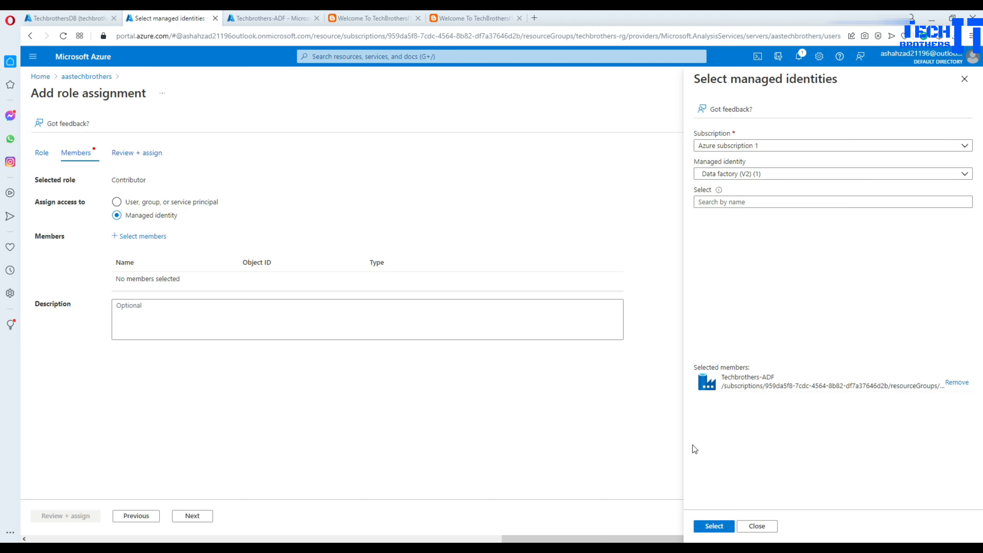
pyautogui.click(714, 526)
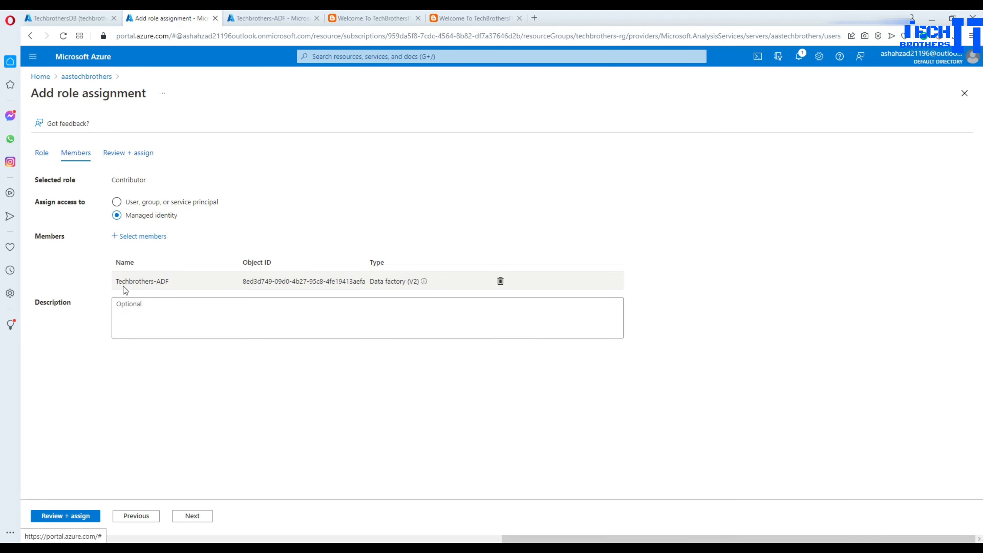
pyautogui.click(77, 516)
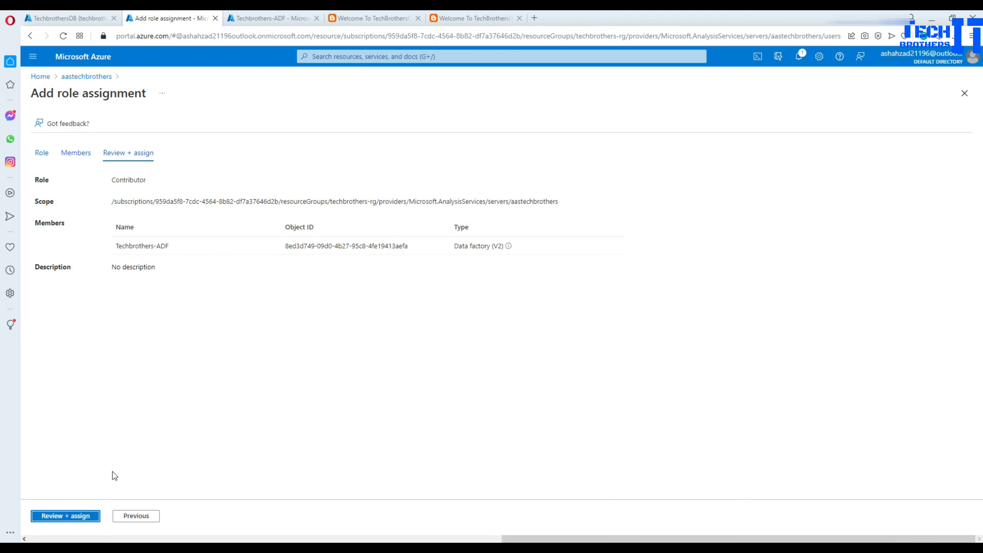
pyautogui.click(90, 515)
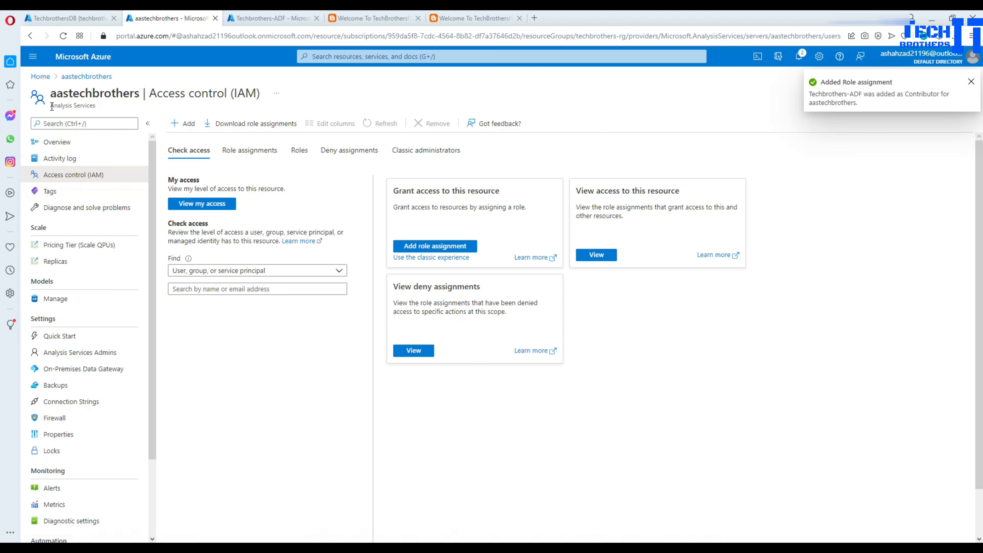
# Return to the Analysis Server Properties dialog and try again to save the server administrators list
pyautogui.moveTo(52, 107); pyautogui.dragTo(112, 110)
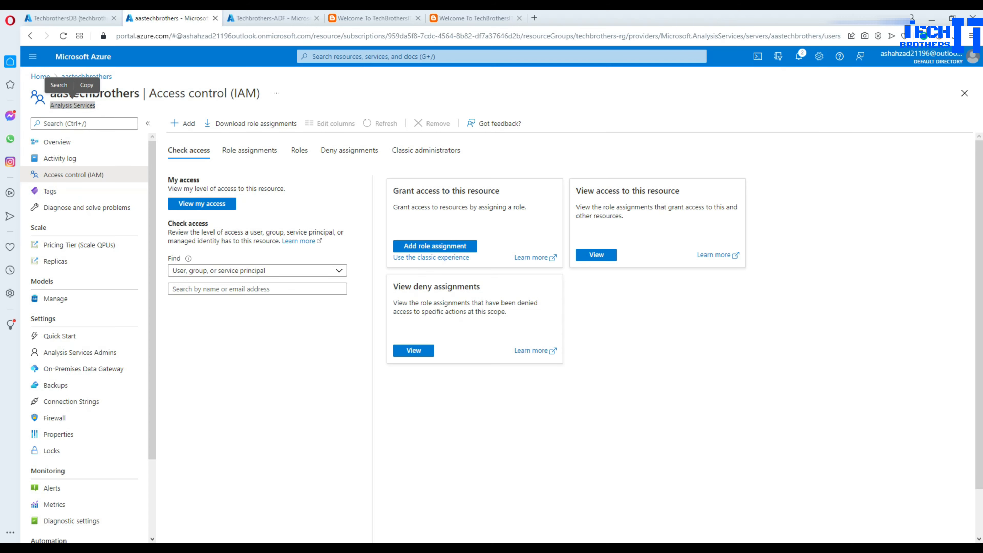
pyautogui.click(468, 514)
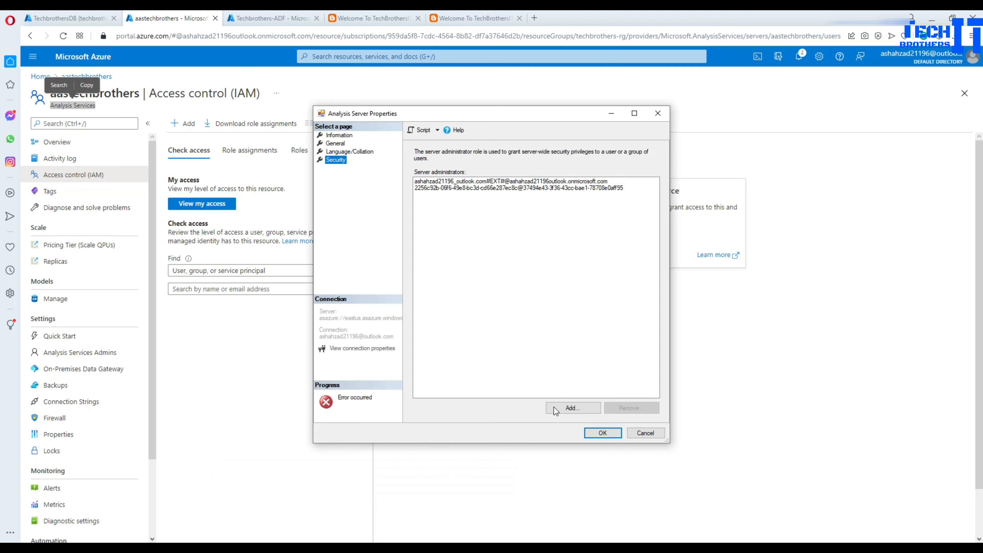
pyautogui.click(599, 433)
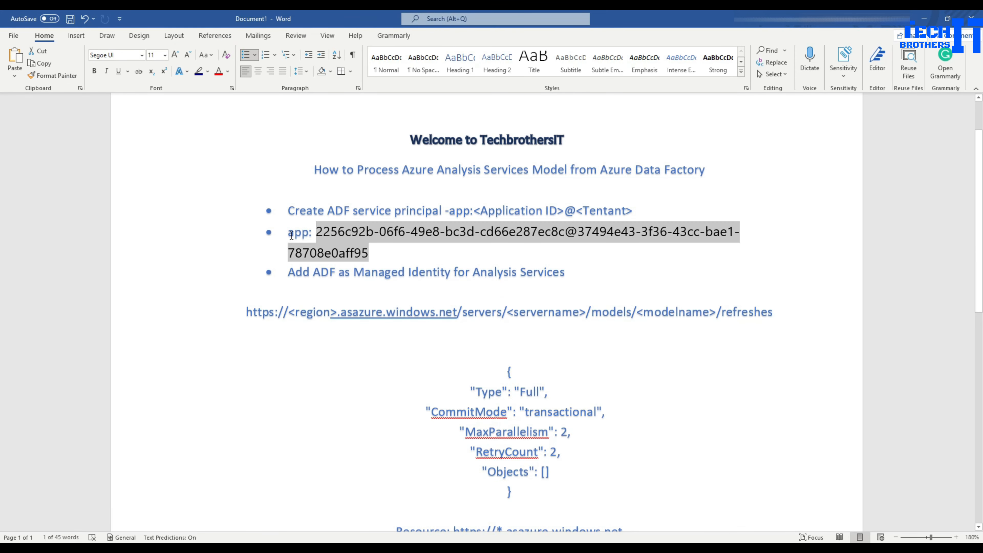
# Copy the full application ID and tenant string from the Word notes, including the "app:" prefix
pyautogui.click(291, 234)
pyautogui.moveTo(288, 232); pyautogui.dragTo(314, 231)
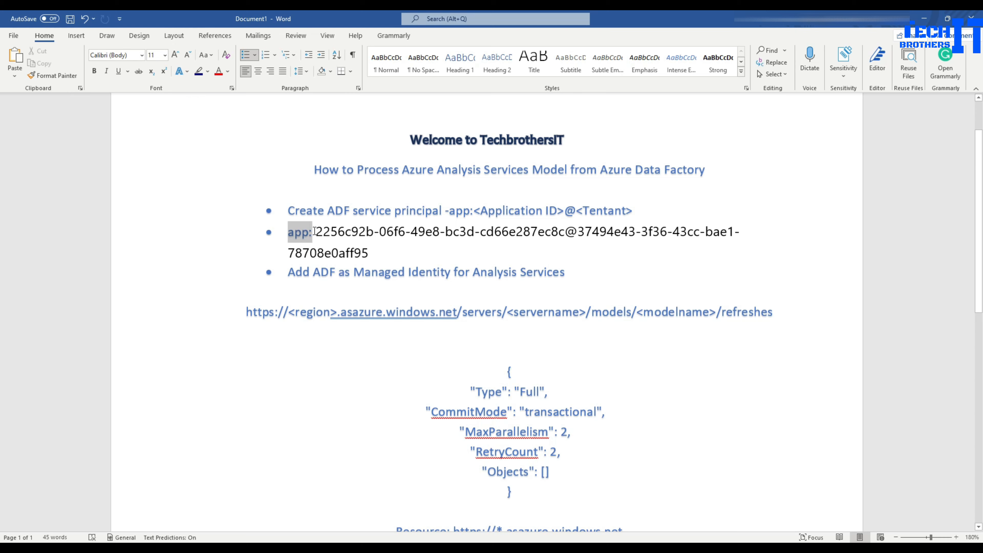
pyautogui.moveTo(372, 252); pyautogui.dragTo(298, 231)
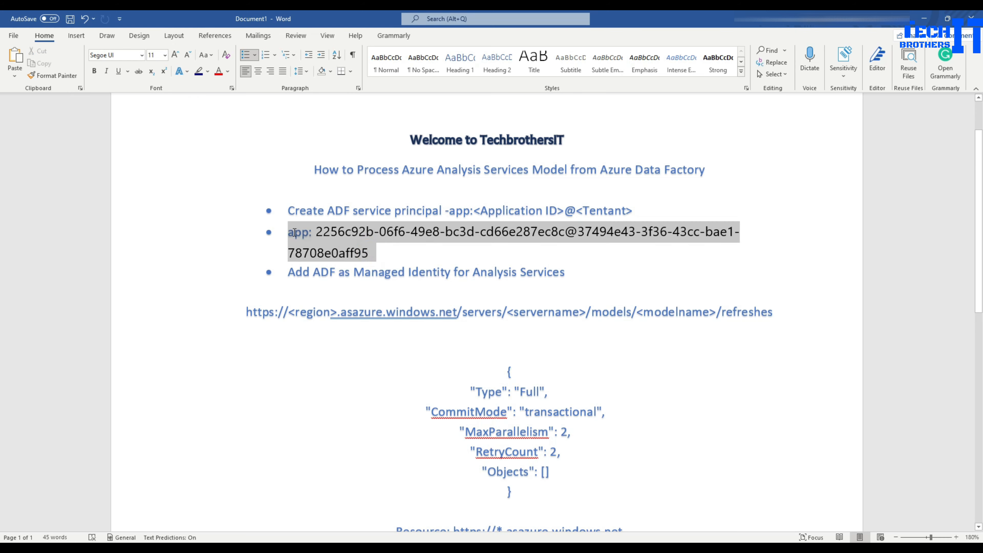
pyautogui.rightClick(300, 235)
pyautogui.click(338, 257)
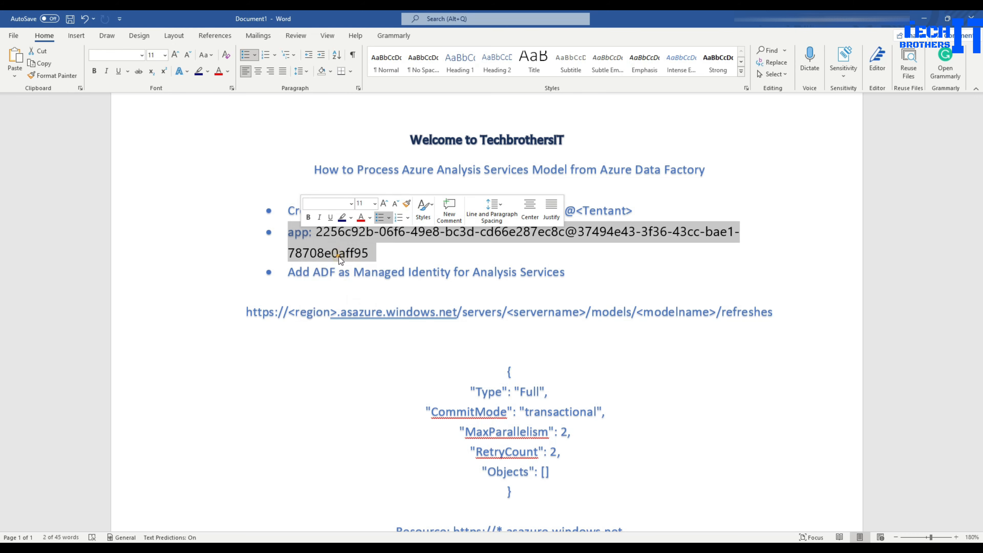
# Switch to Notepad++, paste the application ID and tenant string into a new document, and copy it without the bullet, keeping the "app:" prefix
pyautogui.moveTo(697, 549)
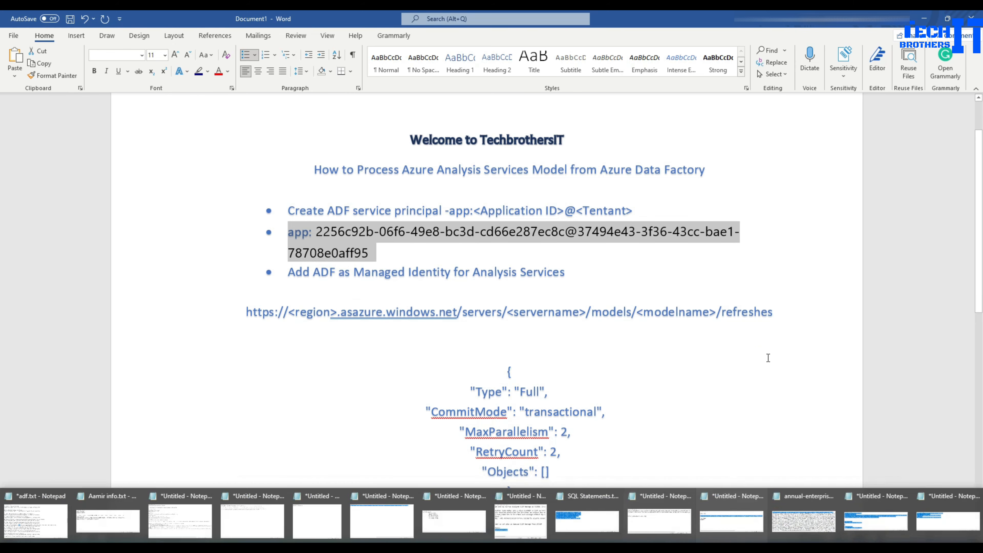
pyautogui.click(713, 445)
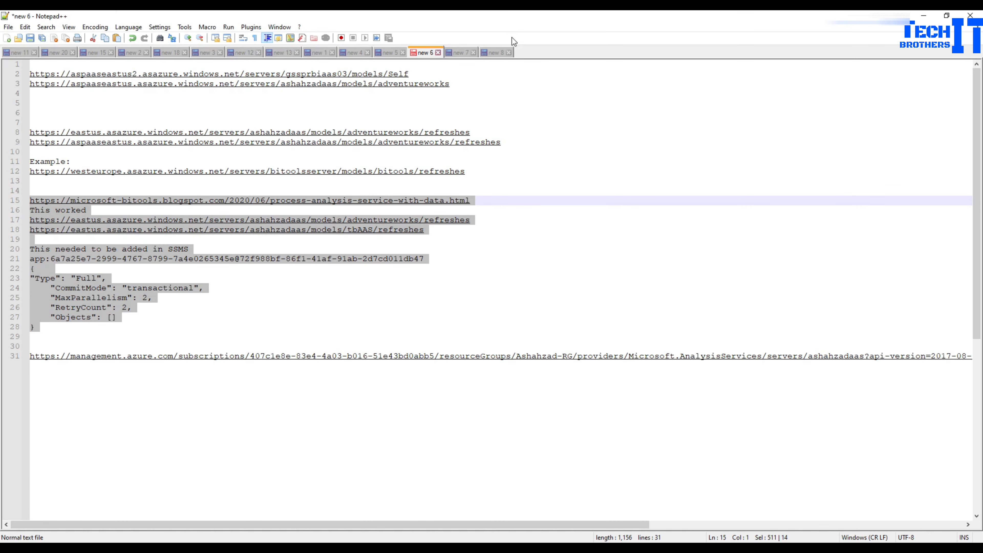
pyautogui.doubleClick(521, 55)
pyautogui.click(365, 117)
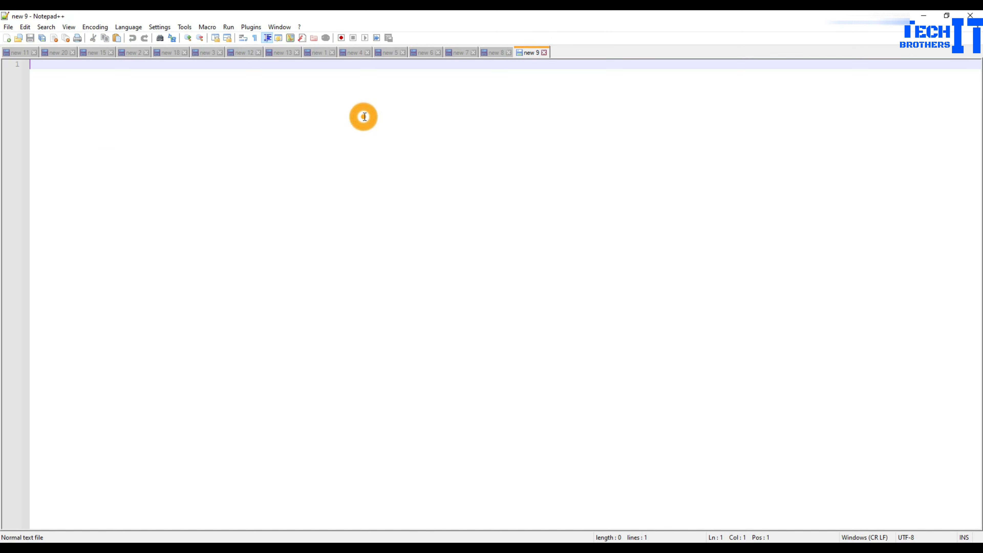
pyautogui.hotkey('ctrl', 'v')
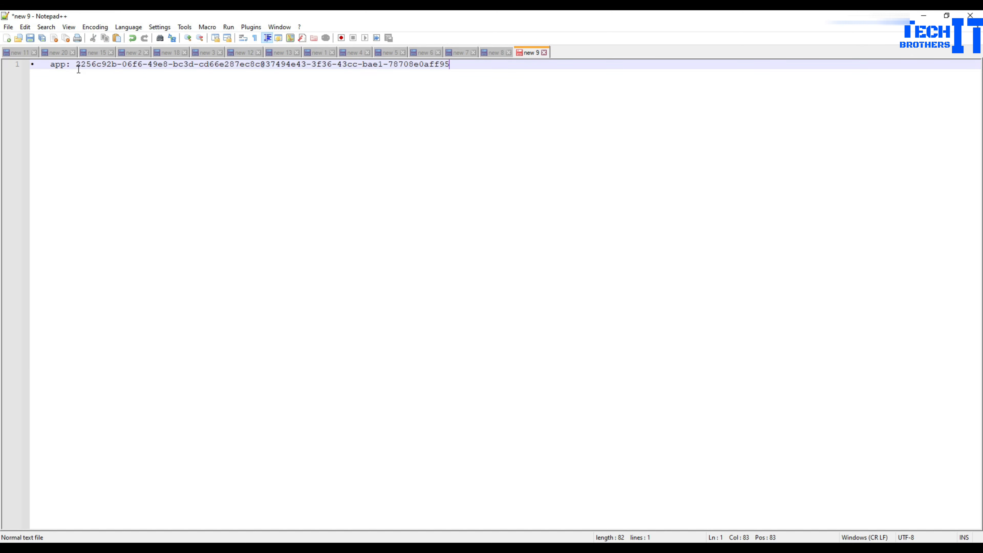
pyautogui.moveTo(50, 64); pyautogui.dragTo(444, 58)
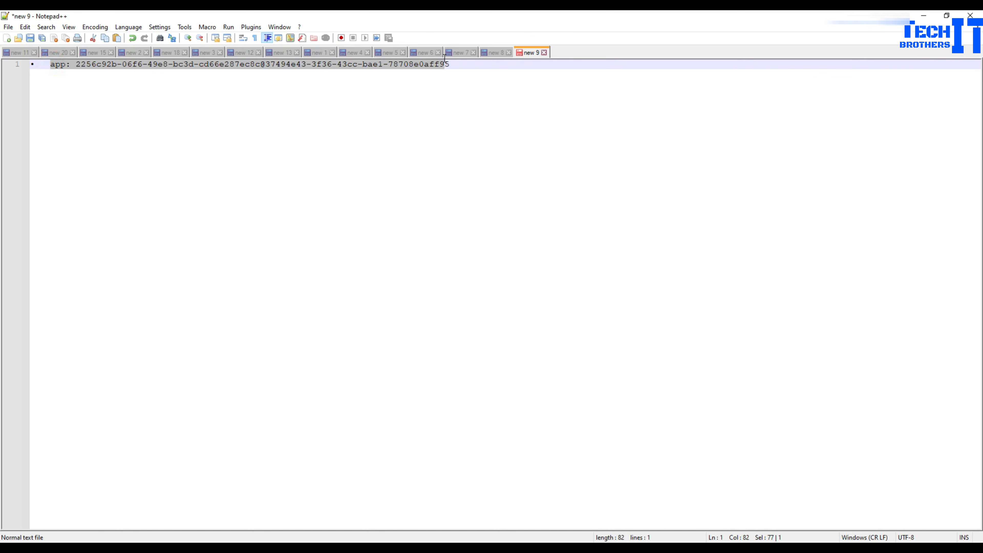
pyautogui.rightClick(444, 65)
pyautogui.click(466, 82)
# Switch to SSMS and add the copied application ID and tenant string as a manual-entry server administrator of aastechbrothers, saving the server properties
pyautogui.click(426, 520)
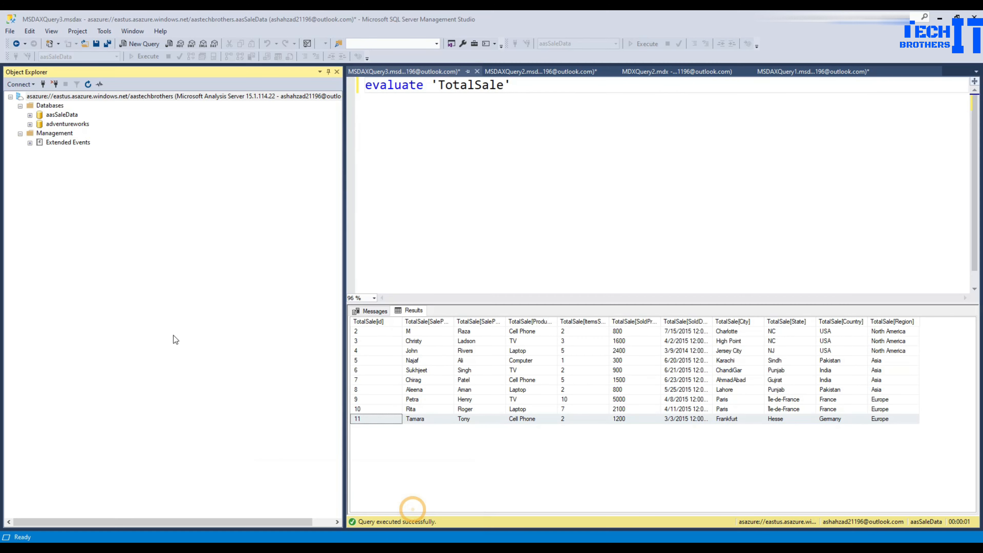
pyautogui.rightClick(75, 99)
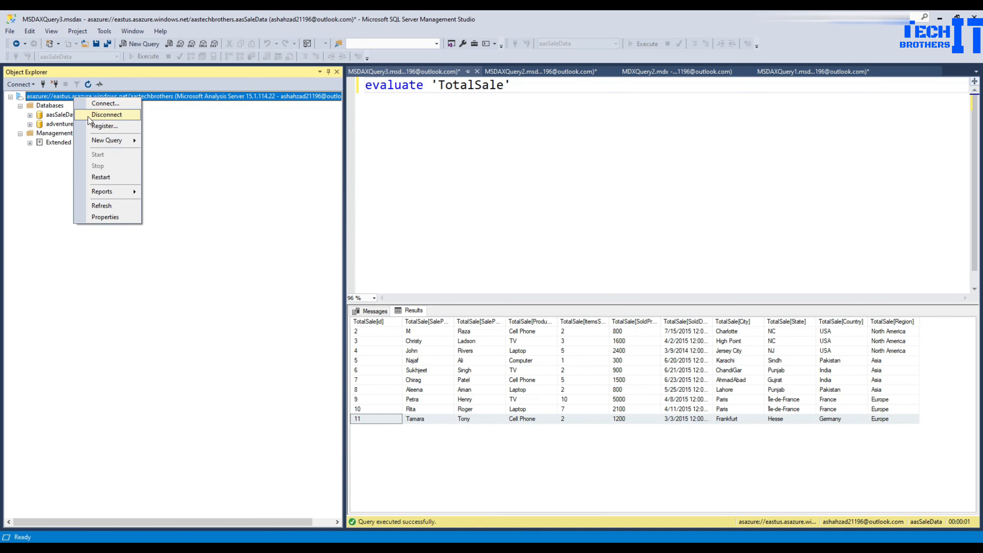
pyautogui.click(104, 216)
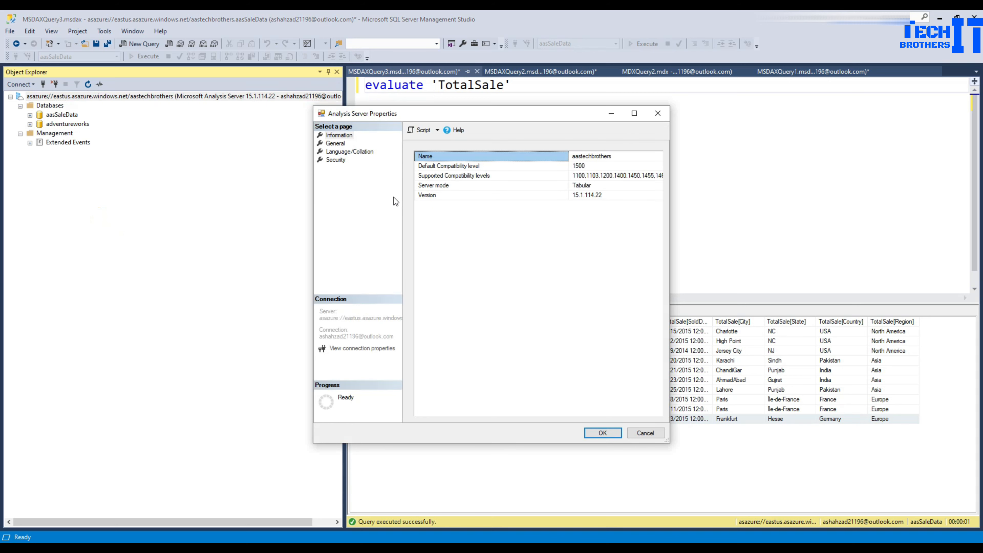
pyautogui.click(337, 161)
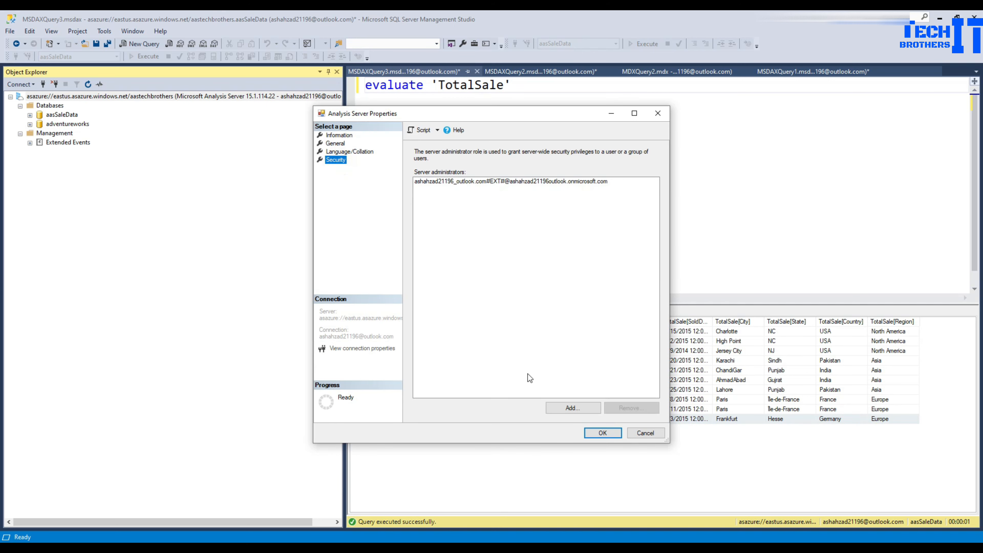
pyautogui.click(569, 408)
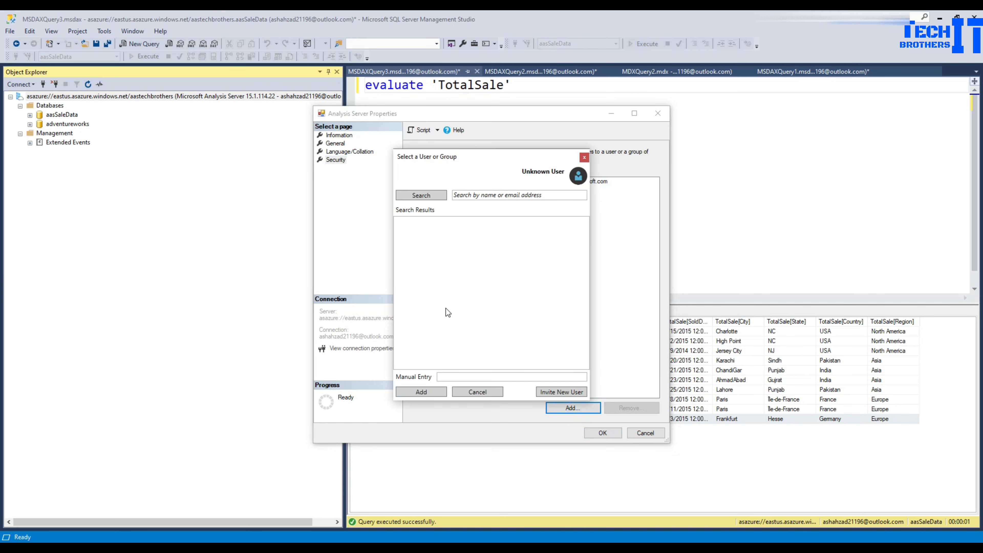
pyautogui.click(451, 375)
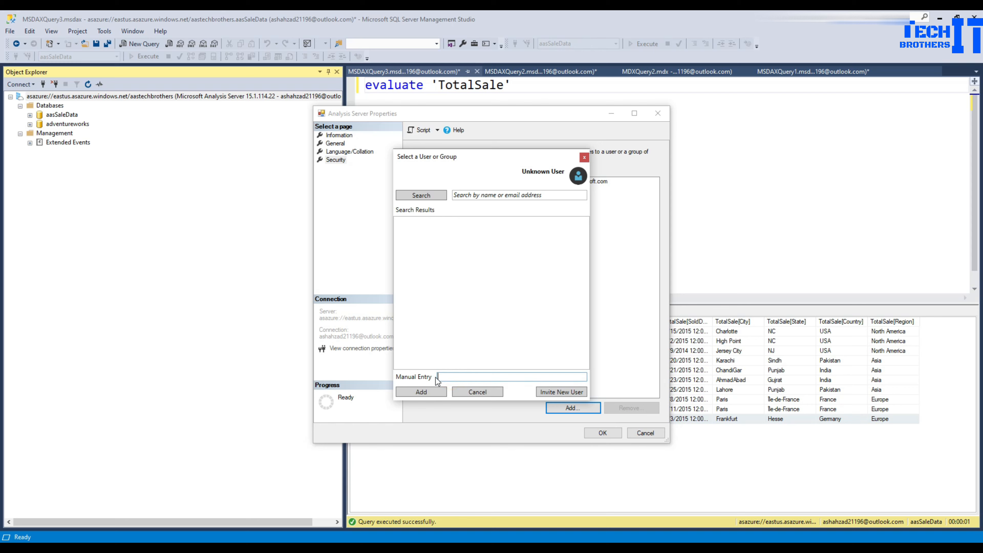
pyautogui.hotkey('ctrl', 'v')
pyautogui.click(432, 391)
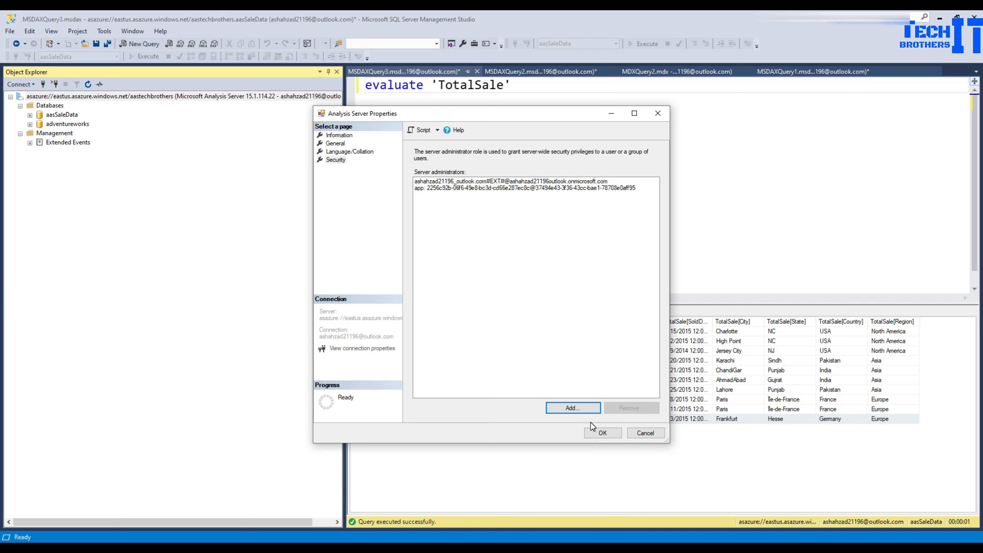
pyautogui.click(592, 431)
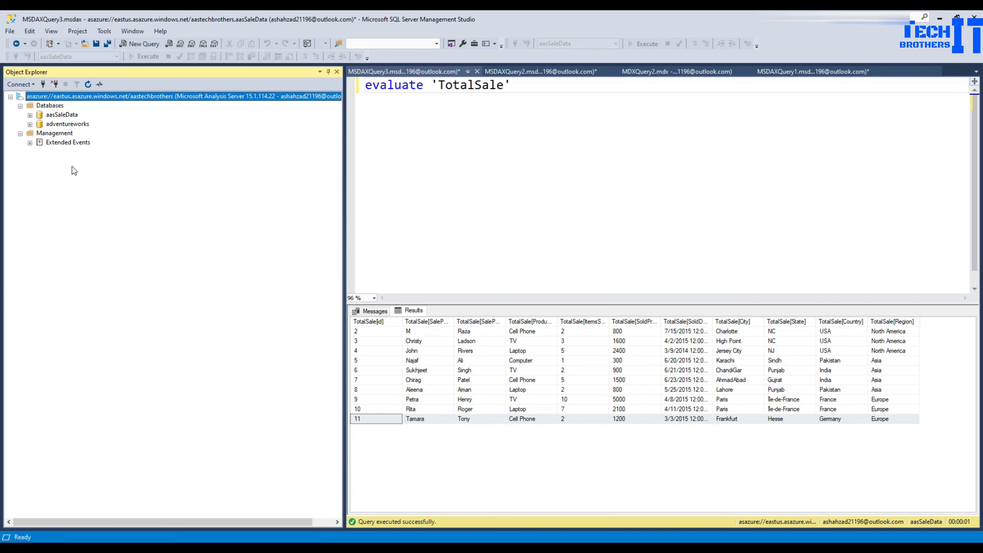
# Reopen the aastechbrothers server properties and check the security administrators list for the app entry, leaving without changes
pyautogui.rightClick(43, 97)
pyautogui.click(74, 219)
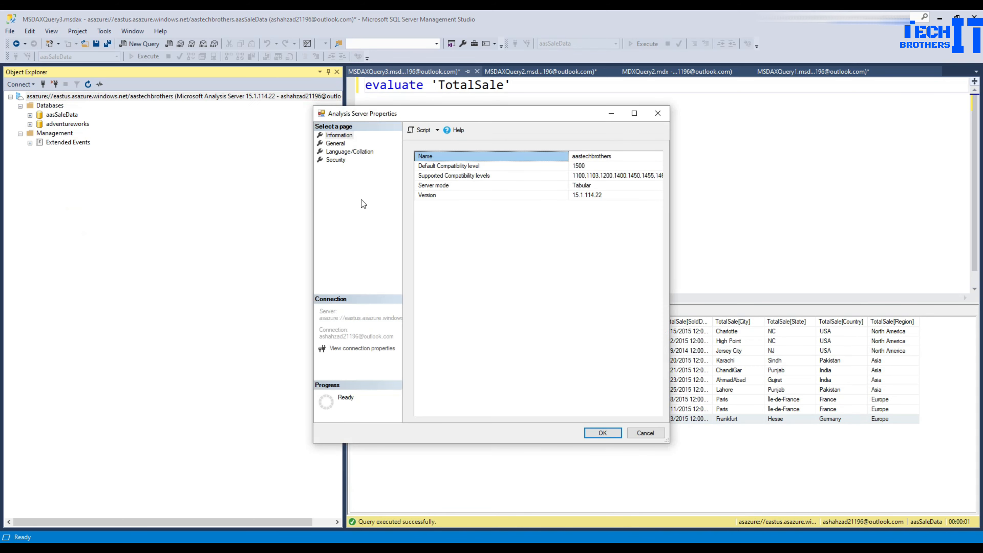
pyautogui.click(335, 160)
pyautogui.click(458, 188)
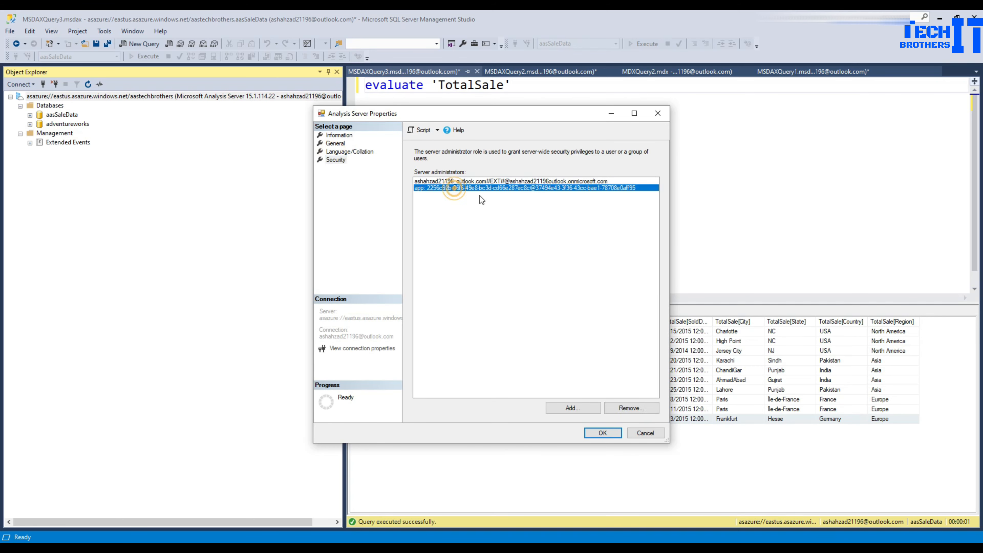
pyautogui.click(644, 436)
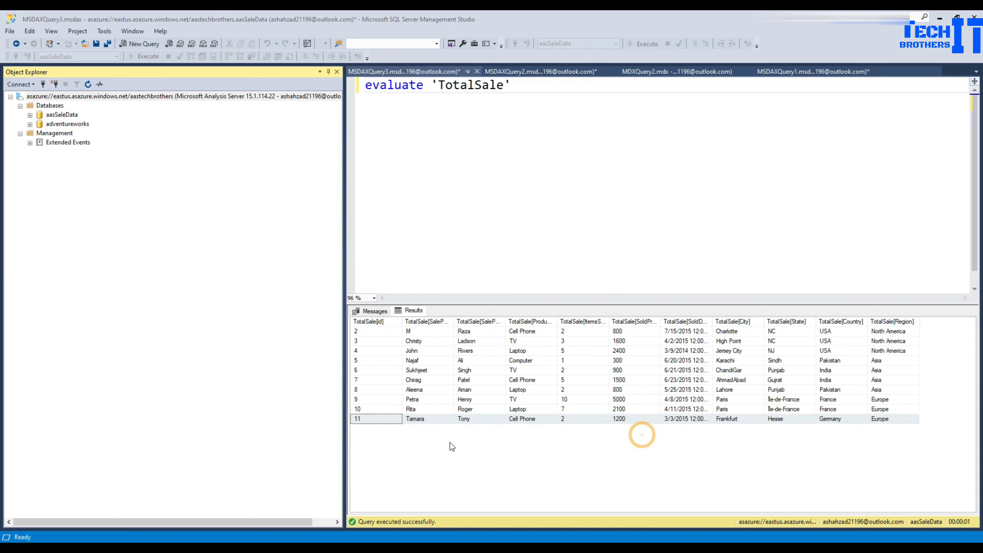
# Switch to the Azure portal and check aastechbrothers' Analysis Services Admins list for the app account
pyautogui.click(643, 503)
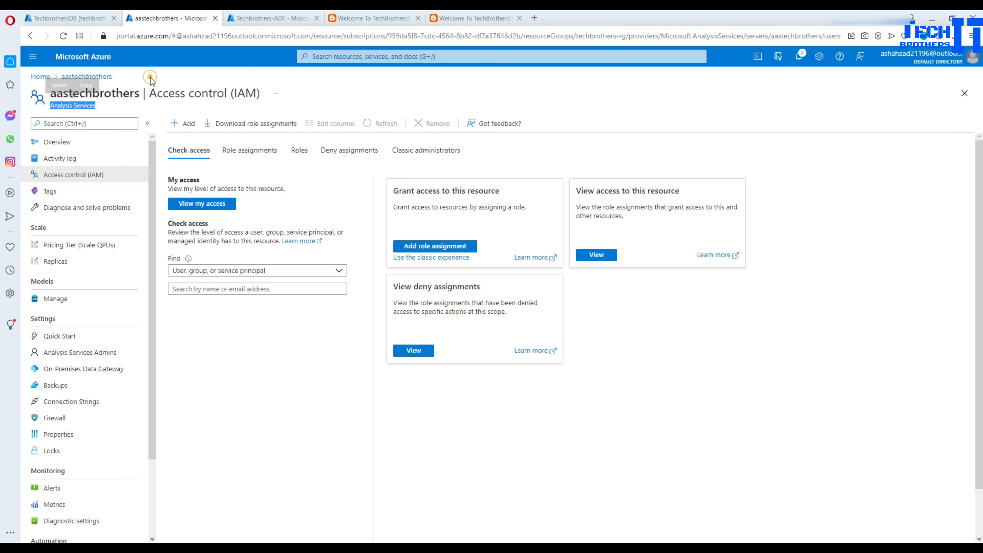
pyautogui.click(97, 76)
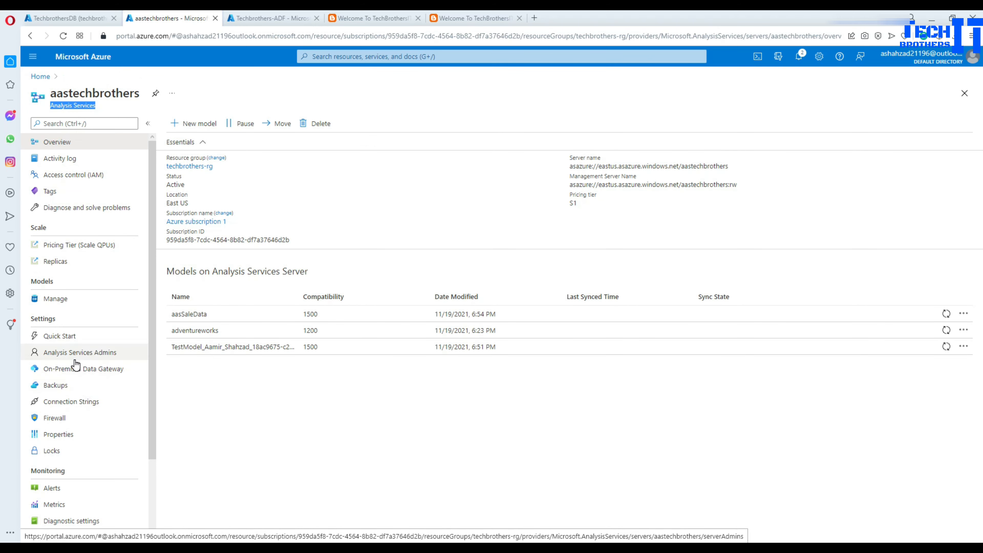
pyautogui.click(62, 360)
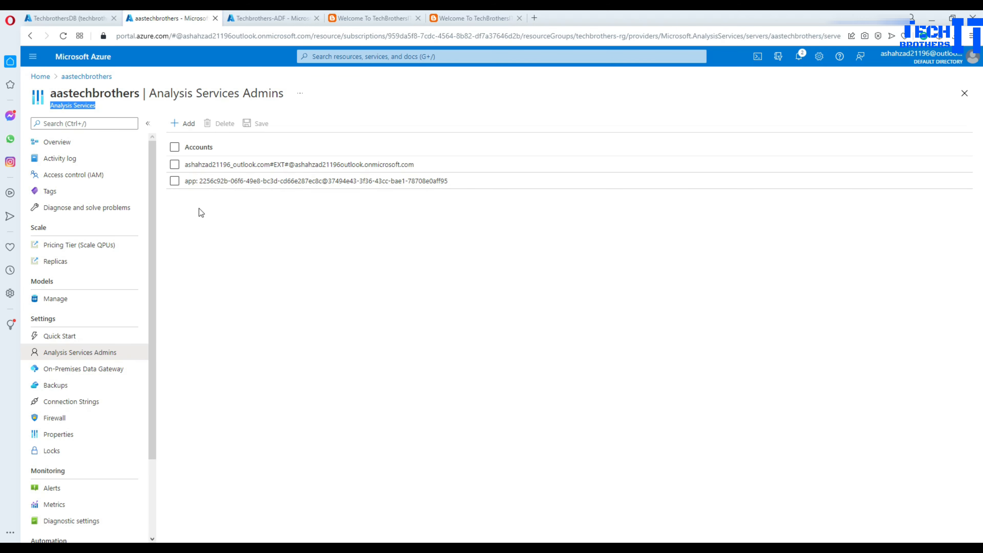
pyautogui.moveTo(186, 182); pyautogui.dragTo(202, 185)
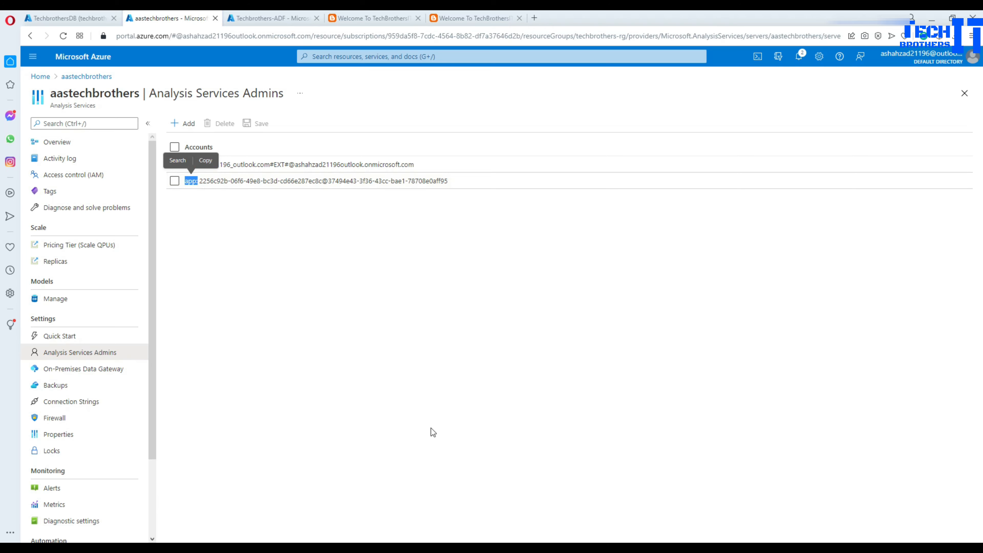
# Return to the Word notes and review the service principal format, the managed identity bullet and the model refreshes URL template
pyautogui.hotkey('alt', 'Tab')
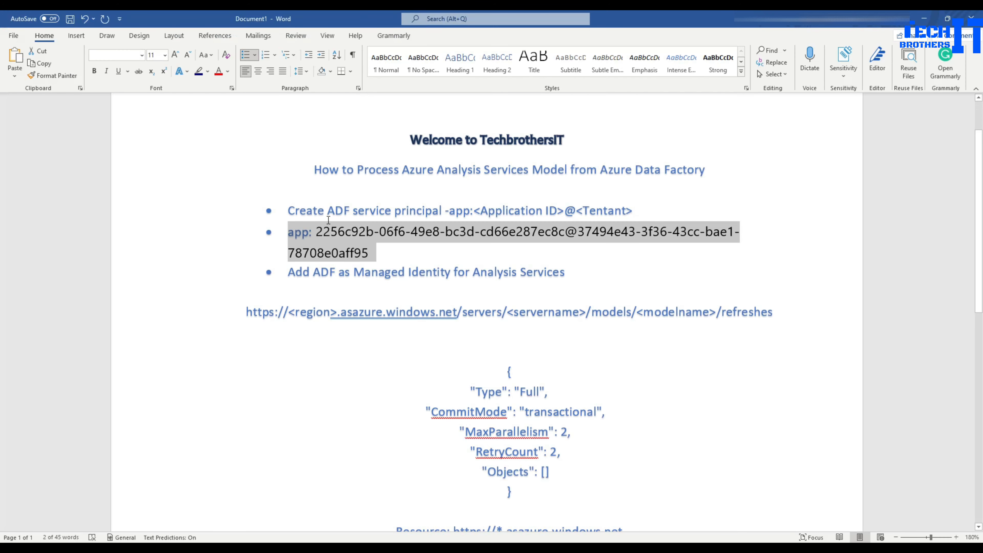
pyautogui.click(423, 237)
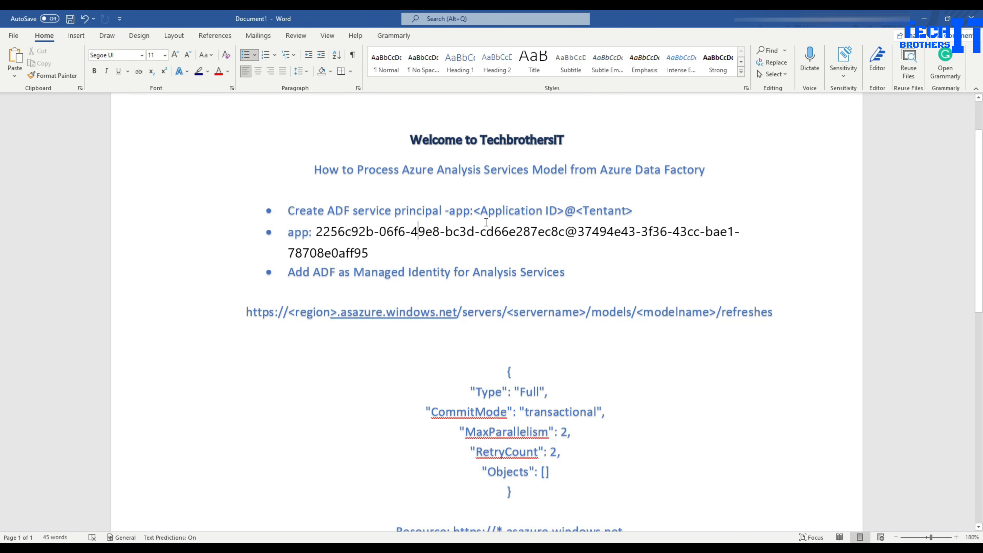
pyautogui.moveTo(474, 213); pyautogui.dragTo(450, 213)
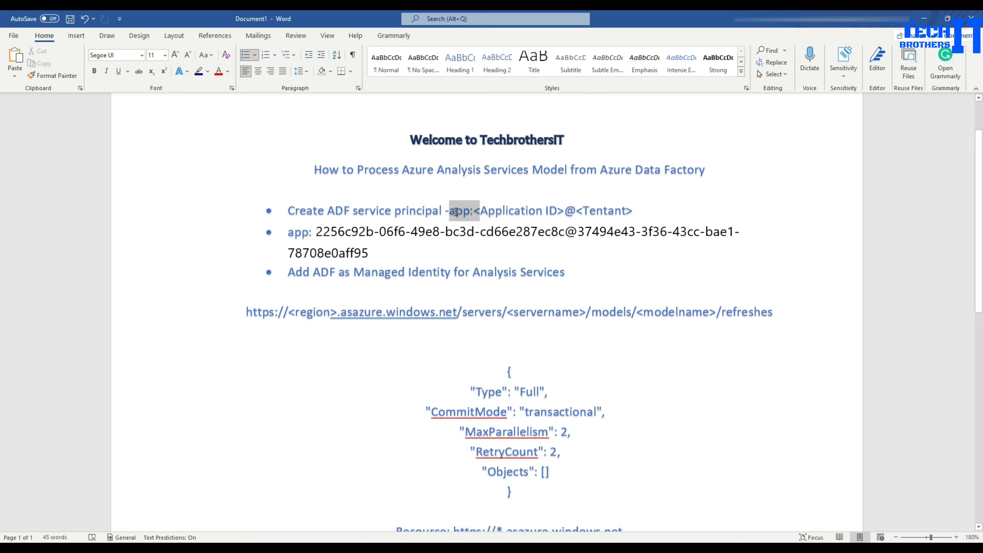
pyautogui.click(479, 211)
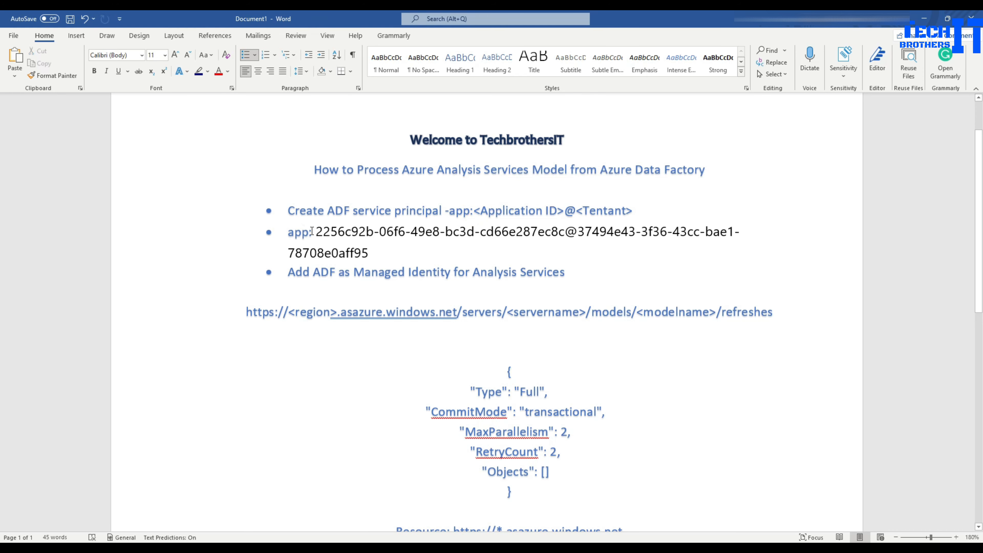
pyautogui.moveTo(312, 231); pyautogui.dragTo(290, 235)
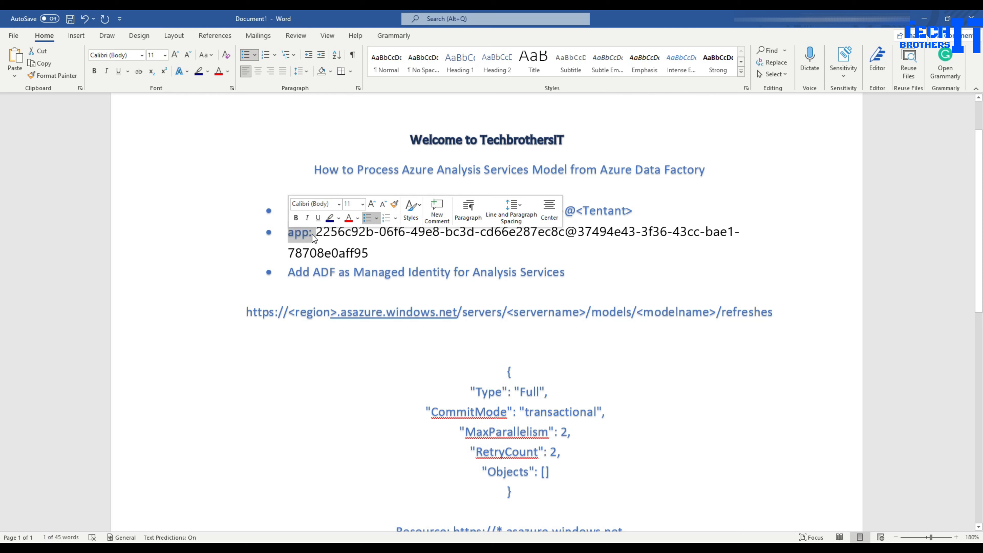
pyautogui.click(328, 235)
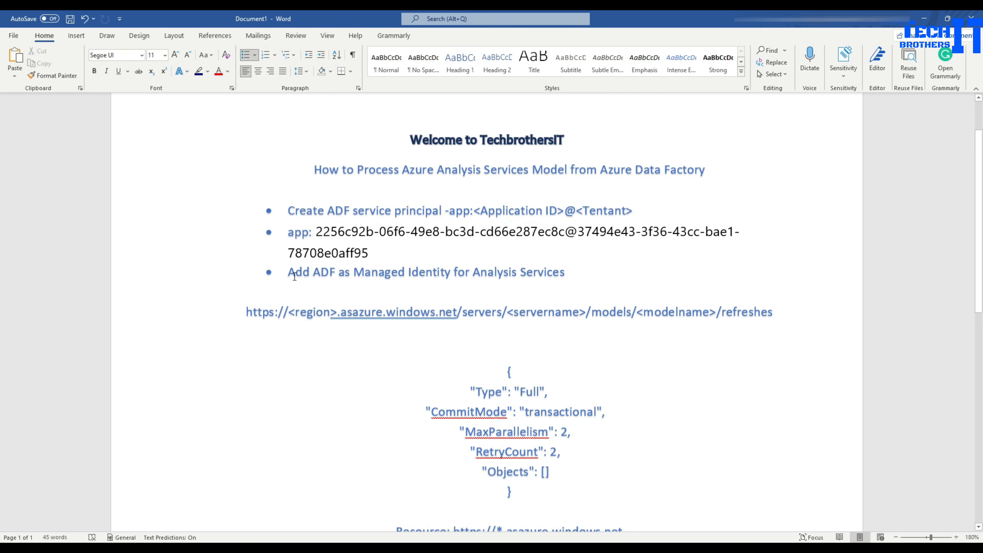
pyautogui.moveTo(288, 274); pyautogui.dragTo(567, 274)
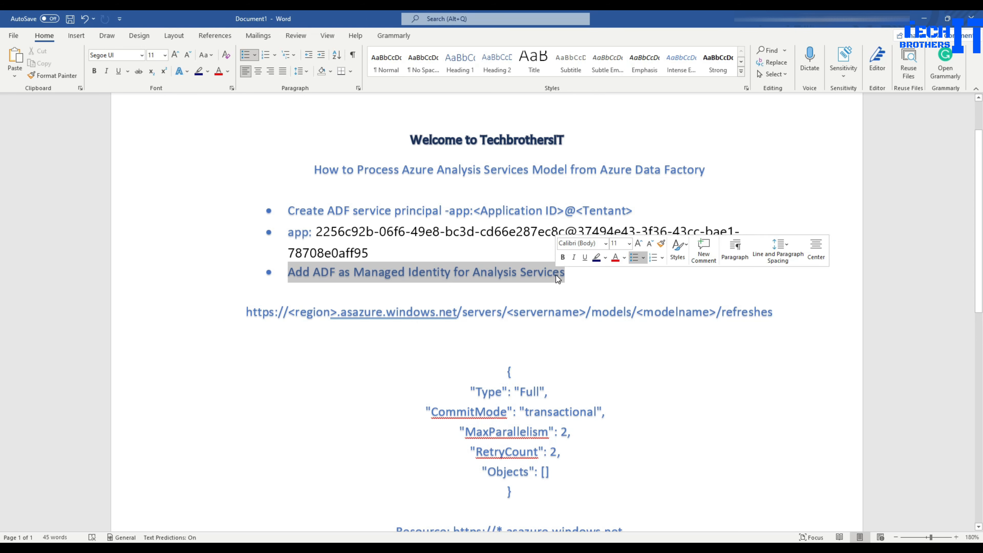
pyautogui.scroll(-2, 405, 275)
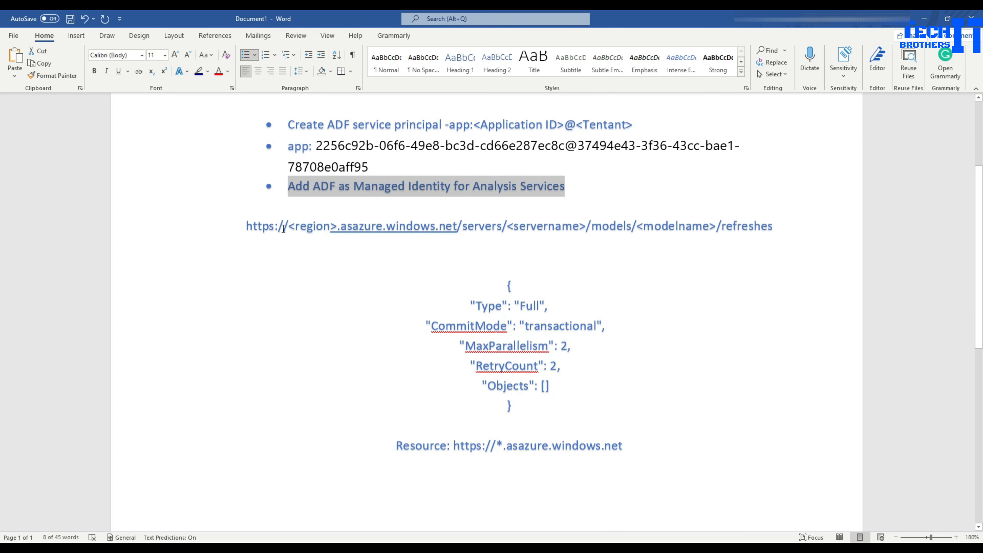
pyautogui.moveTo(247, 225); pyautogui.dragTo(758, 225)
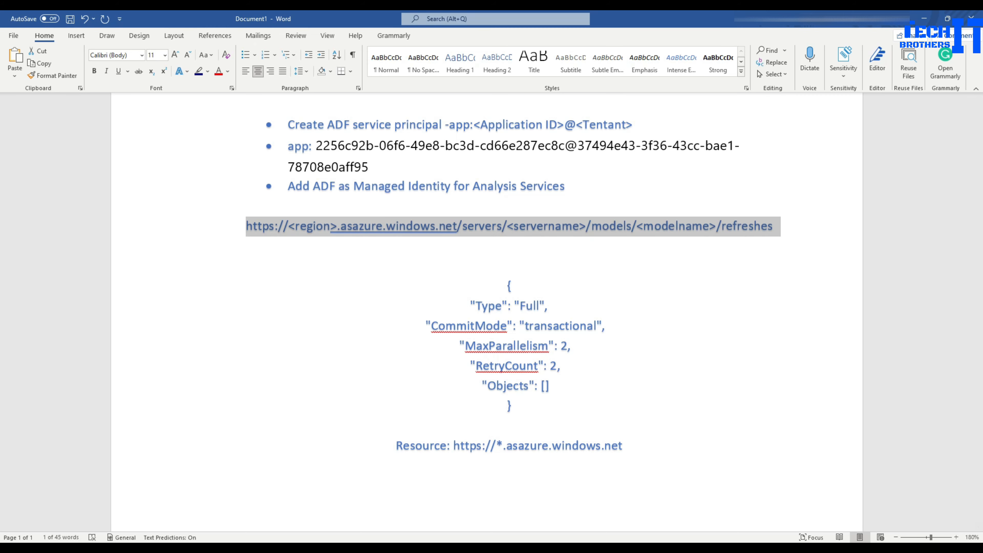
# Switch to the Azure portal, launch Azure Data Factory Studio from the Techbrothers-ADF overview and open its authoring workspace
pyautogui.click(588, 533)
pyautogui.click(273, 19)
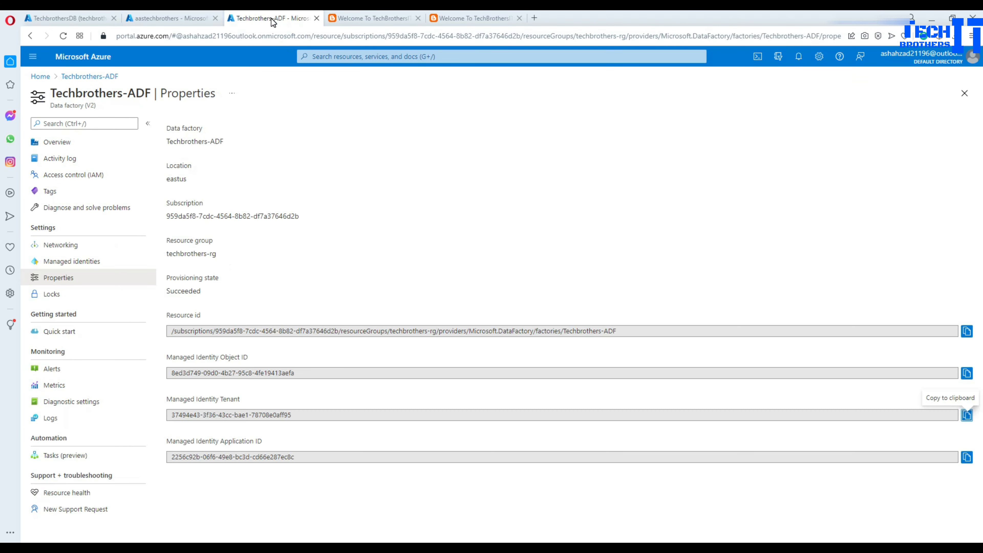
pyautogui.click(84, 76)
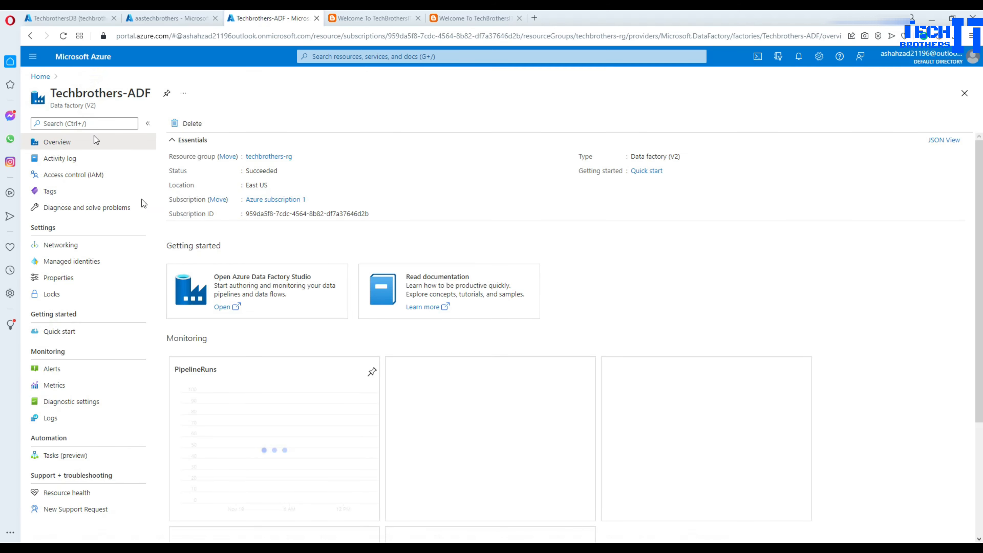
pyautogui.click(247, 286)
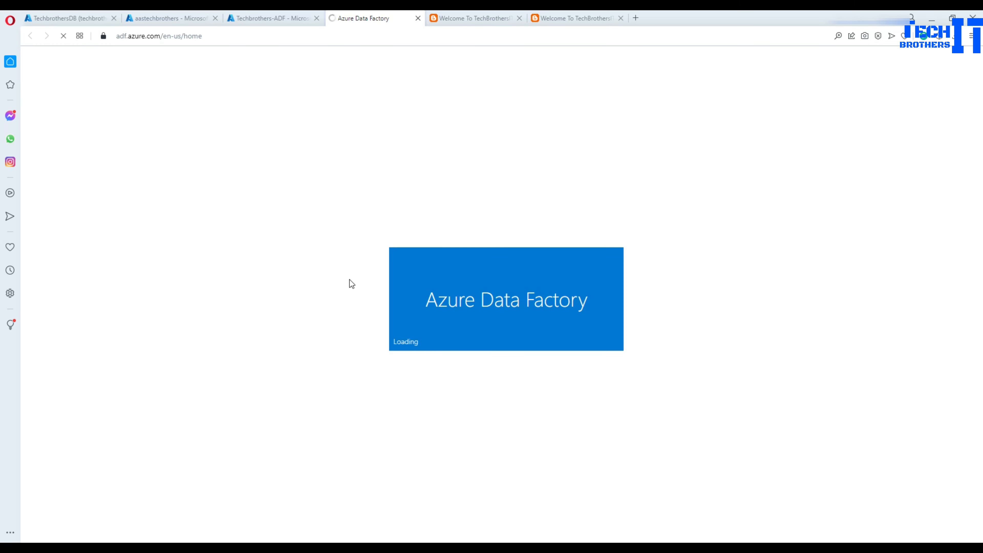
pyautogui.click(36, 129)
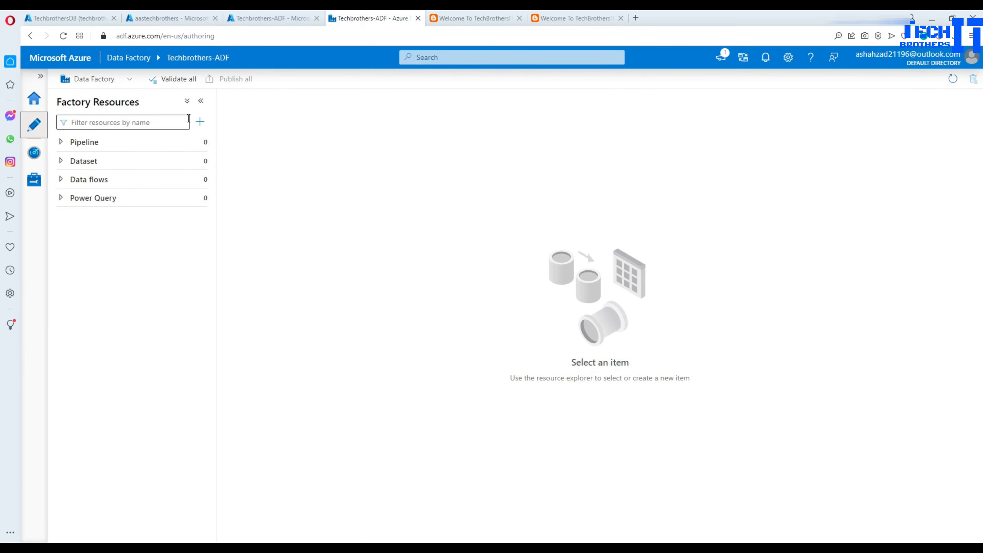
# Create a new pipeline, add a Web activity to its canvas and open the activity's settings
pyautogui.click(200, 122)
pyautogui.click(234, 139)
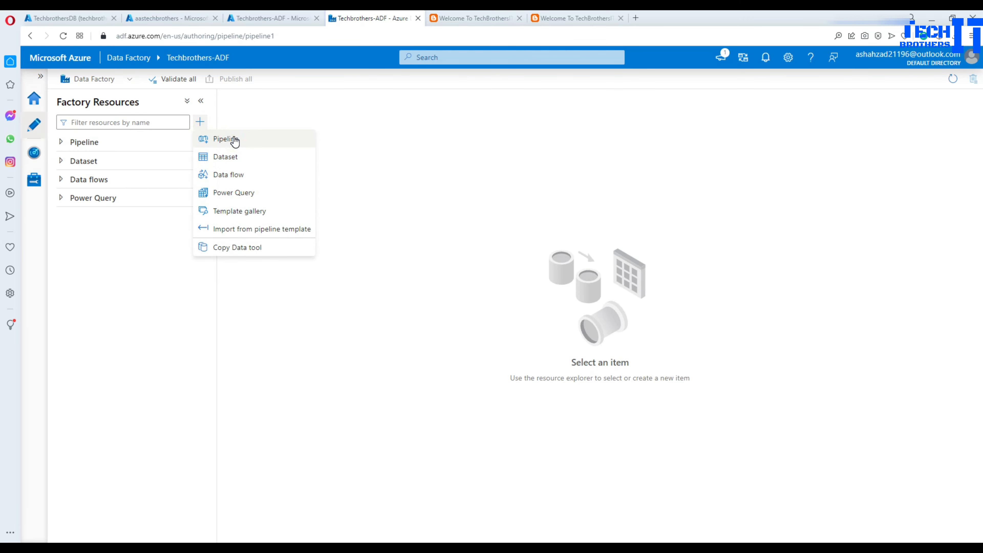
pyautogui.click(266, 138)
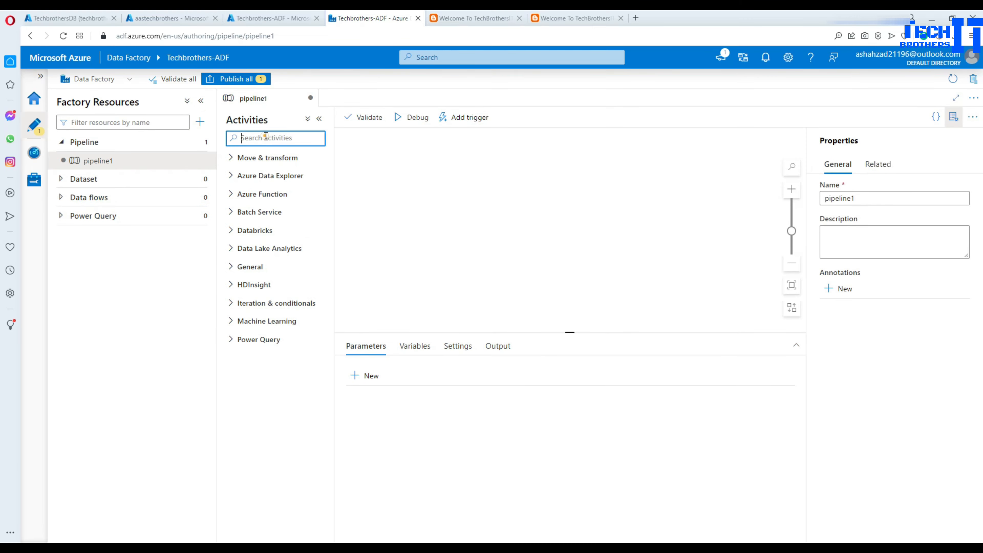
pyautogui.write('web')
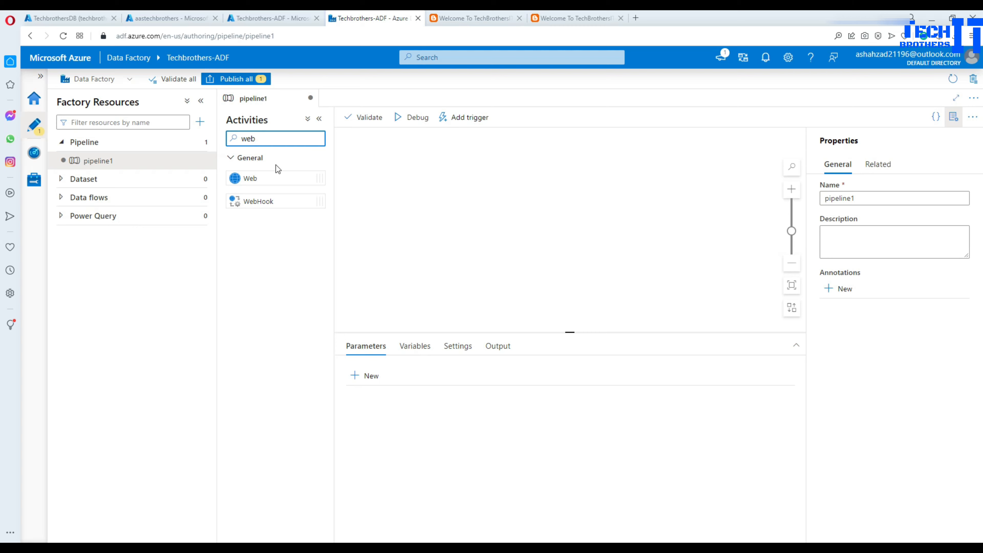
pyautogui.moveTo(279, 178); pyautogui.dragTo(434, 181)
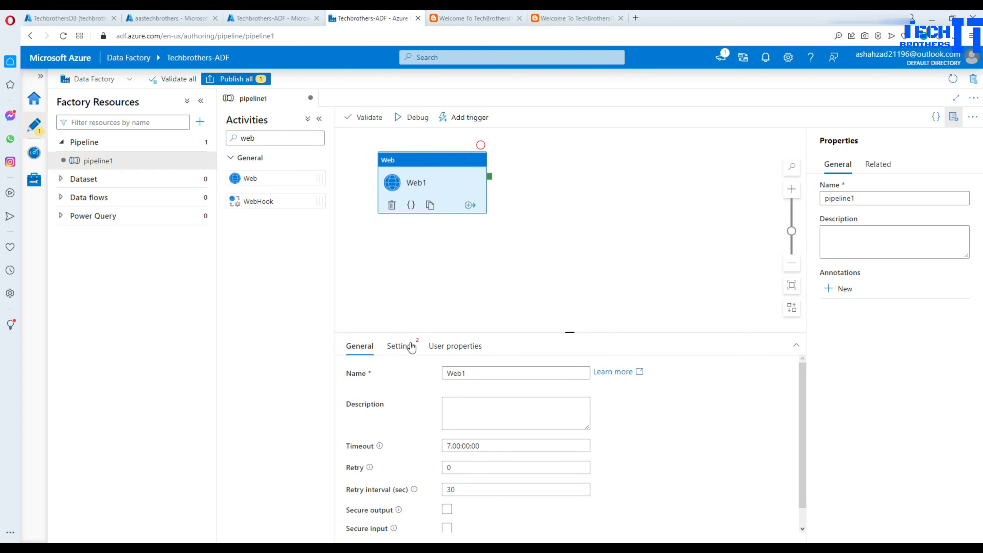
pyautogui.click(405, 348)
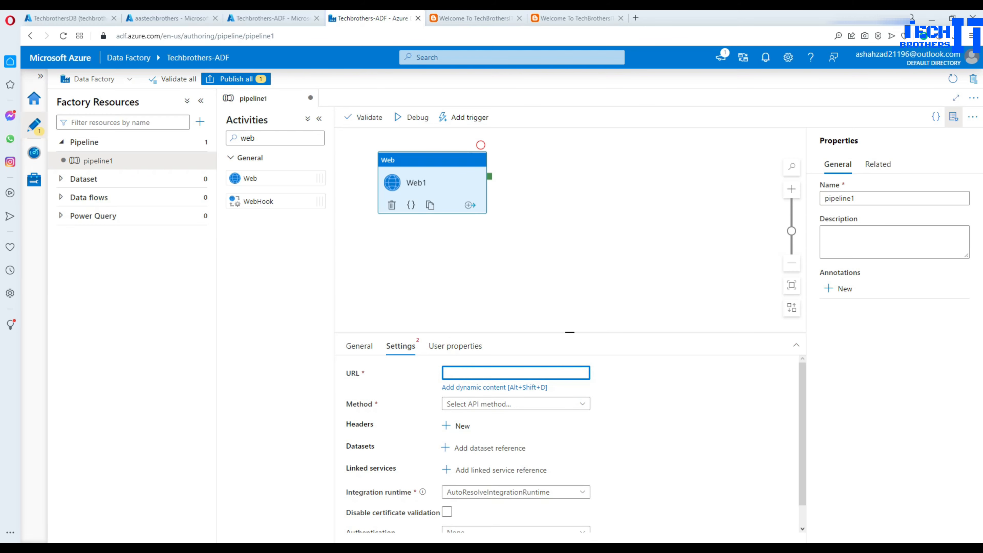
# Copy the model refreshes URL template from the Word notes and paste it below the app line in Notepad++
pyautogui.hotkey('alt', 'Tab')
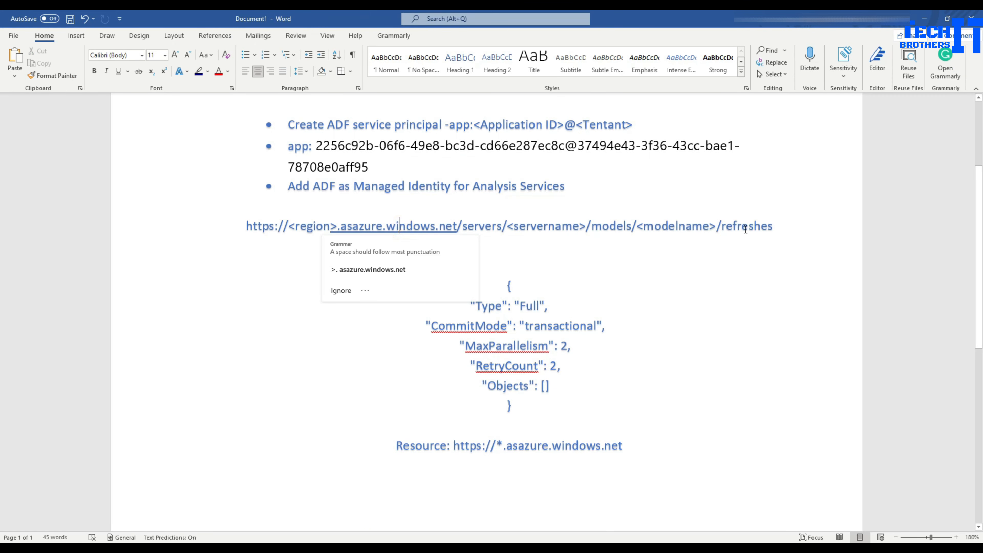
pyautogui.click(263, 222)
pyautogui.tripleClick(267, 226)
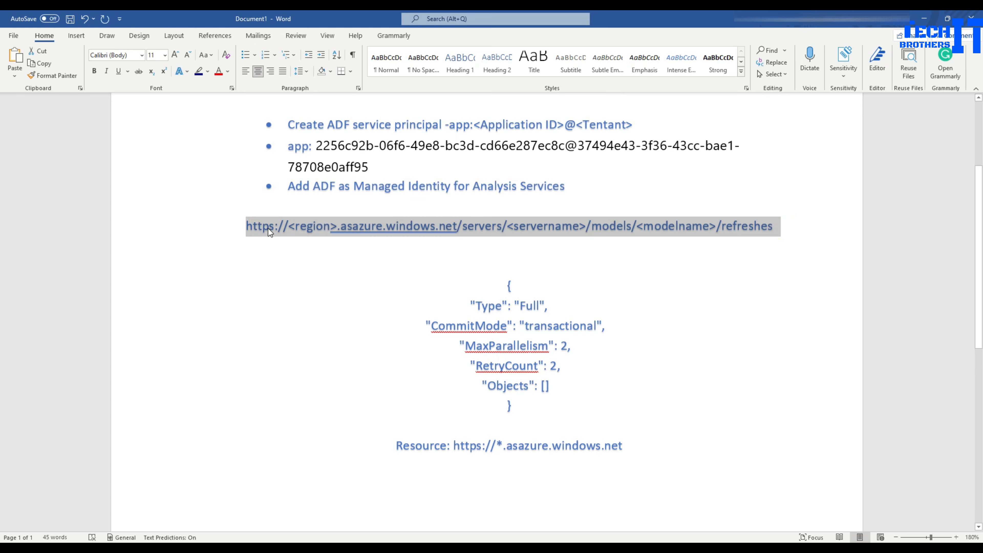
pyautogui.rightClick(268, 228)
pyautogui.click(302, 252)
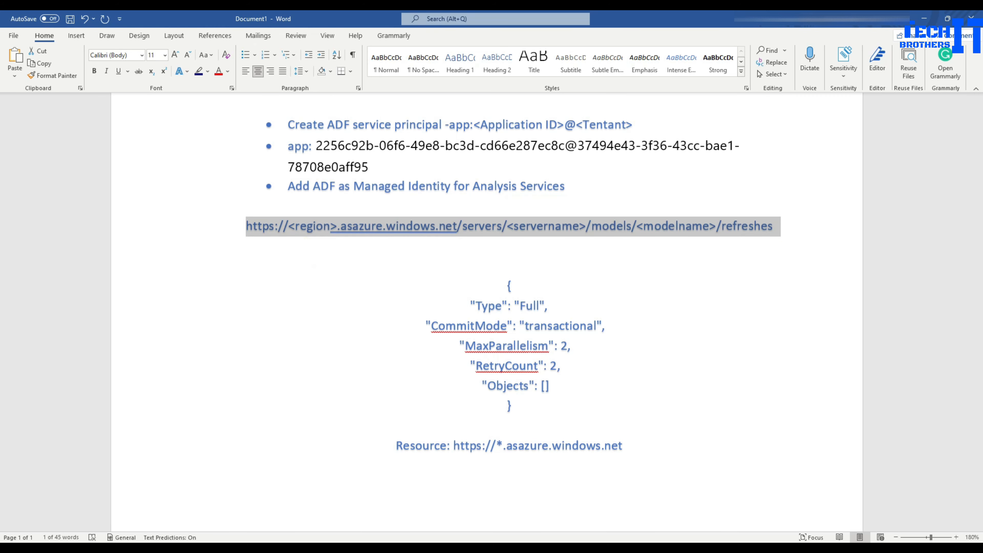
pyautogui.hotkey('alt', 'Tab')
pyautogui.click(612, 152)
pyautogui.press('Return')
pyautogui.press('Return')
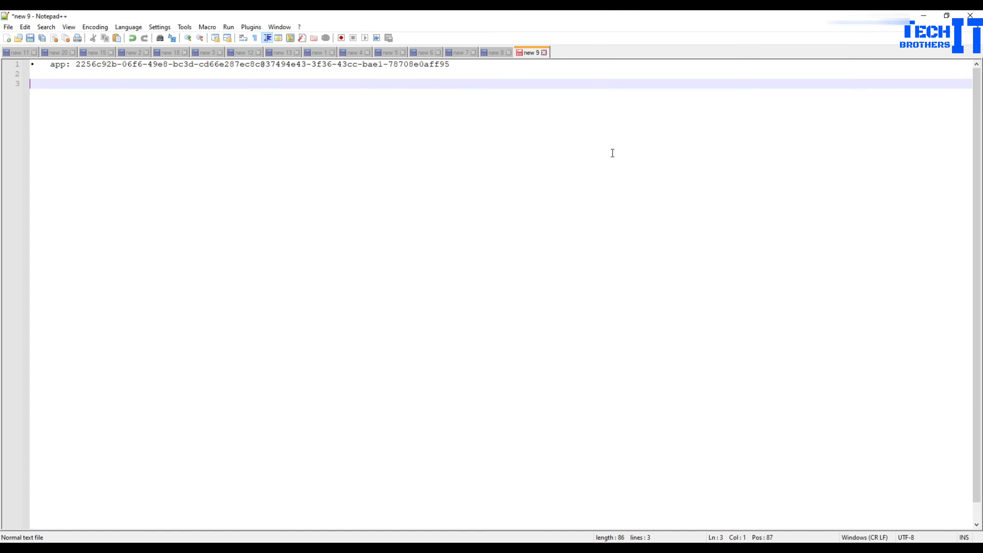
pyautogui.hotkey('ctrl', 'v')
pyautogui.scroll(2, 307, 262)
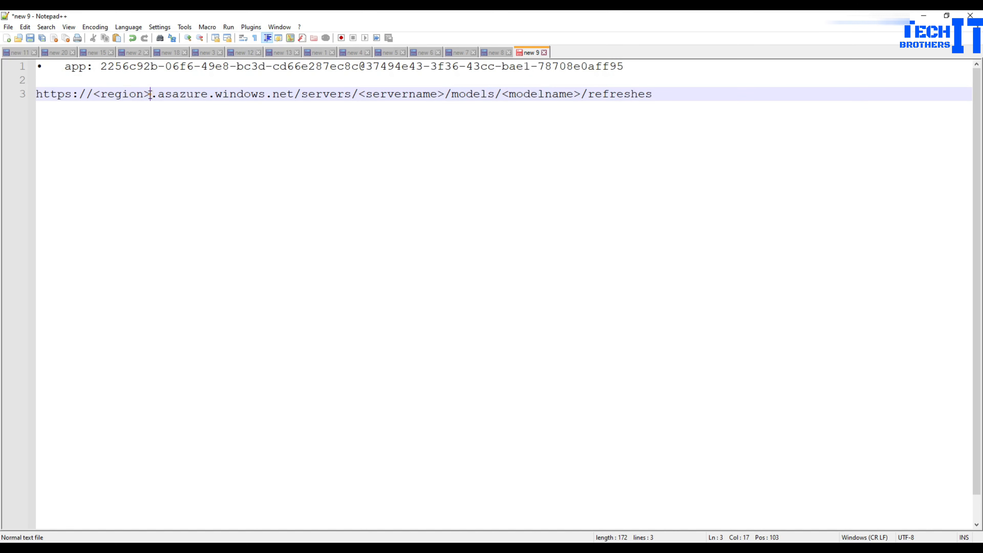
# Replace the <region> placeholder in the URL with eastus, and check the aastechbrothers location on its Azure portal overview
pyautogui.moveTo(150, 94); pyautogui.dragTo(97, 99)
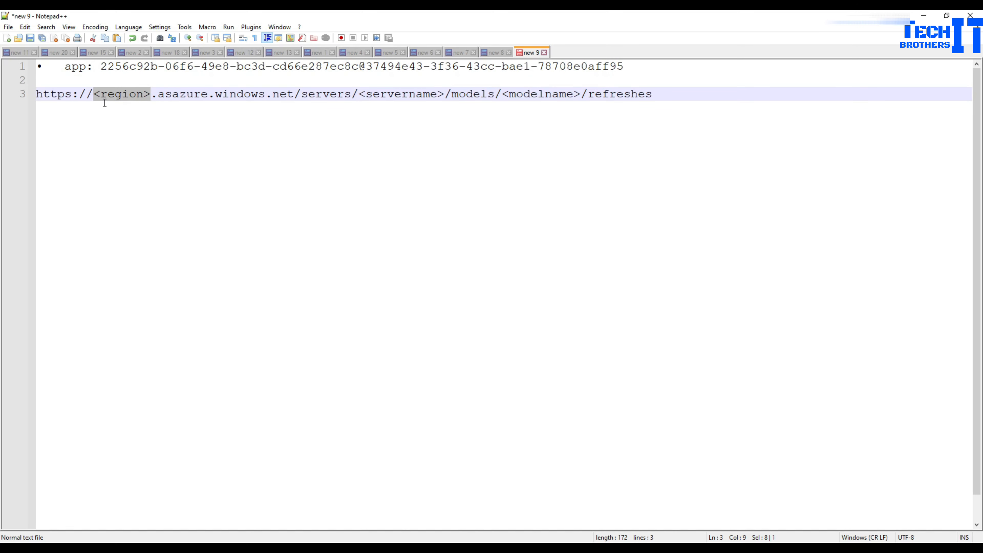
pyautogui.write('eastus')
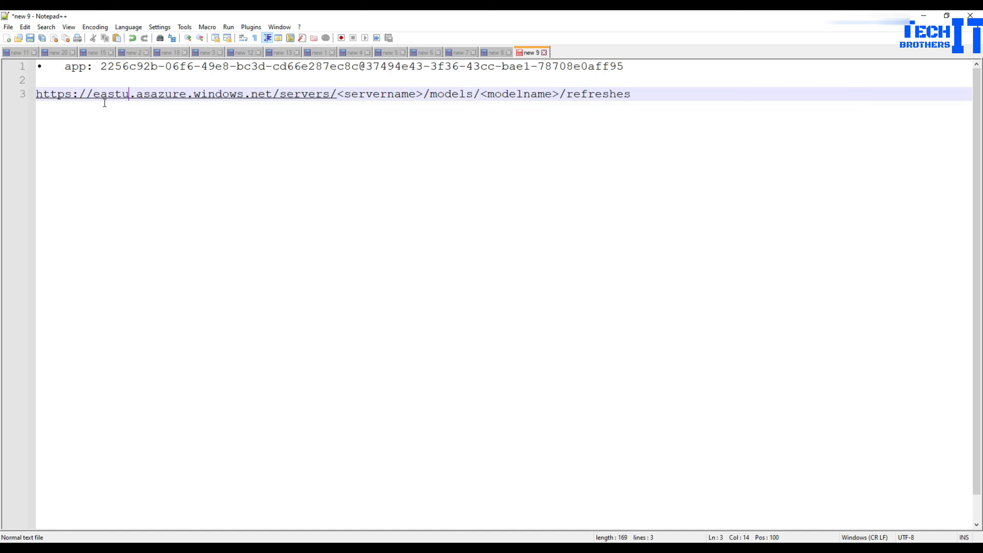
pyautogui.hotkey('alt', 'Tab')
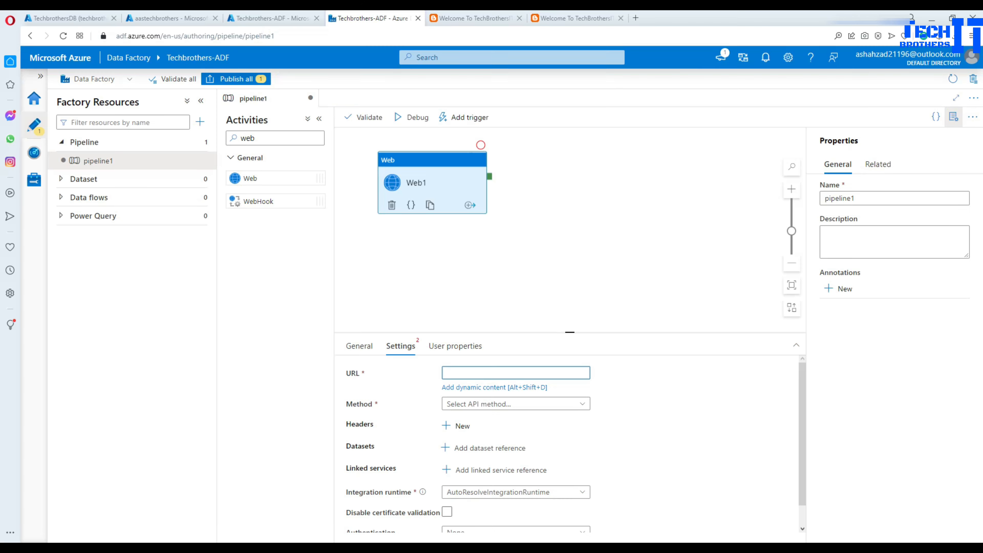
pyautogui.click(182, 18)
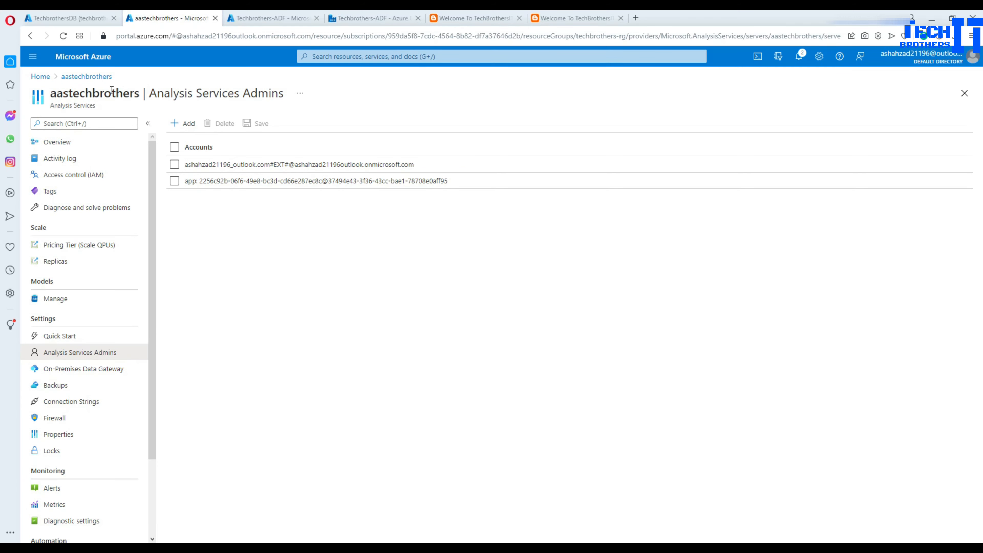
pyautogui.click(87, 76)
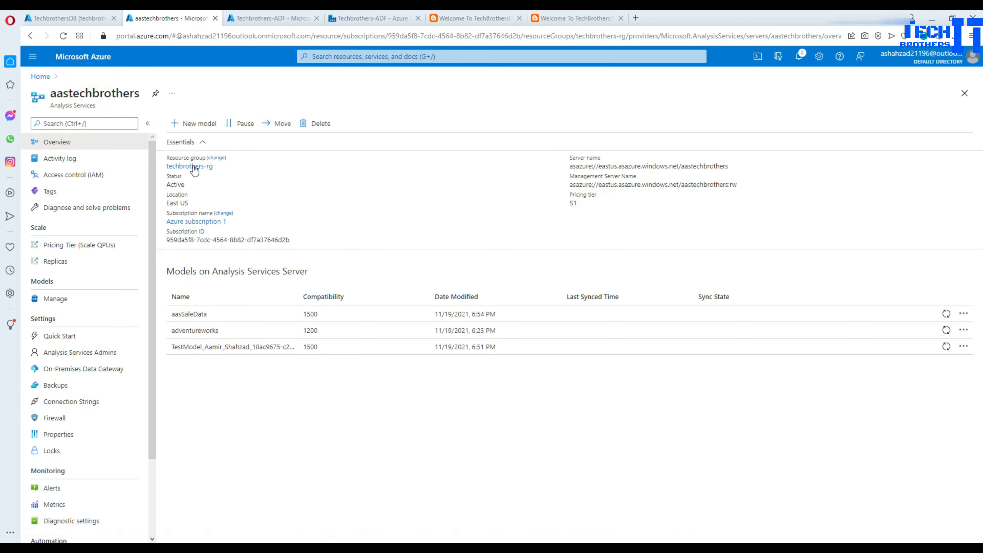
pyautogui.moveTo(188, 203); pyautogui.dragTo(170, 203)
# Copy the full server name from the aastechbrothers overview and paste it a few lines below the URL in Notepad++
pyautogui.tripleClick(731, 165)
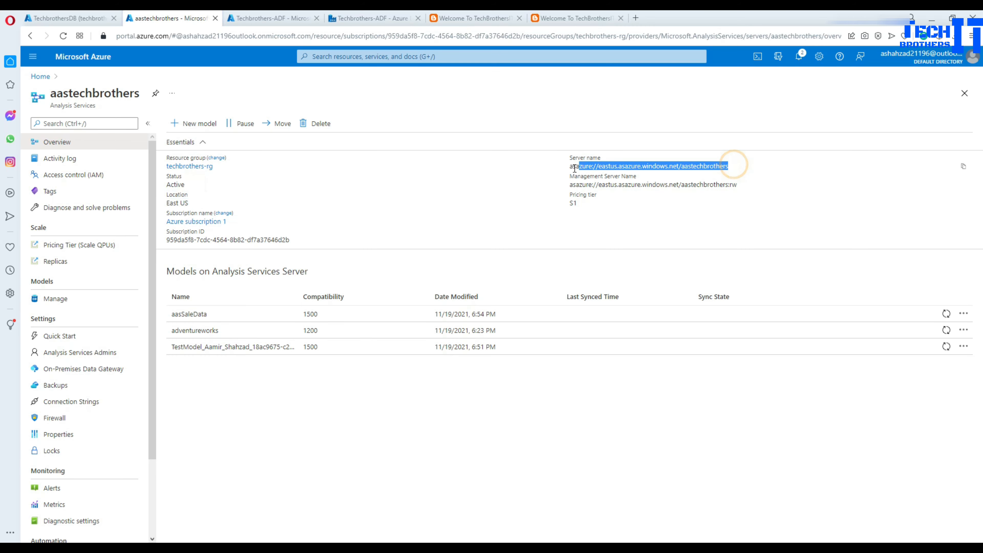
pyautogui.rightClick(575, 169)
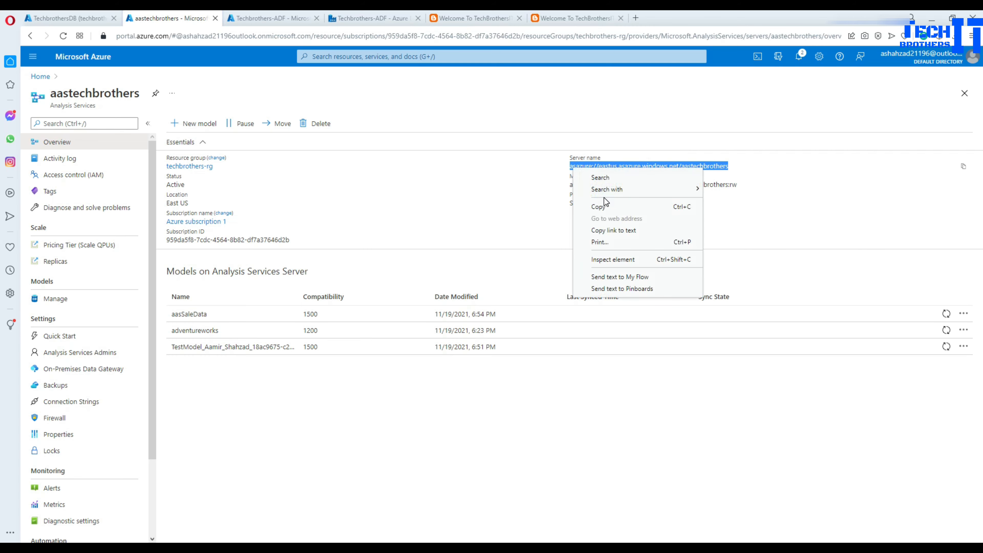
pyautogui.click(599, 207)
pyautogui.hotkey('alt', 'Tab')
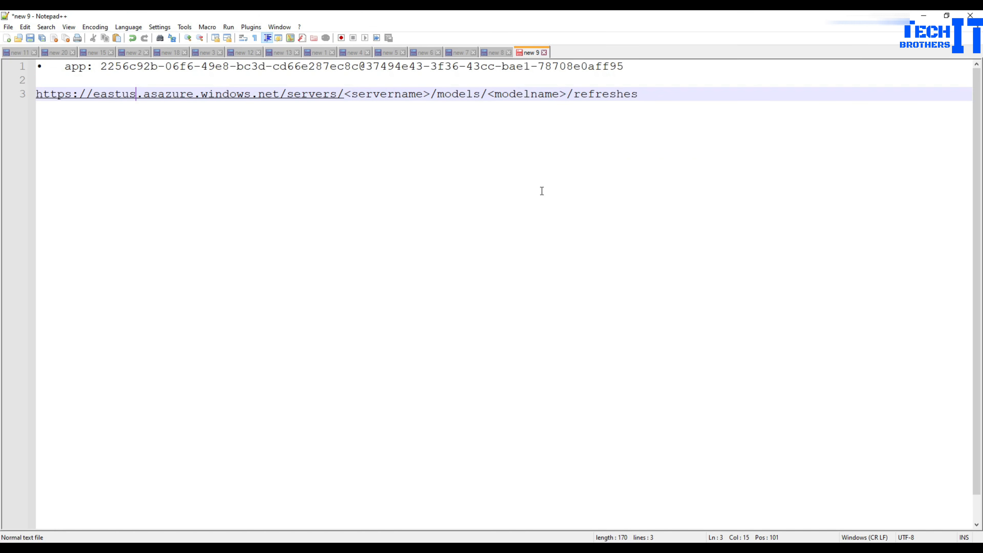
pyautogui.click(651, 100)
pyautogui.press('Return')
pyautogui.press('Return')
pyautogui.press('Return')
pyautogui.hotkey('ctrl', 'v')
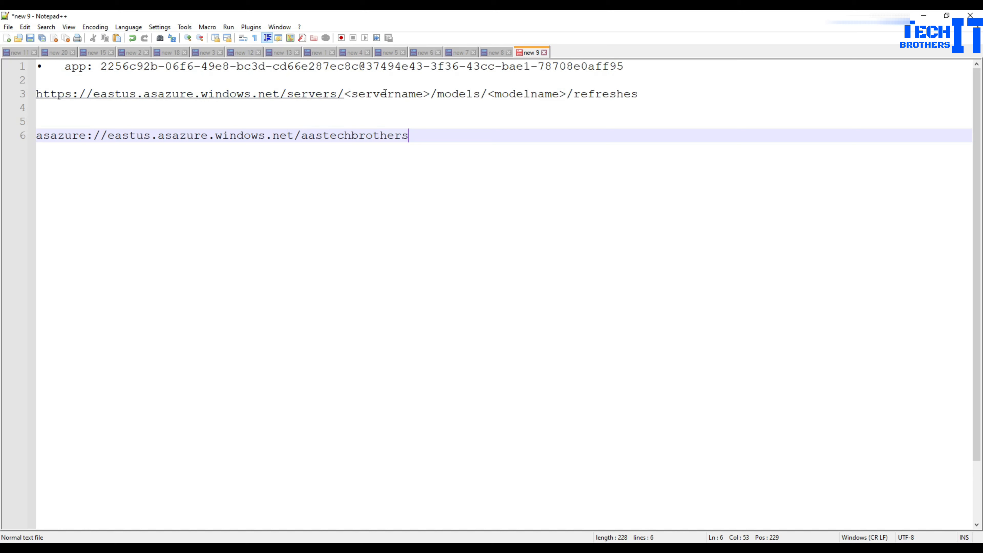
# Replace the <servername> placeholder in the URL with aastechbrothers, copied from the end of the pasted server address
pyautogui.moveTo(430, 93); pyautogui.dragTo(344, 90)
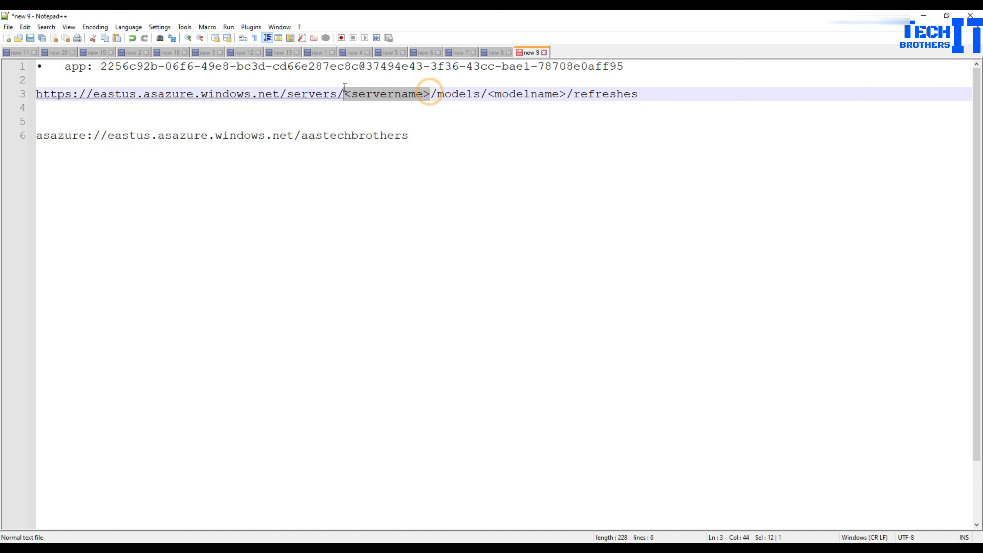
pyautogui.click(344, 136)
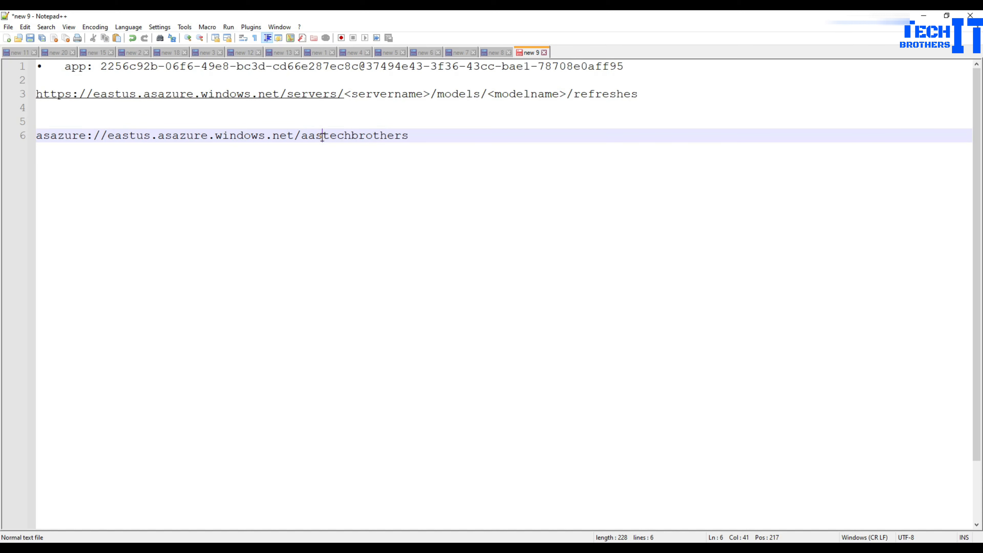
pyautogui.moveTo(408, 136); pyautogui.dragTo(309, 136)
pyautogui.rightClick(313, 137)
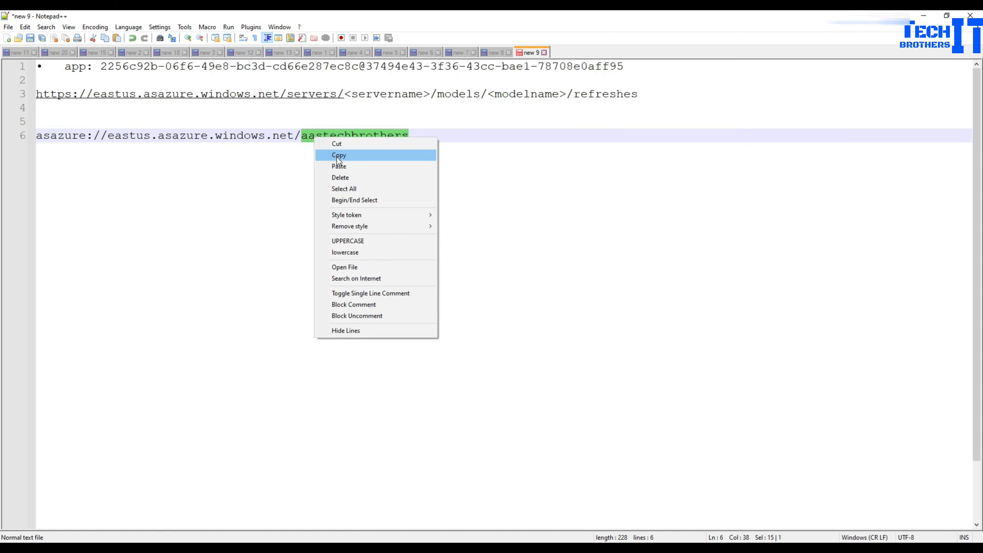
pyautogui.click(338, 157)
pyautogui.doubleClick(393, 94)
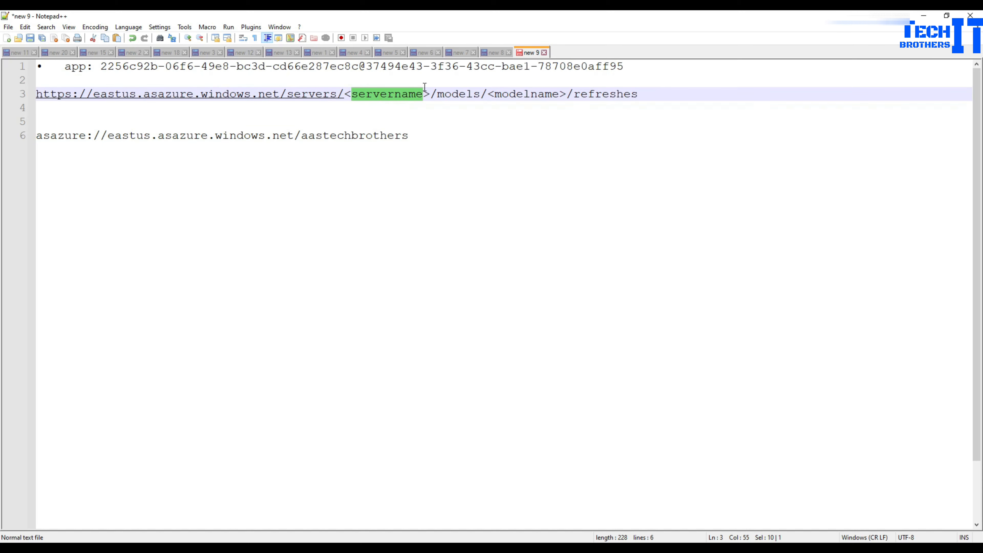
pyautogui.moveTo(430, 95); pyautogui.dragTo(351, 94)
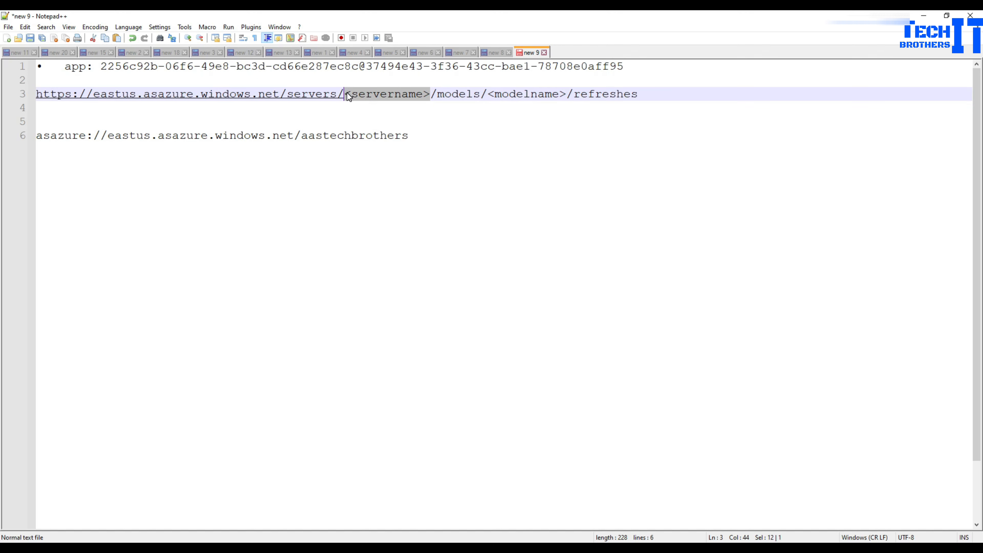
pyautogui.hotkey('ctrl', 'v')
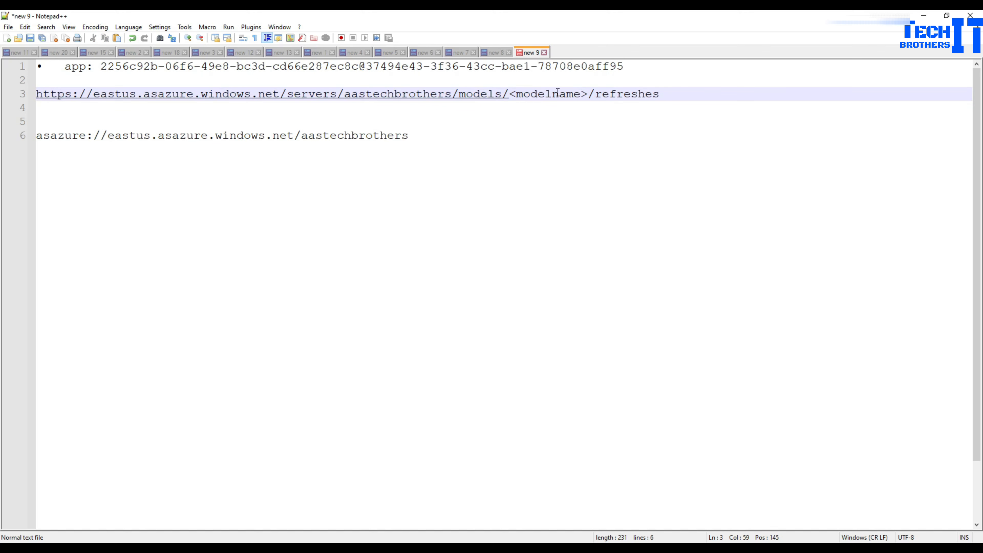
# Switch to SQL Server Management Studio and try to copy the aasSaleData database name for the URL's <modelname> placeholder
pyautogui.moveTo(588, 94); pyautogui.dragTo(517, 95)
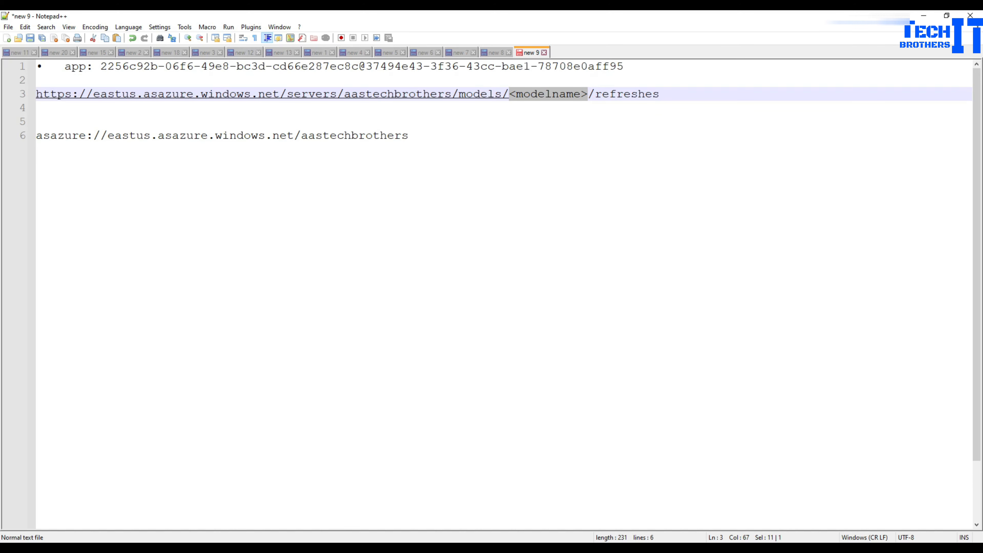
pyautogui.moveTo(290, 510)
pyautogui.click(430, 509)
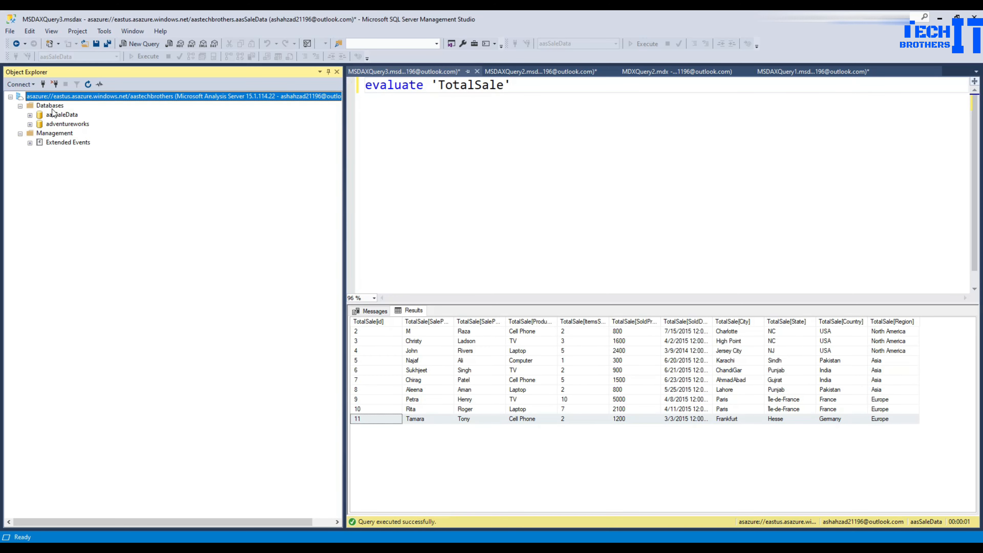
pyautogui.click(65, 115)
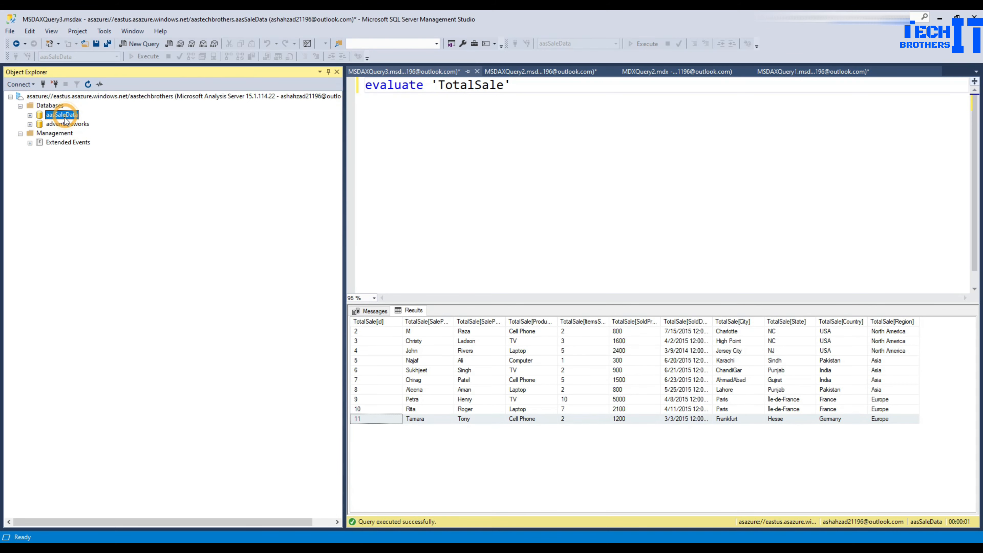
pyautogui.click(68, 116)
pyautogui.rightClick(69, 113)
pyautogui.click(92, 142)
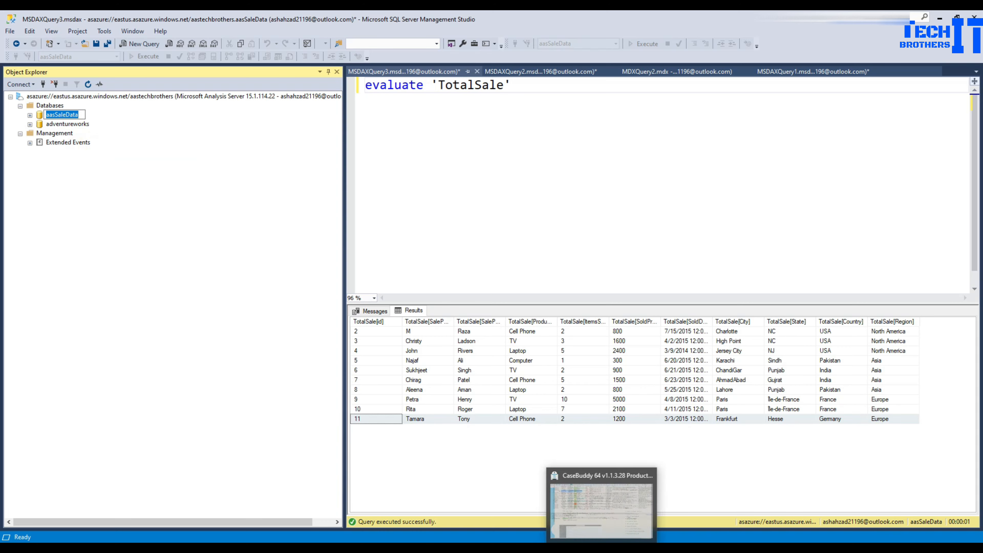
# Copy the model name aasSaleData from the server's model management page in the Azure portal and replace <modelname> with it in the Notepad++ URL
pyautogui.click(602, 544)
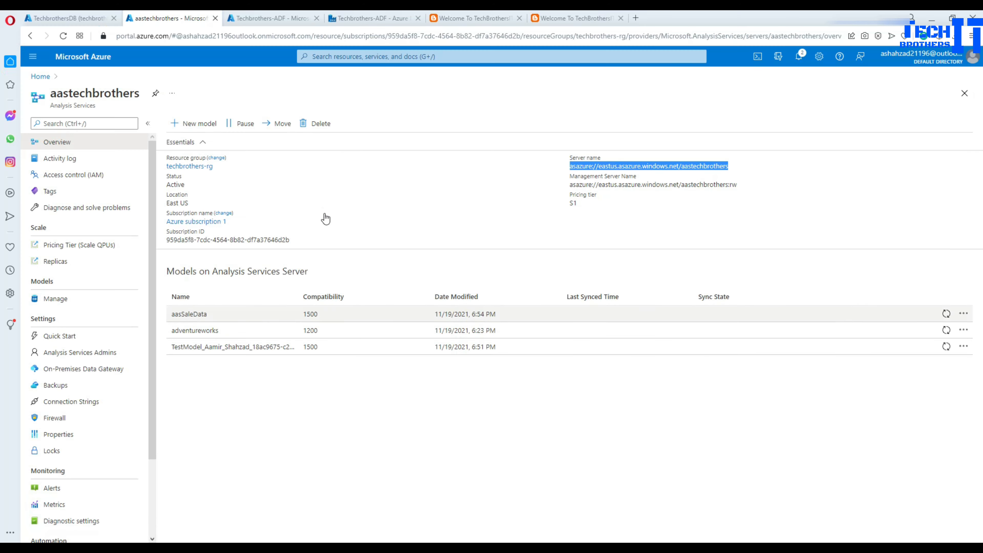
pyautogui.click(57, 302)
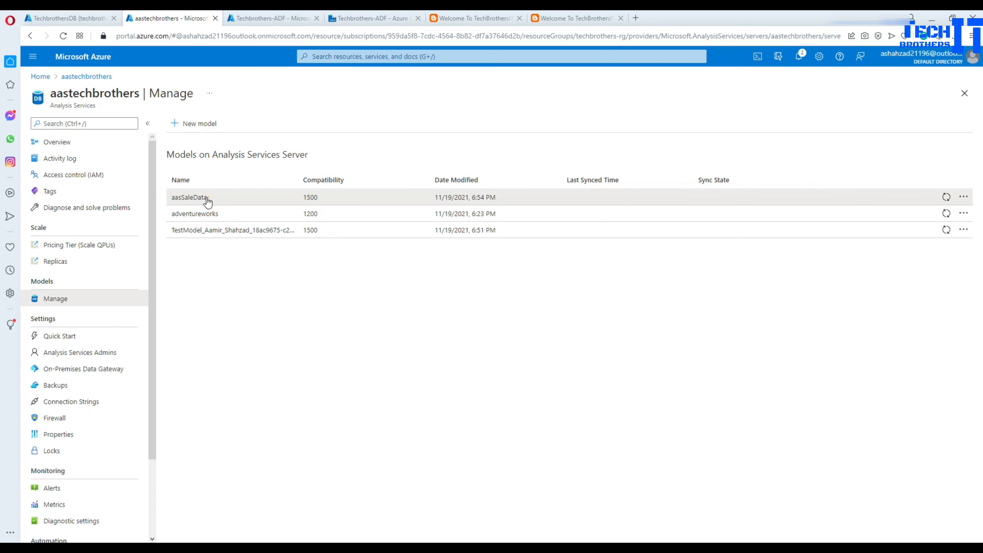
pyautogui.moveTo(205, 201); pyautogui.dragTo(172, 202)
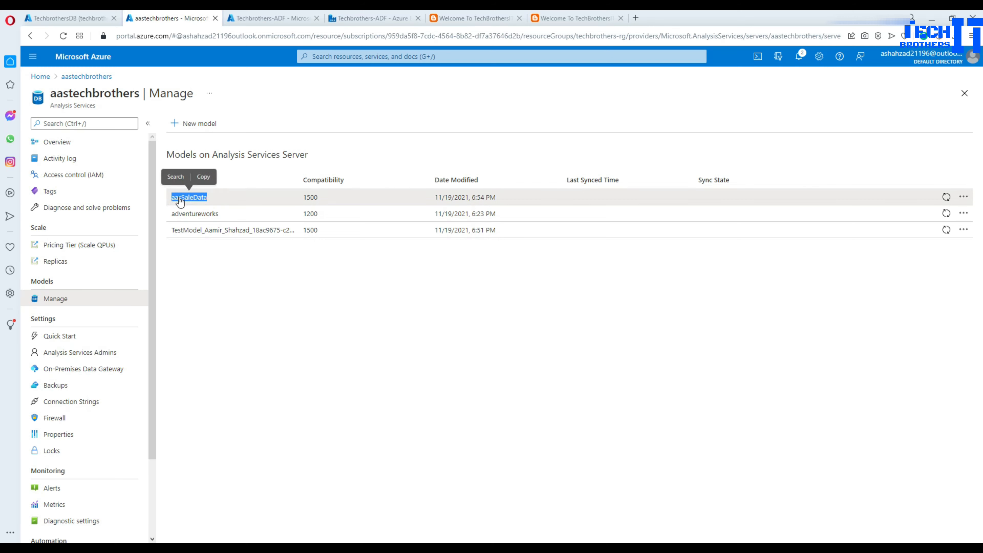
pyautogui.rightClick(179, 199)
pyautogui.click(214, 234)
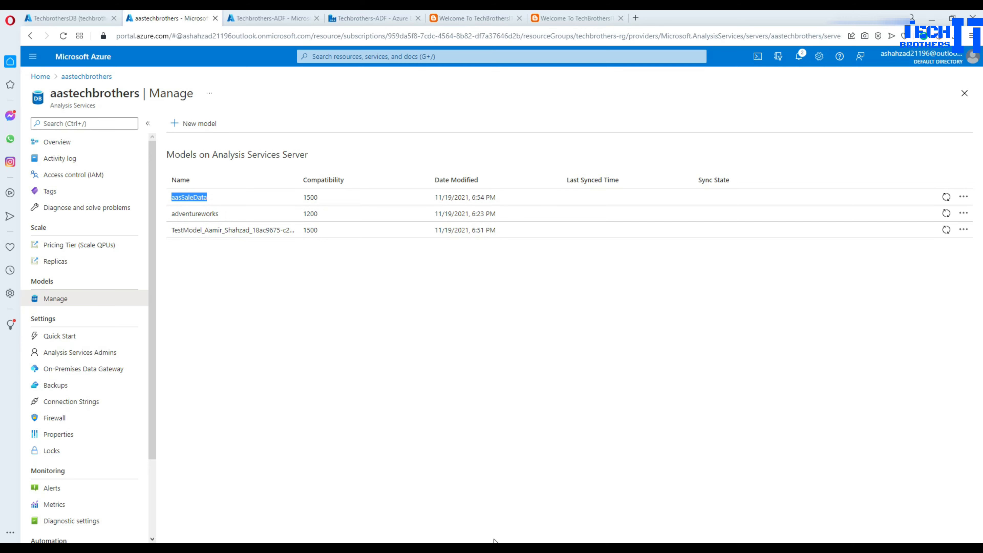
pyautogui.click(690, 547)
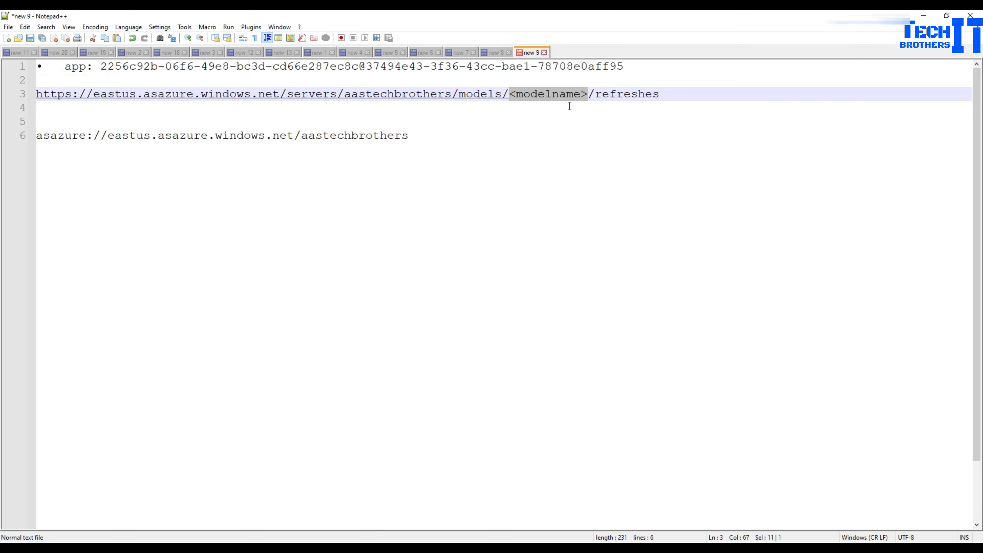
pyautogui.click(588, 108)
pyautogui.moveTo(588, 94); pyautogui.dragTo(512, 95)
pyautogui.hotkey('ctrl', 'v')
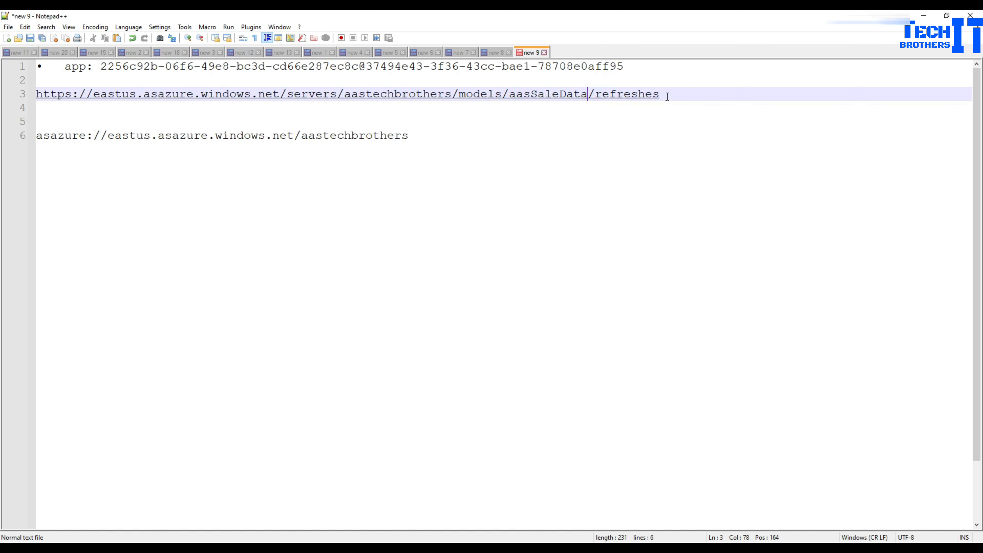
# Copy the completed aasSaleData refreshes URL from Notepad++ and paste it as the Web1 activity's URL in Azure Data Factory
pyautogui.moveTo(665, 95); pyautogui.dragTo(596, 94)
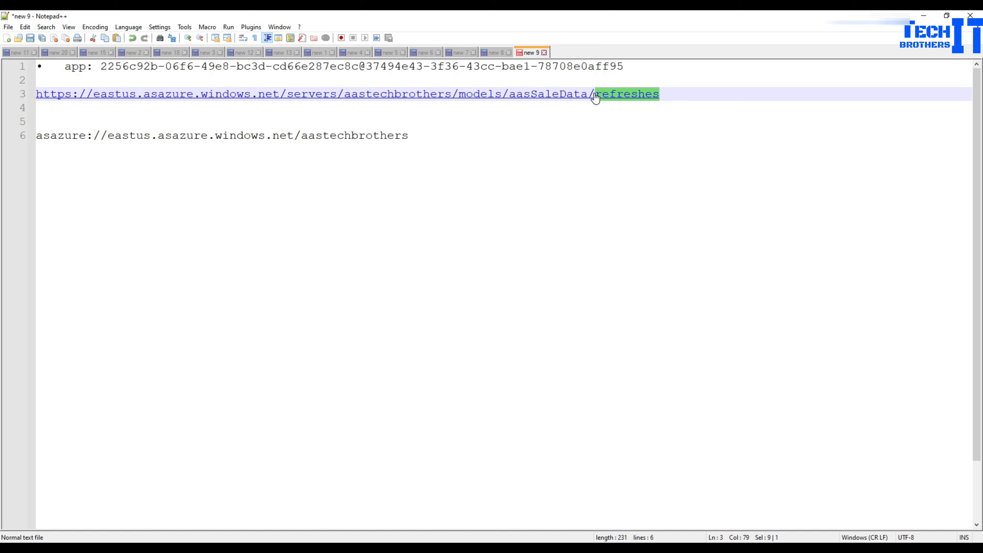
pyautogui.moveTo(659, 96); pyautogui.dragTo(38, 94)
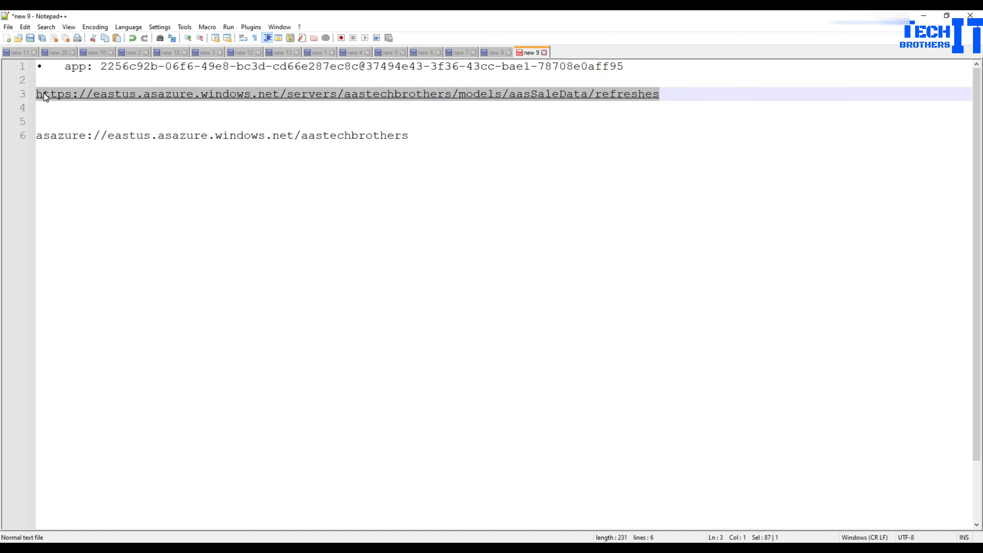
pyautogui.rightClick(46, 97)
pyautogui.click(70, 112)
pyautogui.hotkey('alt', 'Tab')
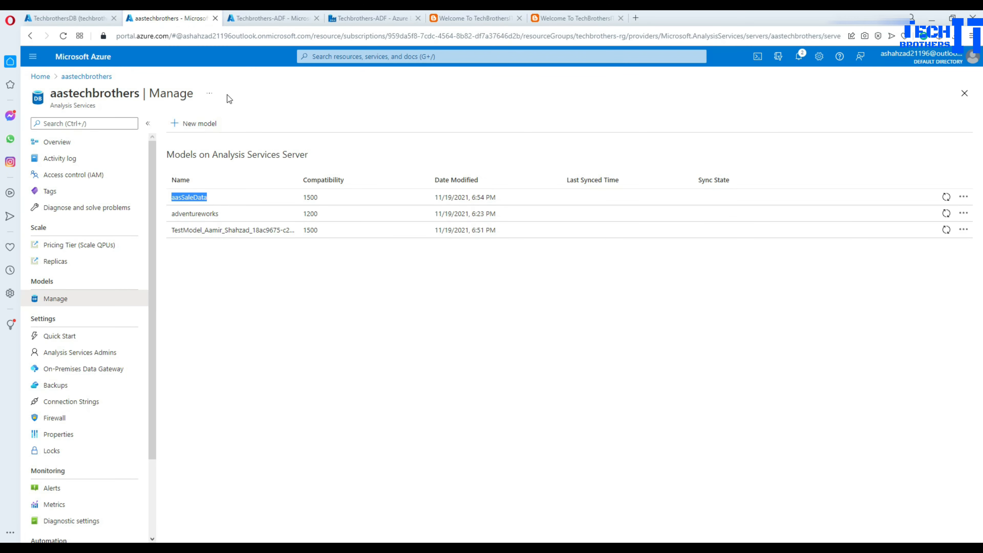
pyautogui.click(267, 20)
pyautogui.hotkey('ctrl', 'Tab')
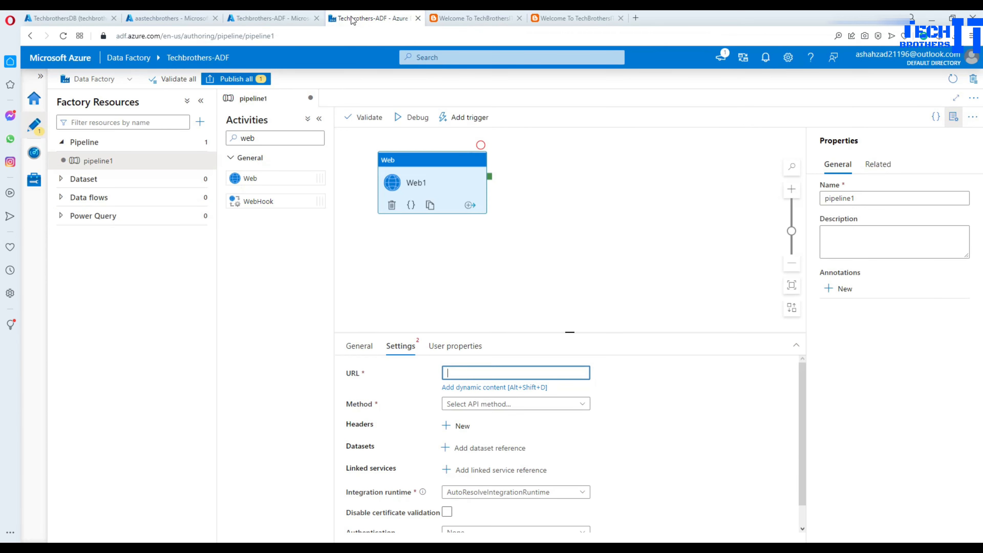
pyautogui.click(461, 373)
pyautogui.hotkey('ctrl', 'v')
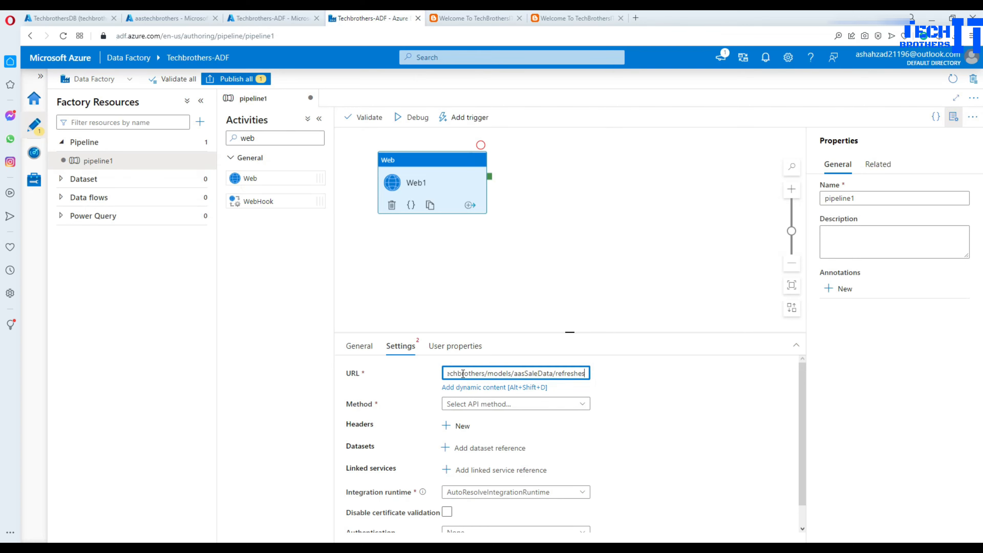
# Set the Web1 activity's request method to POST
pyautogui.click(481, 407)
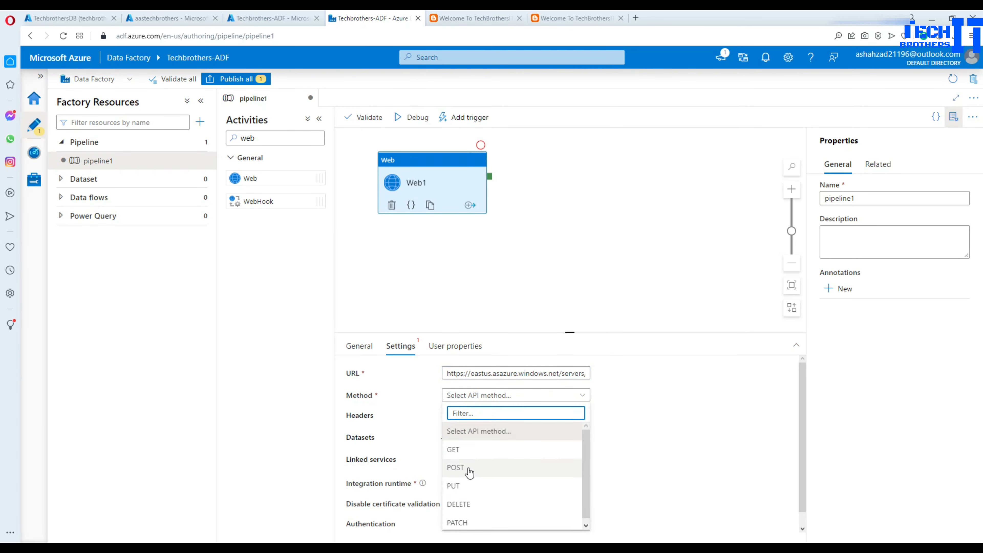
pyautogui.click(456, 467)
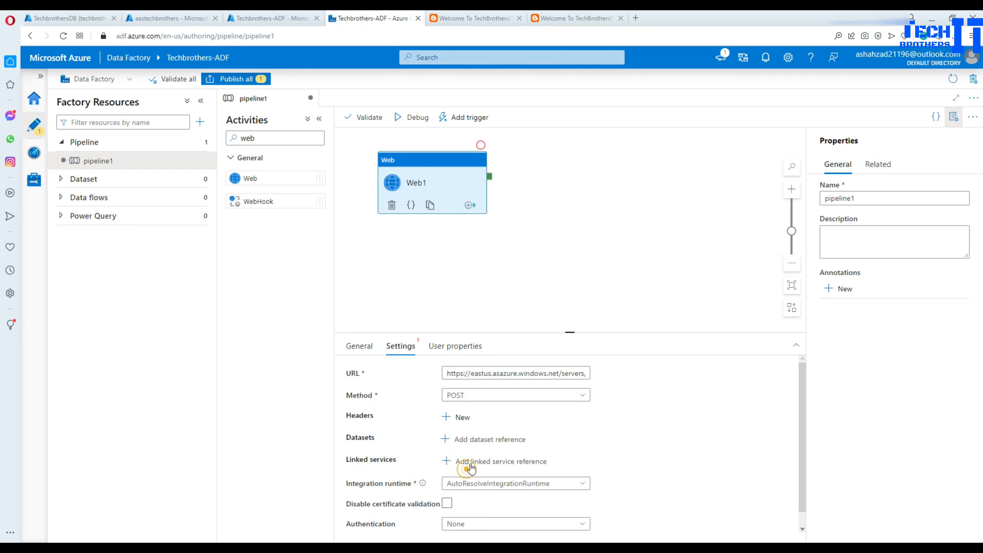
pyautogui.moveTo(531, 331); pyautogui.dragTo(531, 250)
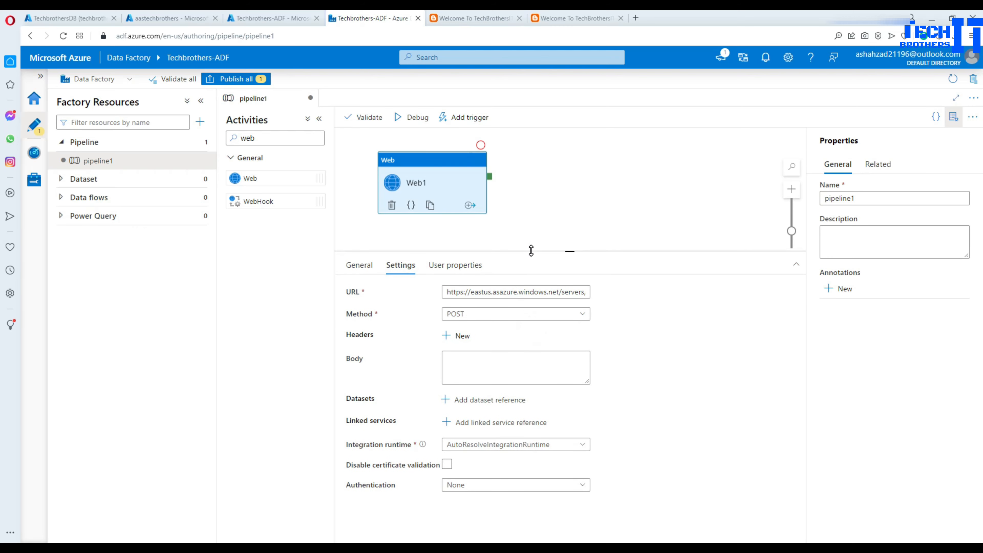
# Copy the JSON block from "Type": "Full" to "Objects": [], braces included, from the Word notes into the Web1 activity's body in Data Factory
pyautogui.click(460, 366)
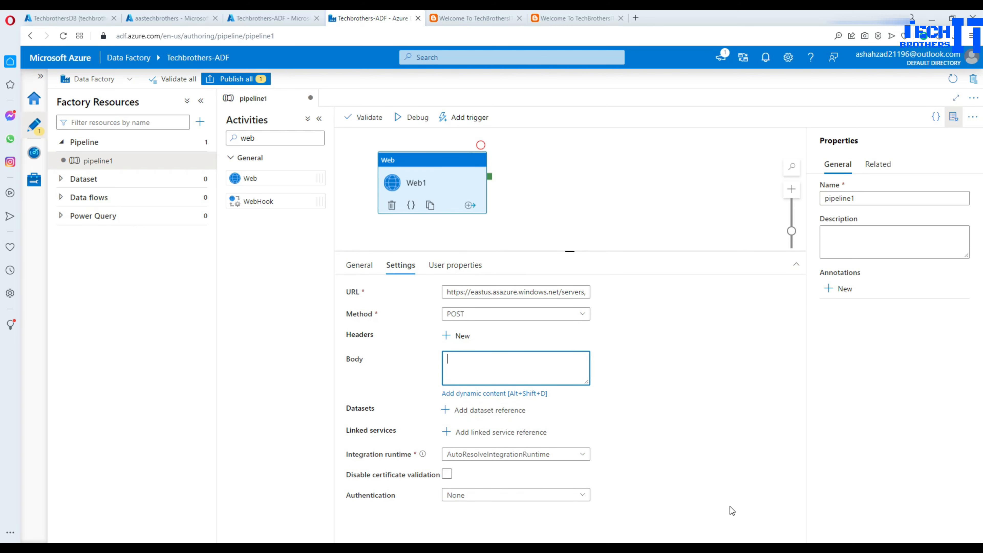
pyautogui.hotkey('alt', 'Tab')
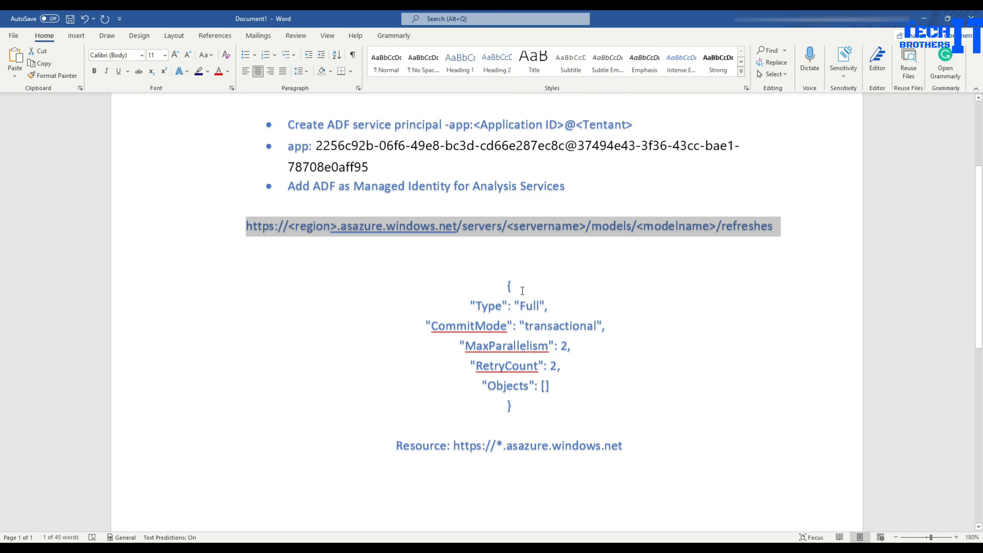
pyautogui.moveTo(509, 283); pyautogui.dragTo(534, 403)
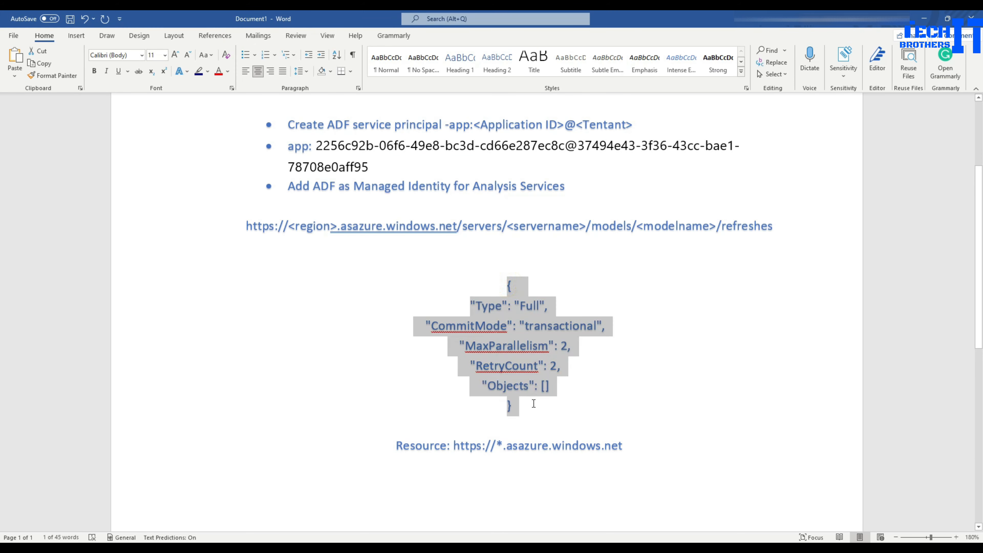
pyautogui.rightClick(531, 334)
pyautogui.click(568, 357)
pyautogui.hotkey('alt', 'Tab')
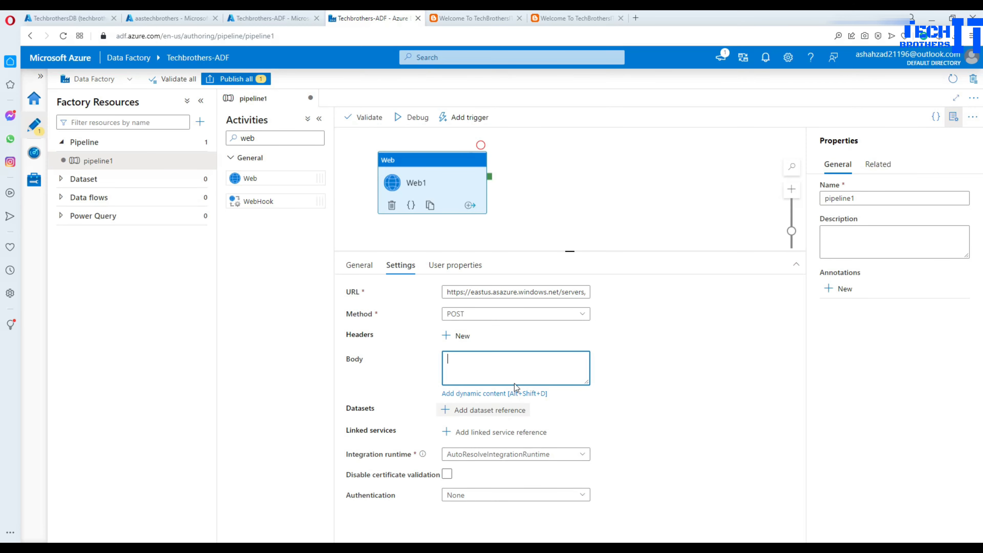
pyautogui.click(490, 366)
pyautogui.hotkey('ctrl', 'v')
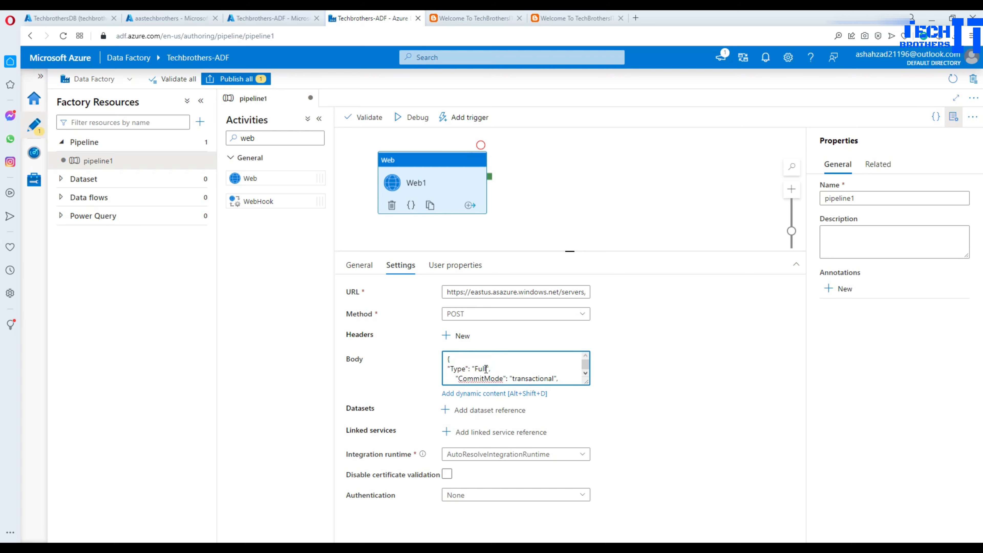
pyautogui.moveTo(586, 382); pyautogui.dragTo(673, 440)
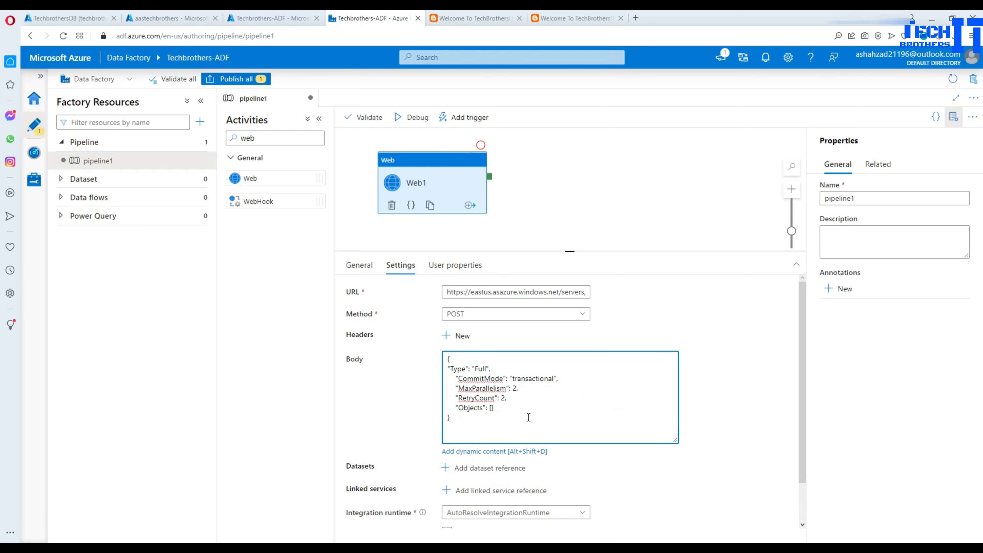
# Set the Web1 activity's authentication to Managed Identity
pyautogui.scroll(-1, 529, 417)
pyautogui.click(551, 467)
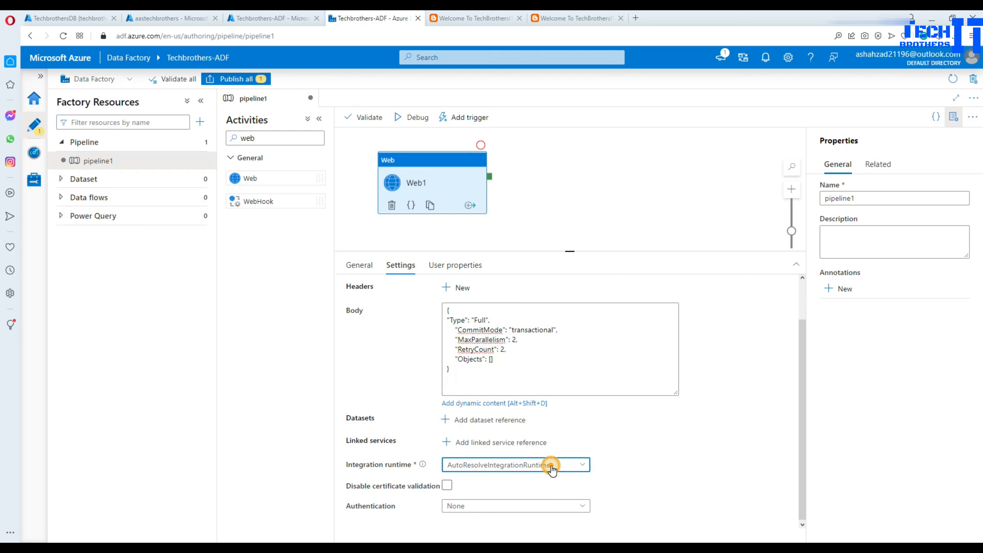
pyautogui.scroll(1, 659, 460)
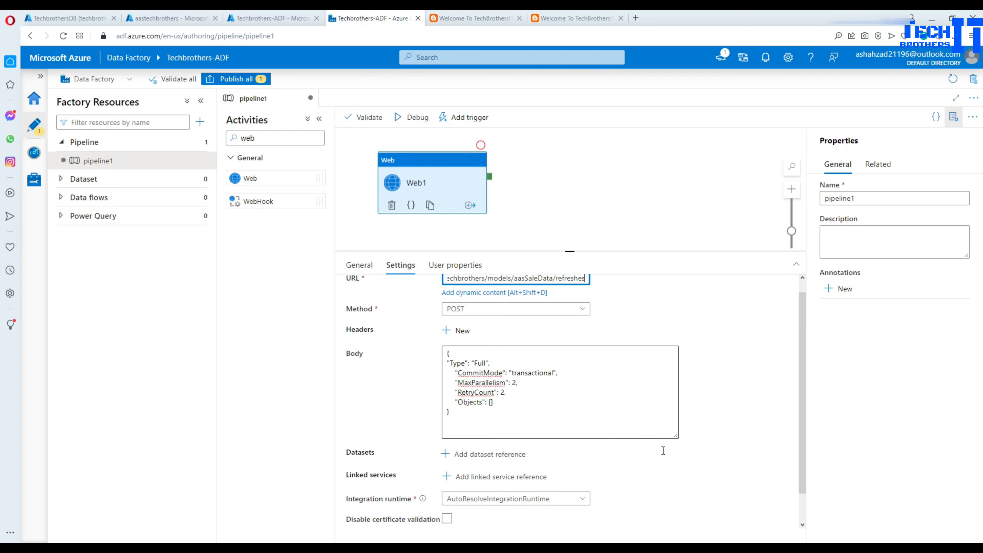
pyautogui.scroll(-1, 663, 451)
pyautogui.click(517, 505)
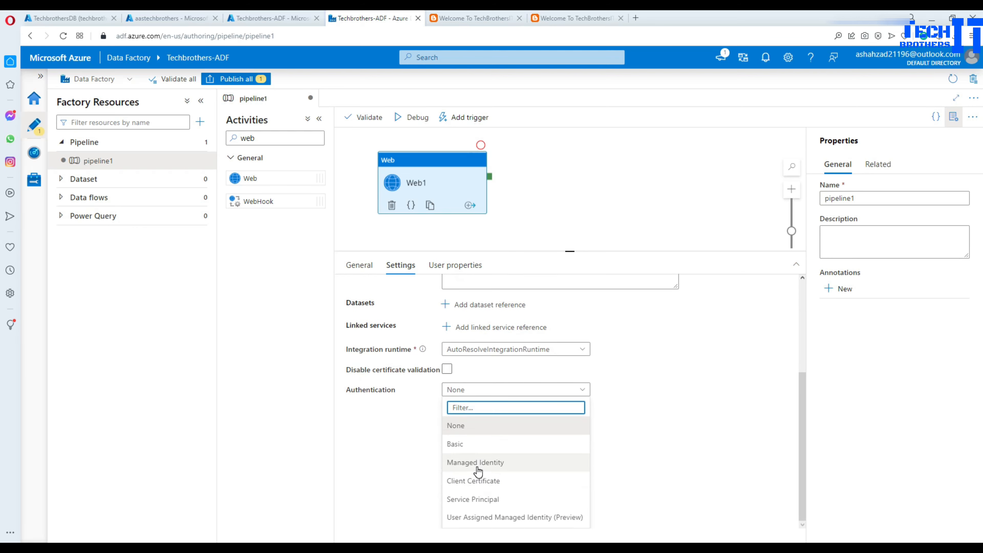
pyautogui.click(477, 468)
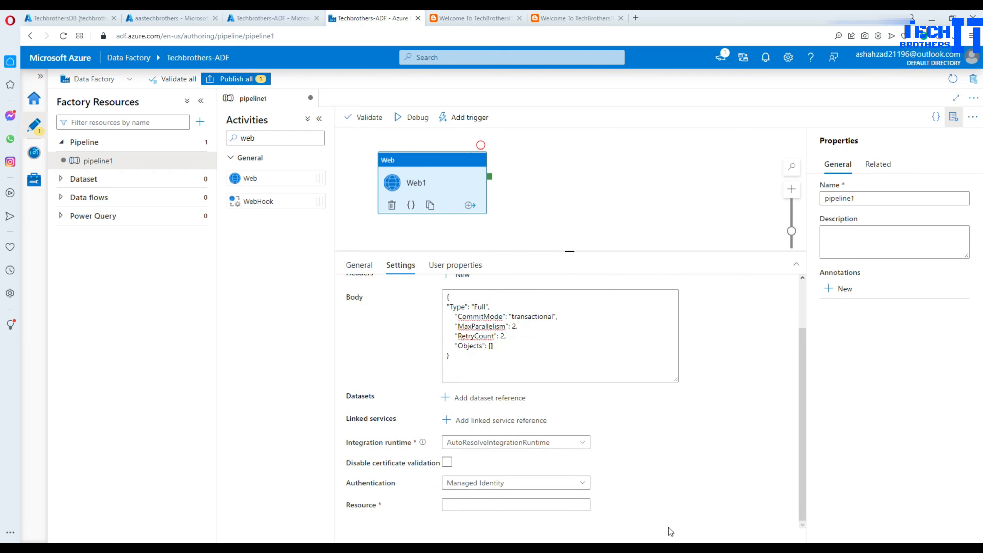
pyautogui.hotkey('alt', 'Tab')
pyautogui.scroll(-2, 553, 423)
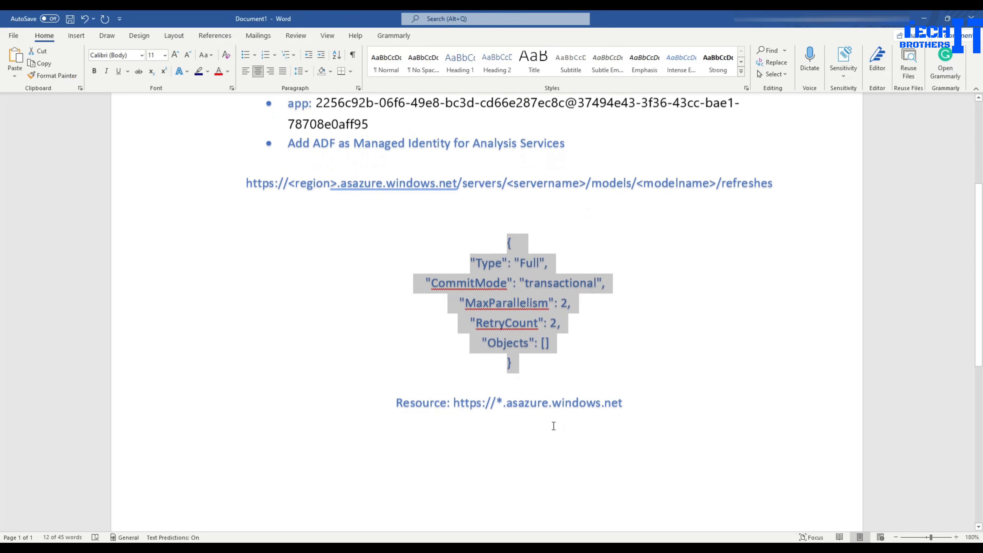
pyautogui.moveTo(455, 401); pyautogui.dragTo(618, 403)
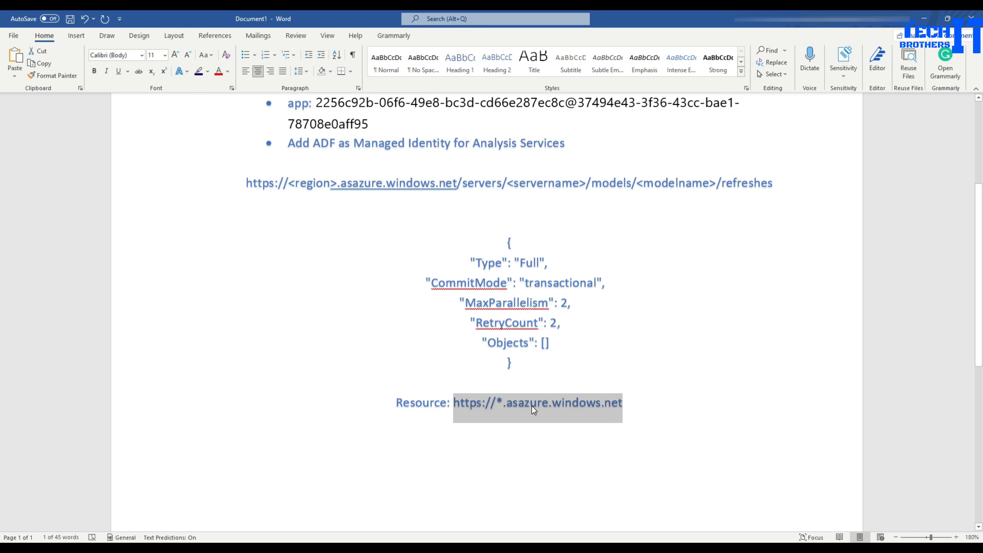
pyautogui.rightClick(597, 406)
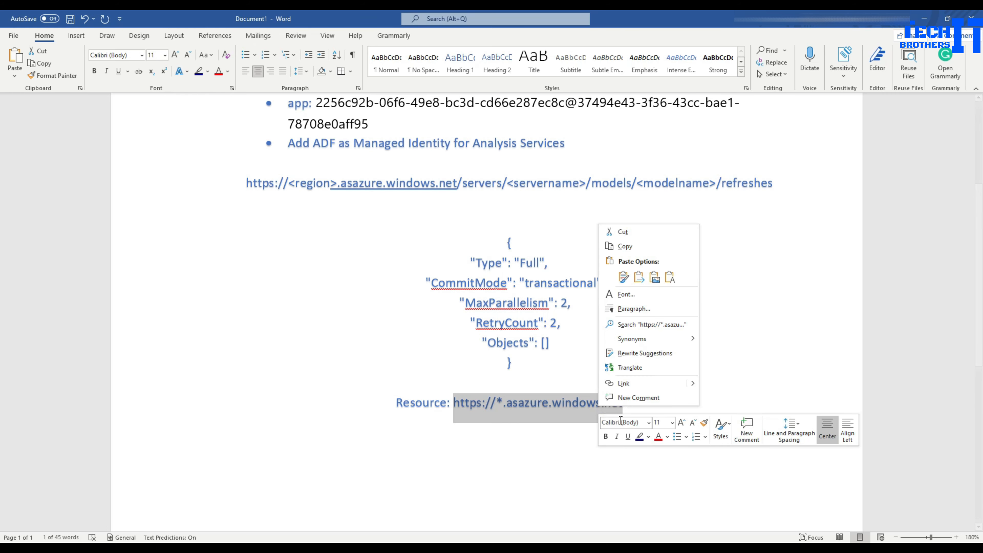
pyautogui.click(636, 244)
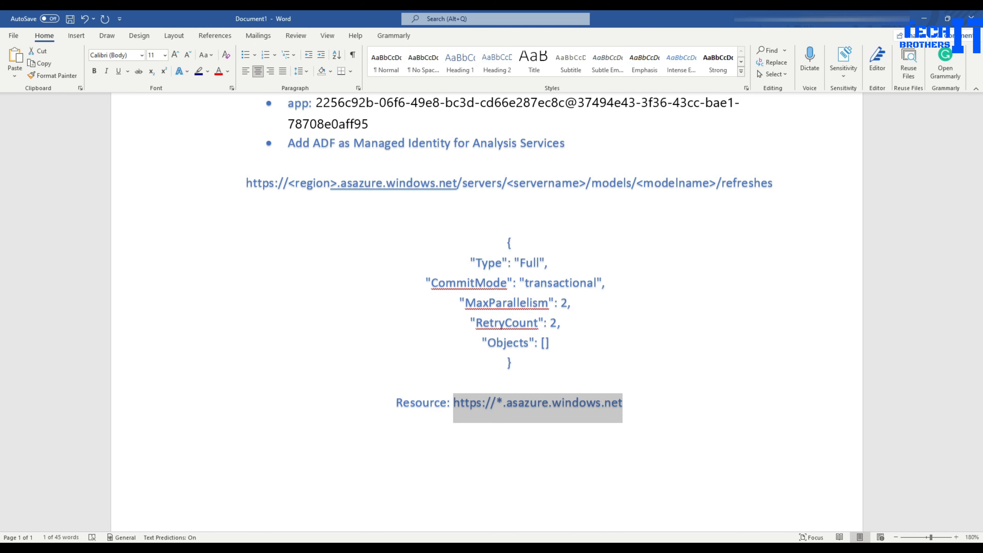
pyautogui.hotkey('alt', 'Tab')
pyautogui.click(520, 504)
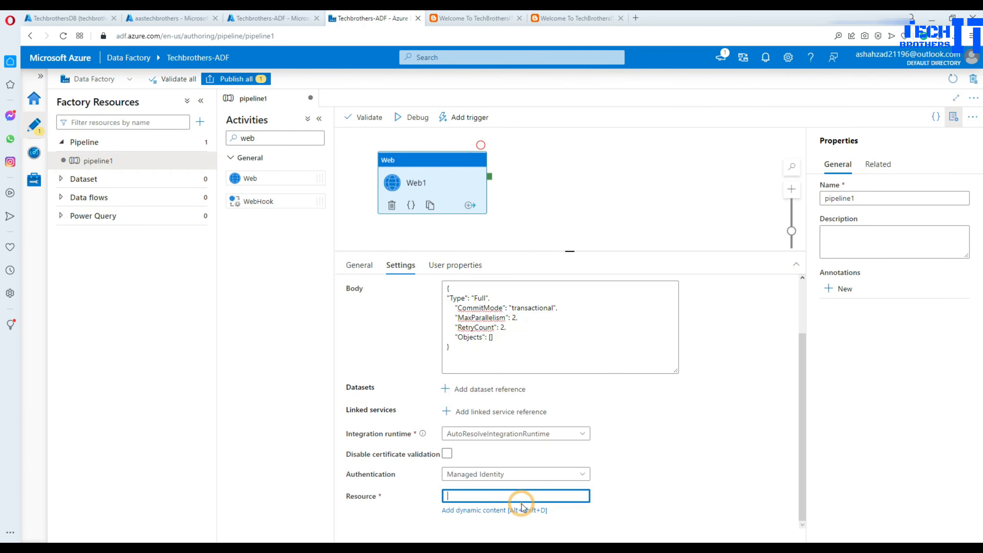
pyautogui.hotkey('ctrl', 'v')
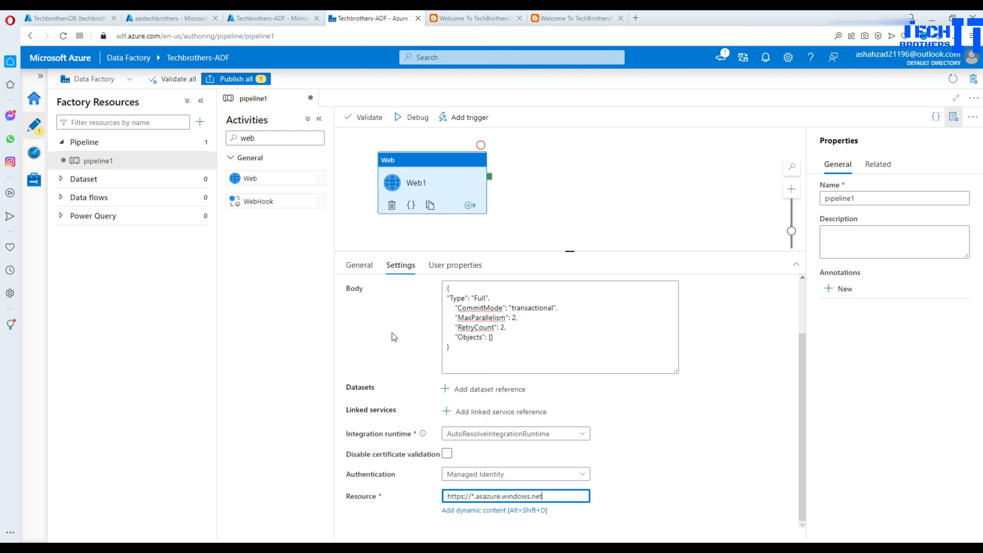
# Start a debug run of pipeline1 and refresh its run status
pyautogui.scroll(2, 420, 342)
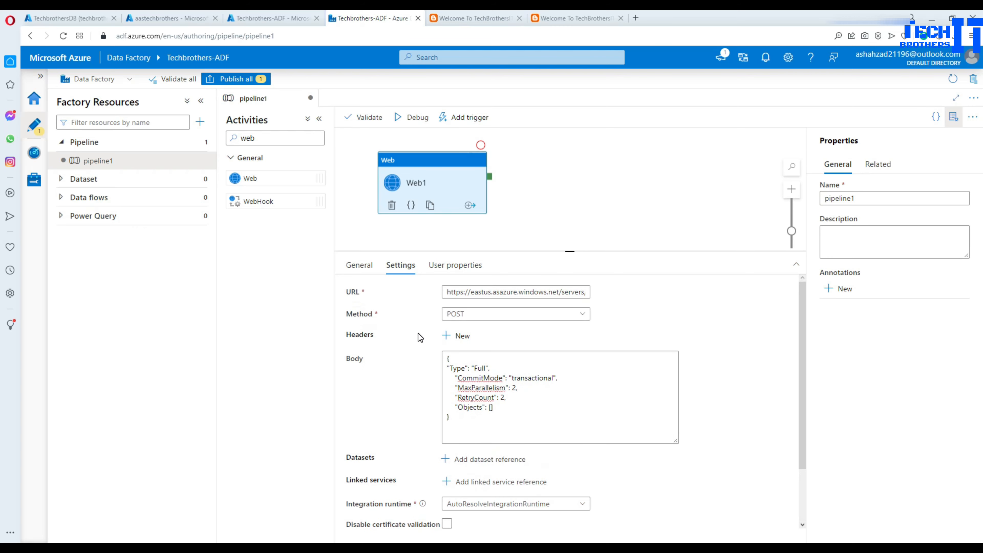
pyautogui.click(416, 117)
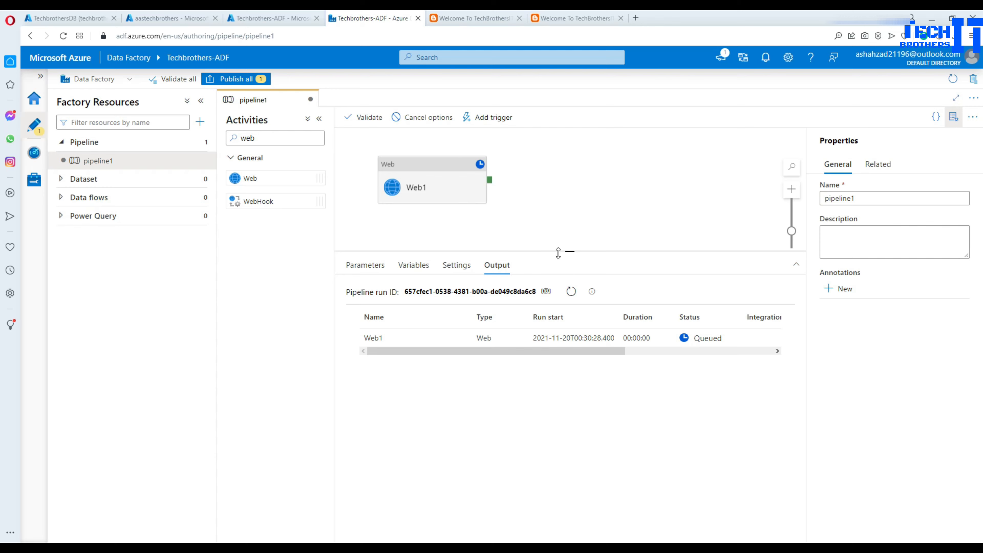
pyautogui.click(572, 293)
pyautogui.click(572, 293)
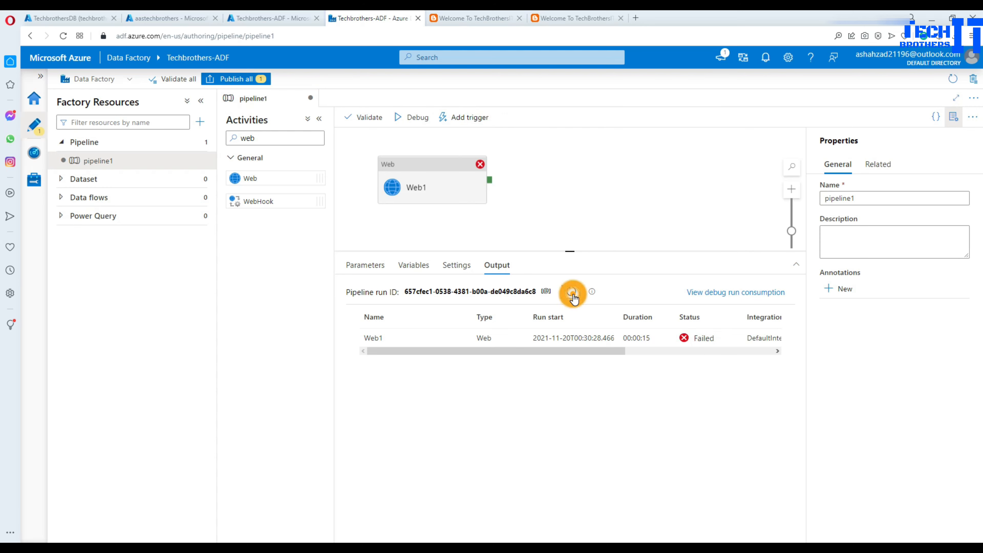
# Examine the error code and message details of the Web1 debug run, then close them
pyautogui.click(464, 337)
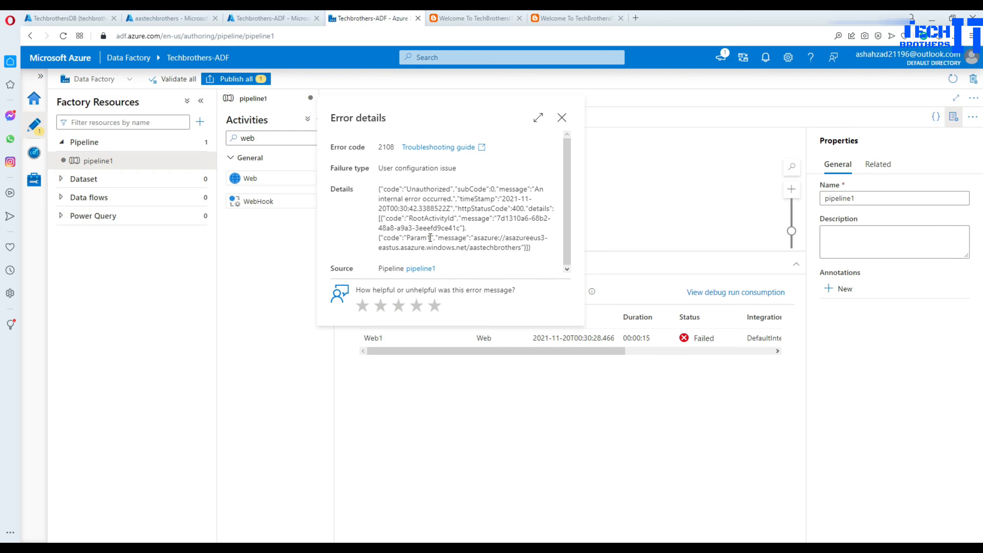
pyautogui.moveTo(430, 237); pyautogui.dragTo(403, 237)
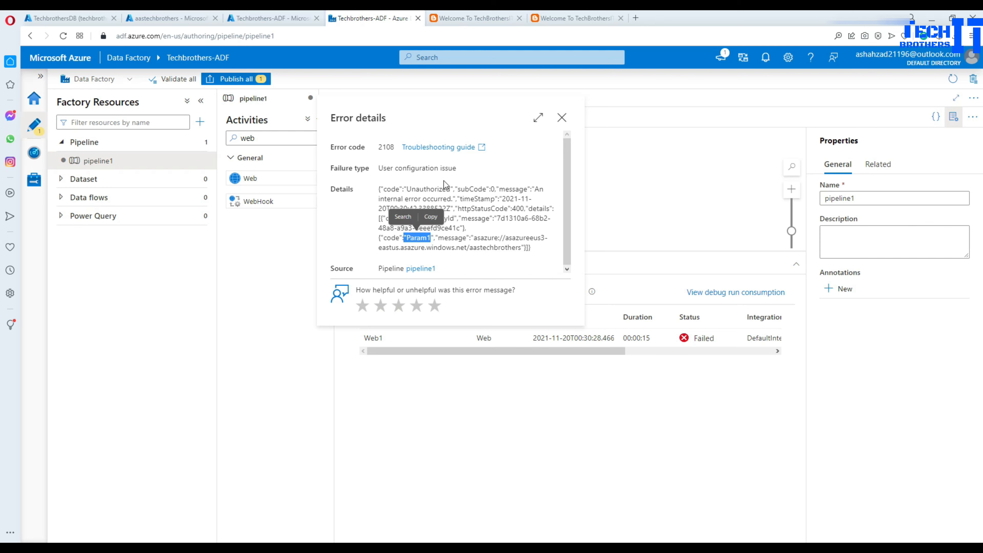
pyautogui.click(441, 189)
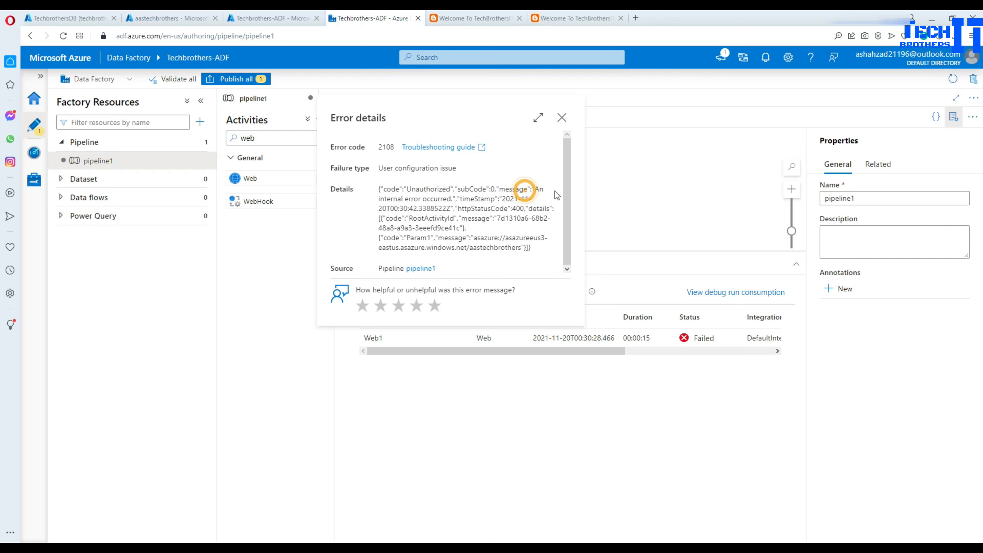
pyautogui.click(501, 208)
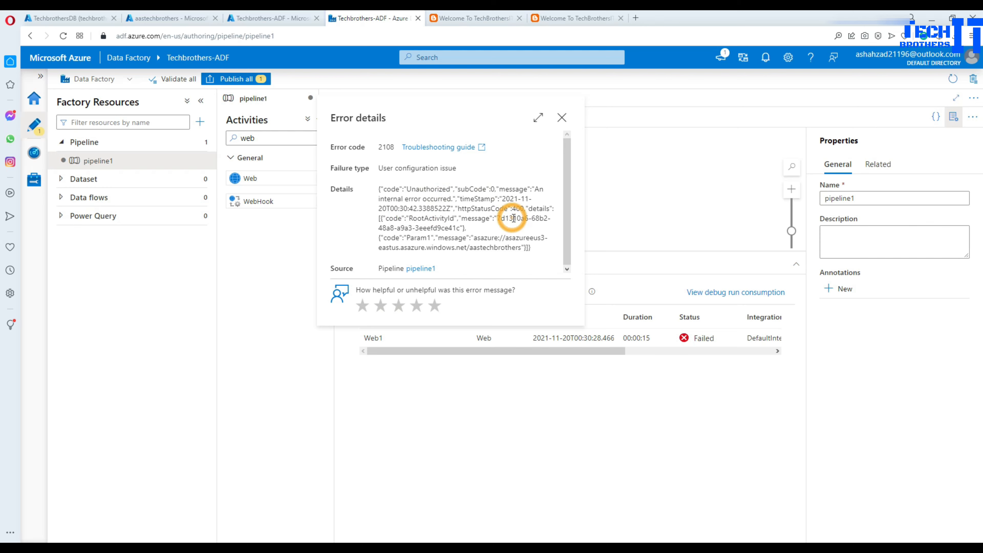
pyautogui.scroll(-1, 448, 217)
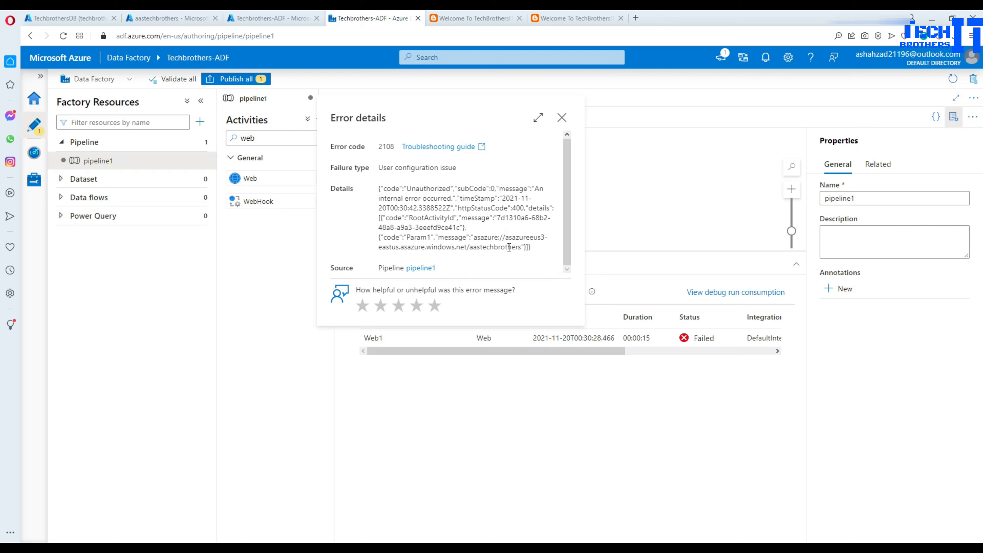
pyautogui.click(455, 239)
pyautogui.click(562, 117)
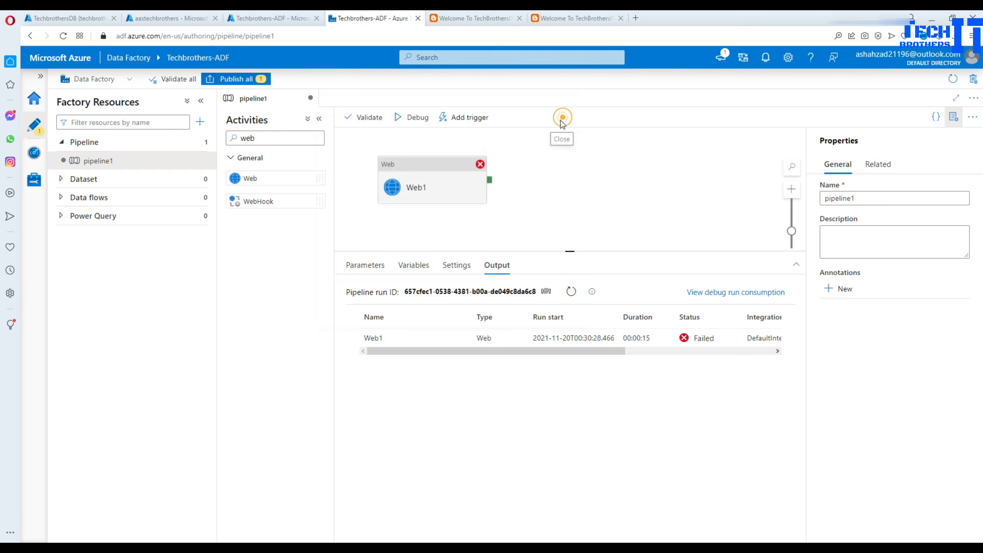
# Open the error details of the latest Web1 run and enlarge them to full size
pyautogui.click(431, 187)
pyautogui.click(514, 292)
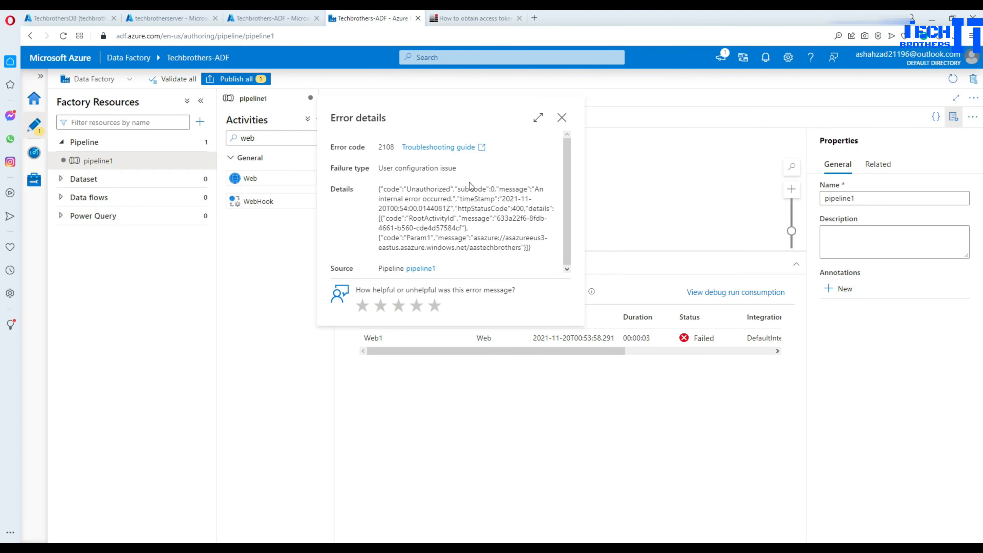
pyautogui.click(537, 117)
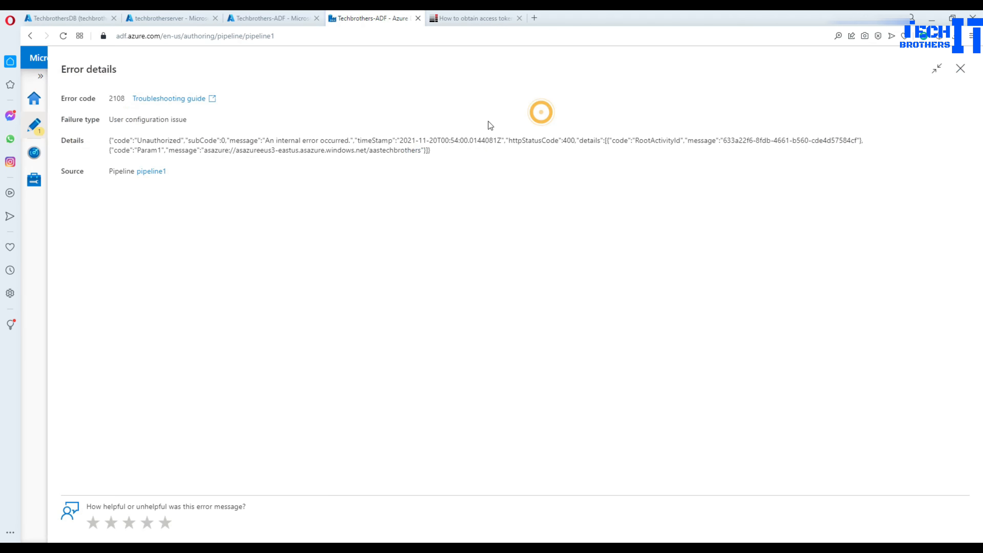
# Examine the code, message, HTTP status and server parameter in the Web1 run's error details, then close them
pyautogui.doubleClick(141, 139)
pyautogui.click(211, 140)
pyautogui.doubleClick(374, 140)
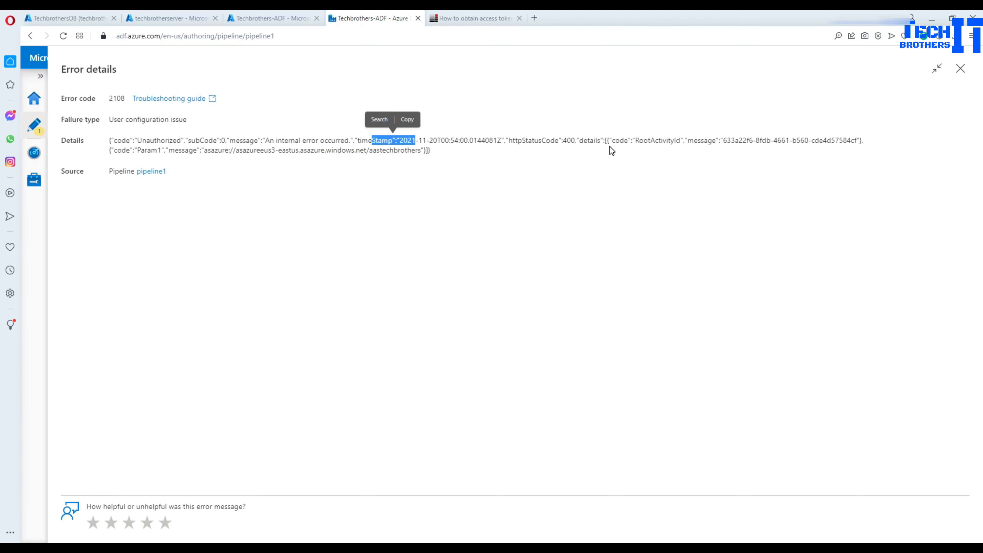
pyautogui.click(618, 140)
pyautogui.moveTo(513, 141); pyautogui.dragTo(579, 150)
pyautogui.click(639, 135)
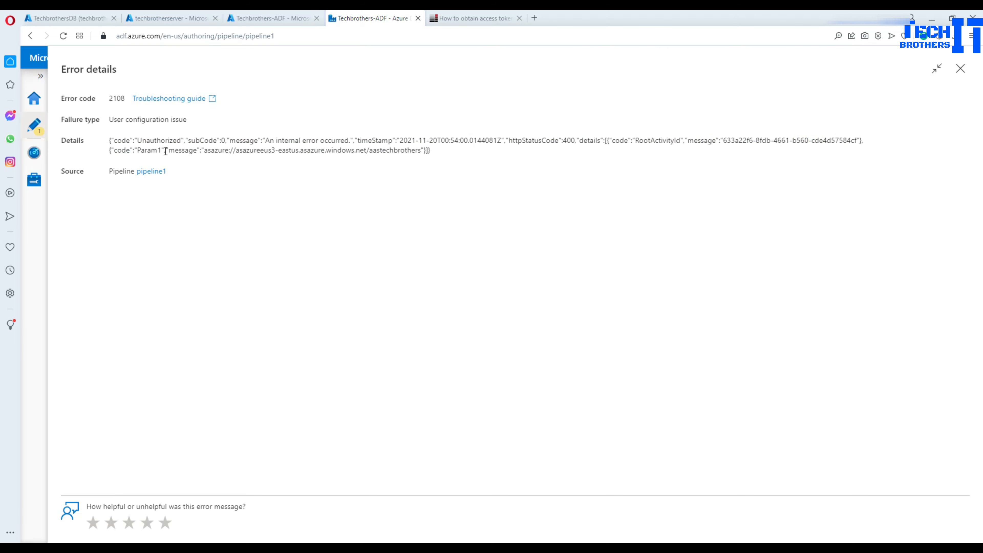
pyautogui.moveTo(168, 149); pyautogui.dragTo(107, 146)
pyautogui.click(430, 151)
pyautogui.click(407, 170)
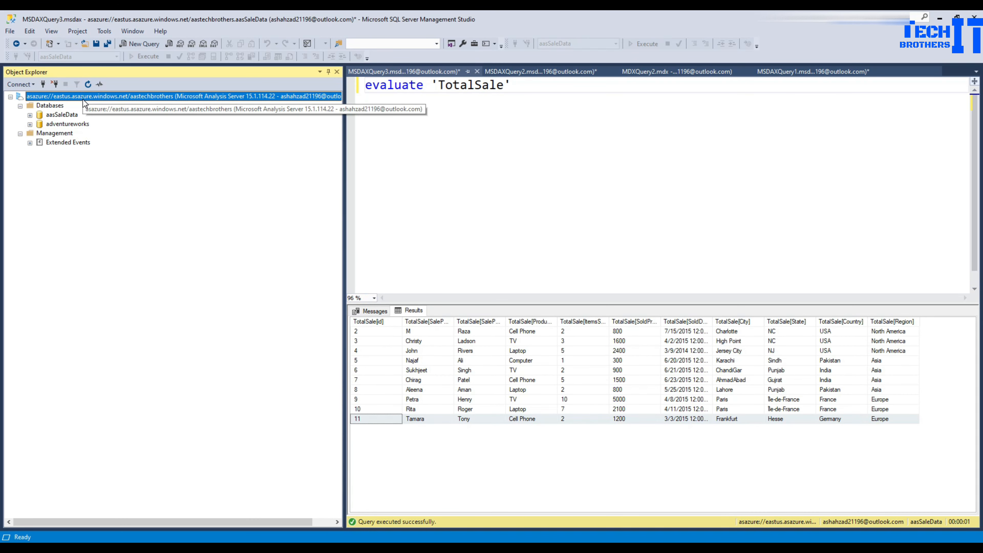
pyautogui.rightClick(87, 99)
pyautogui.click(263, 340)
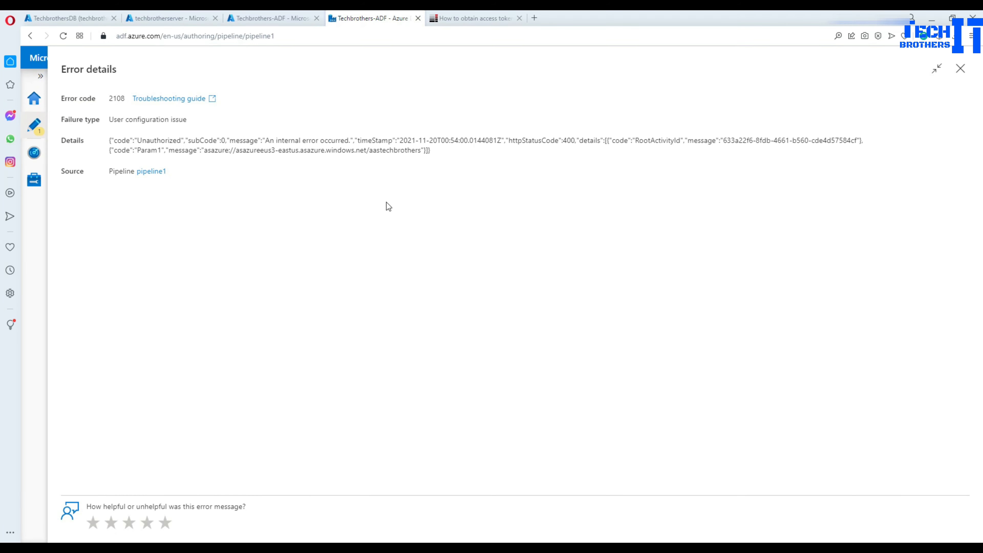
pyautogui.click(960, 69)
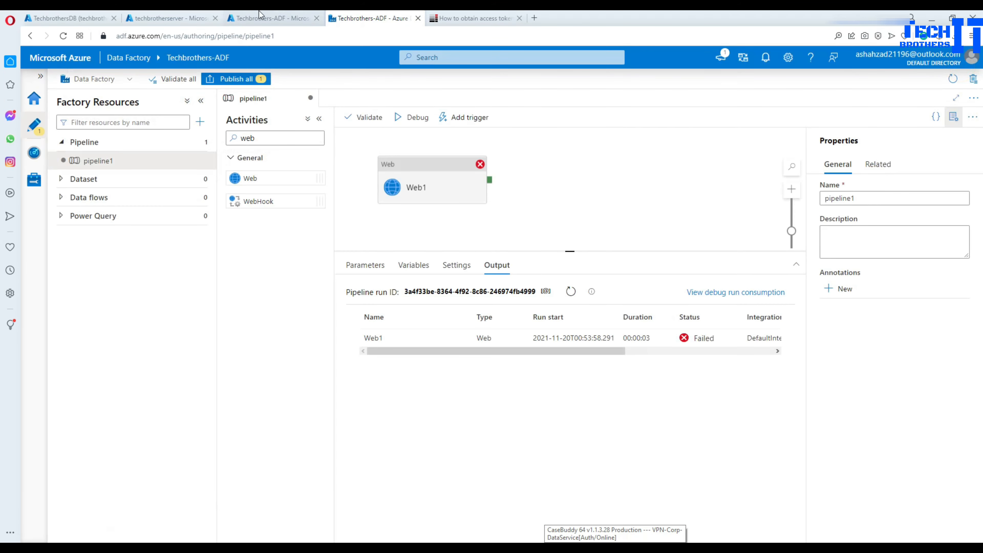
# Open the Analysis Services Admins page of the aastechbrothers server in the Azure portal
pyautogui.click(195, 17)
pyautogui.click(257, 19)
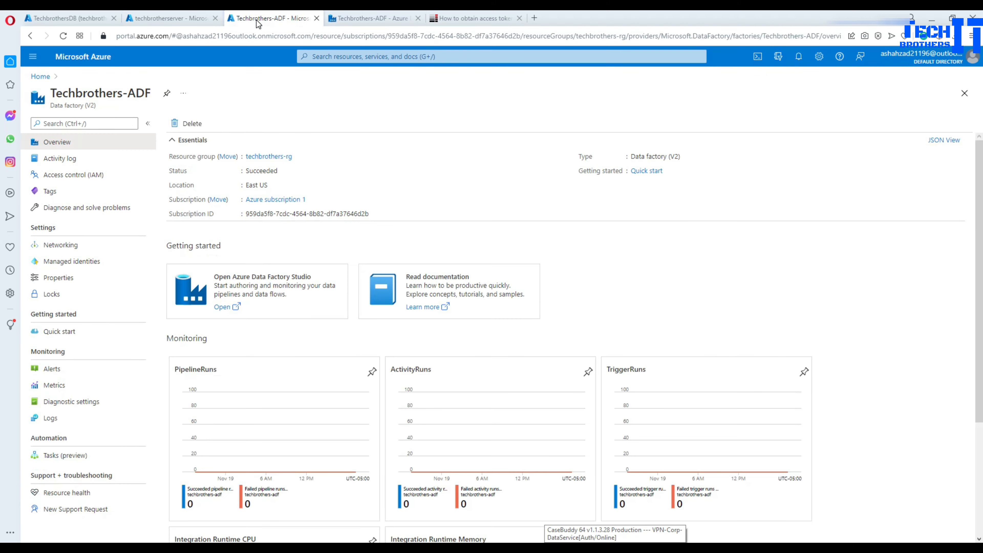
pyautogui.click(41, 77)
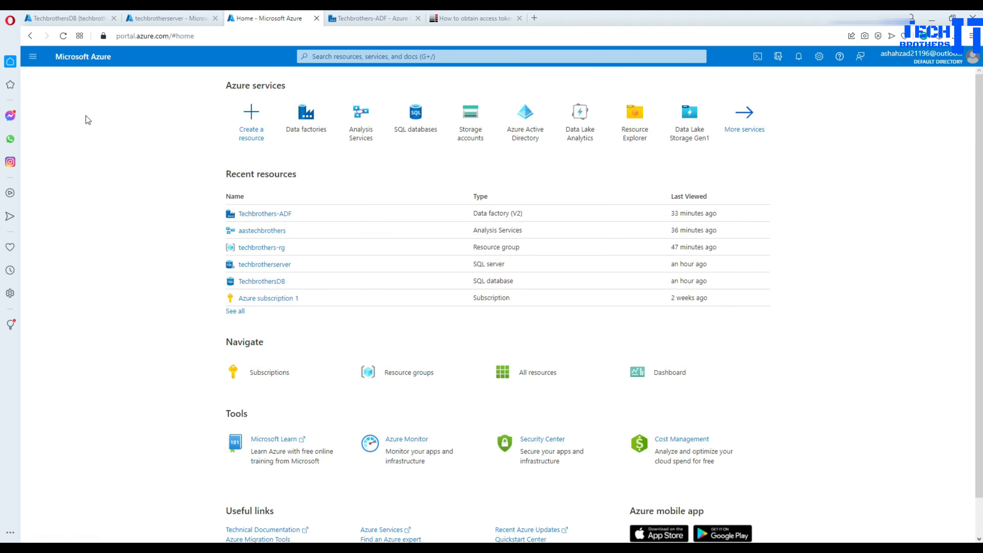
pyautogui.click(256, 230)
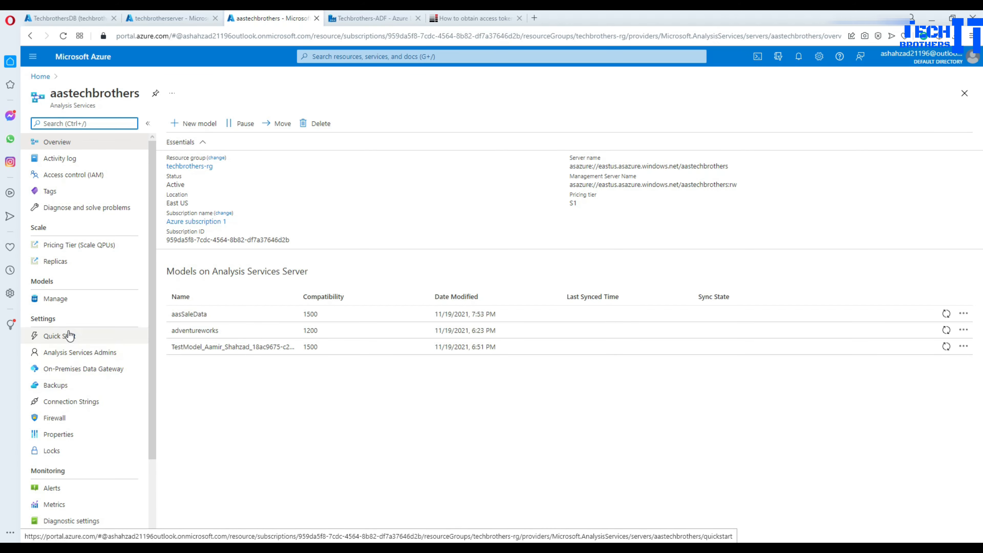
pyautogui.click(78, 359)
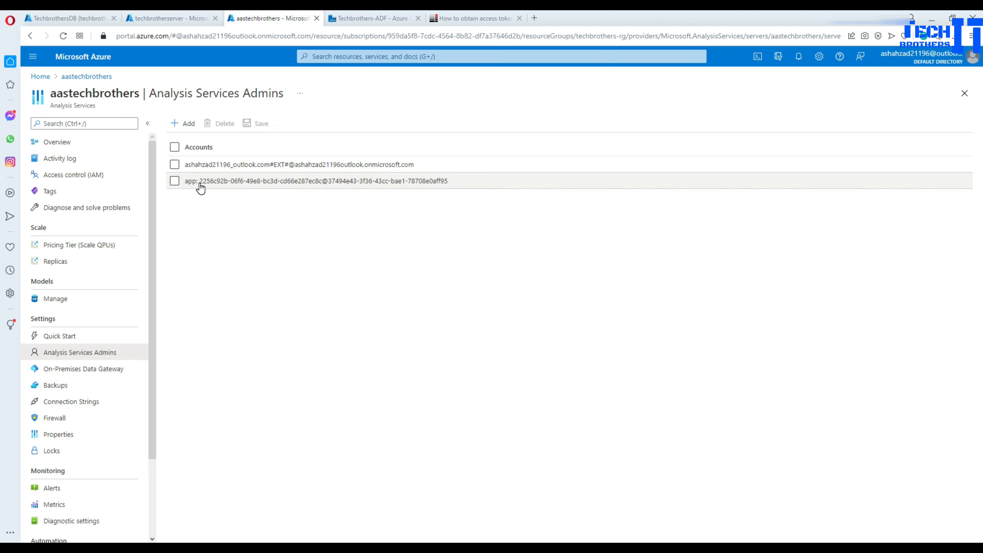
# Copy the full app account identifier from the Analysis Services admin accounts list
pyautogui.click(200, 184)
pyautogui.click(200, 188)
pyautogui.moveTo(451, 179); pyautogui.dragTo(186, 189)
pyautogui.rightClick(190, 185)
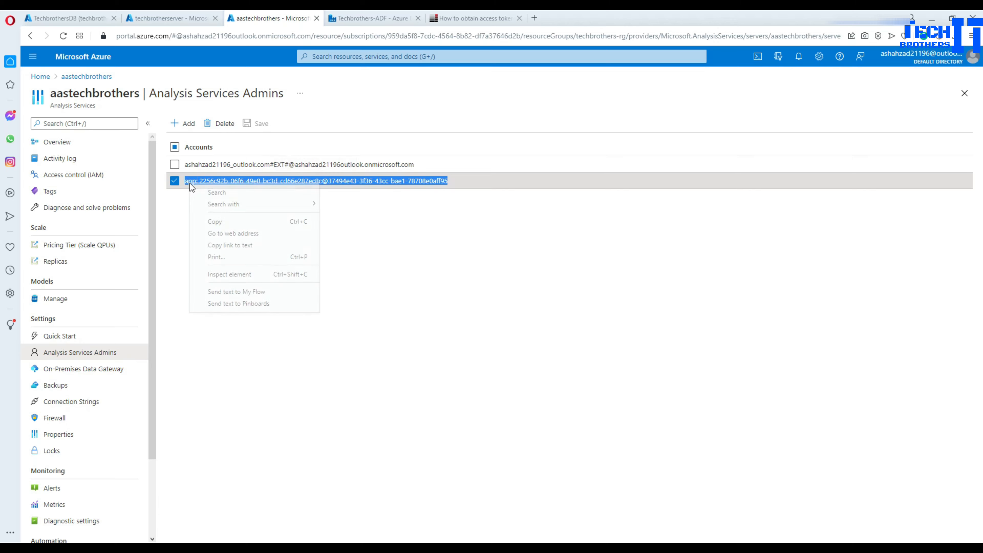
pyautogui.click(219, 221)
pyautogui.click(256, 212)
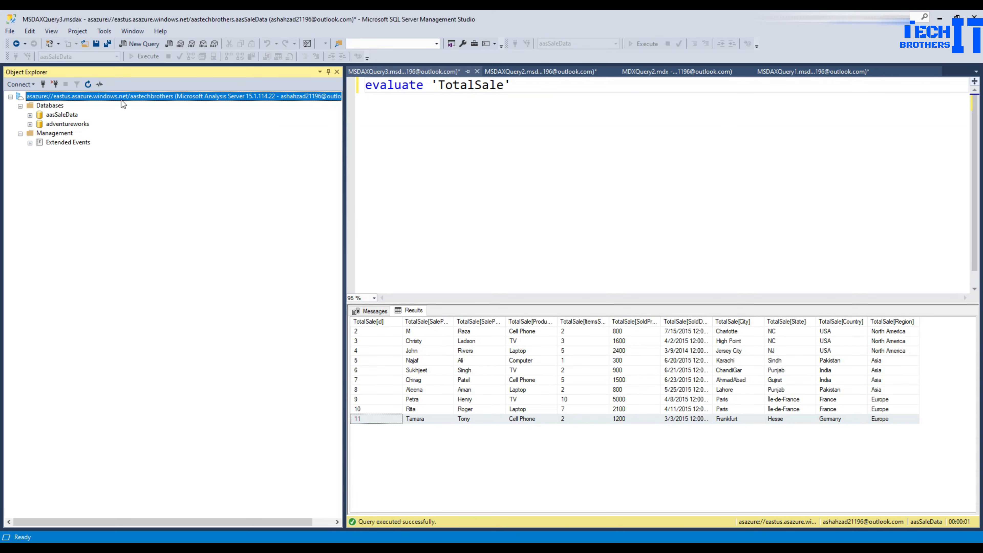
# In SQL Server Management Studio, open the aastechbrothers server's security properties and remove the app account from the server administrators
pyautogui.rightClick(71, 97)
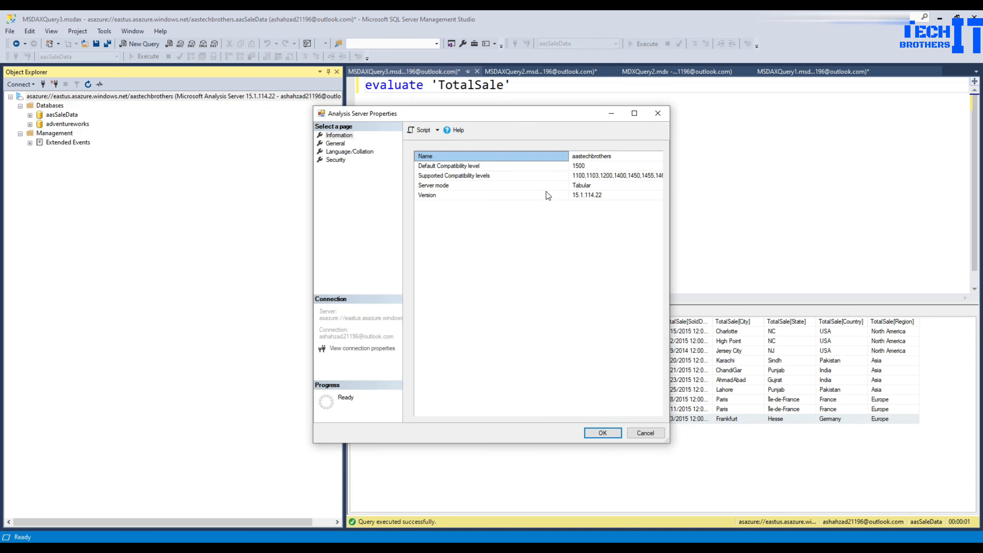
pyautogui.click(334, 161)
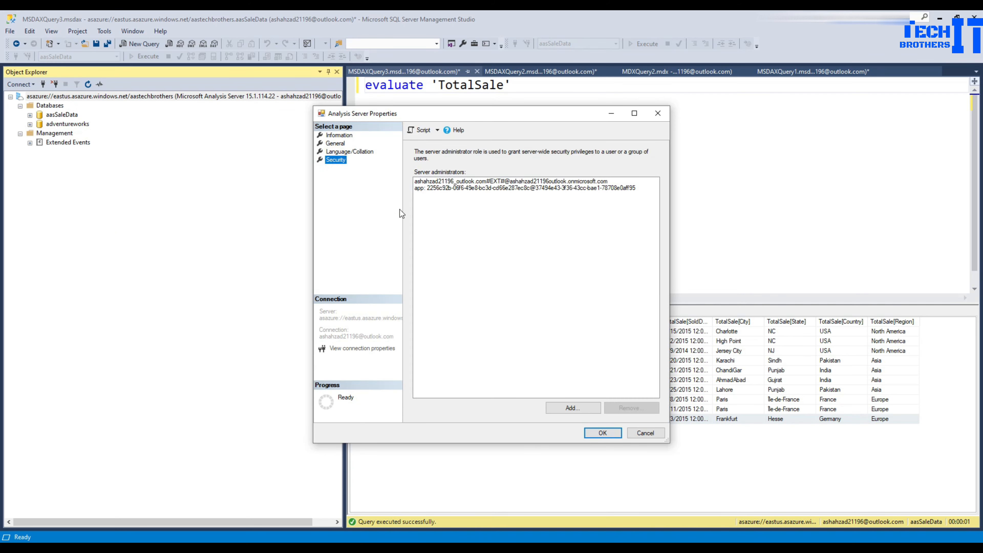
pyautogui.click(431, 188)
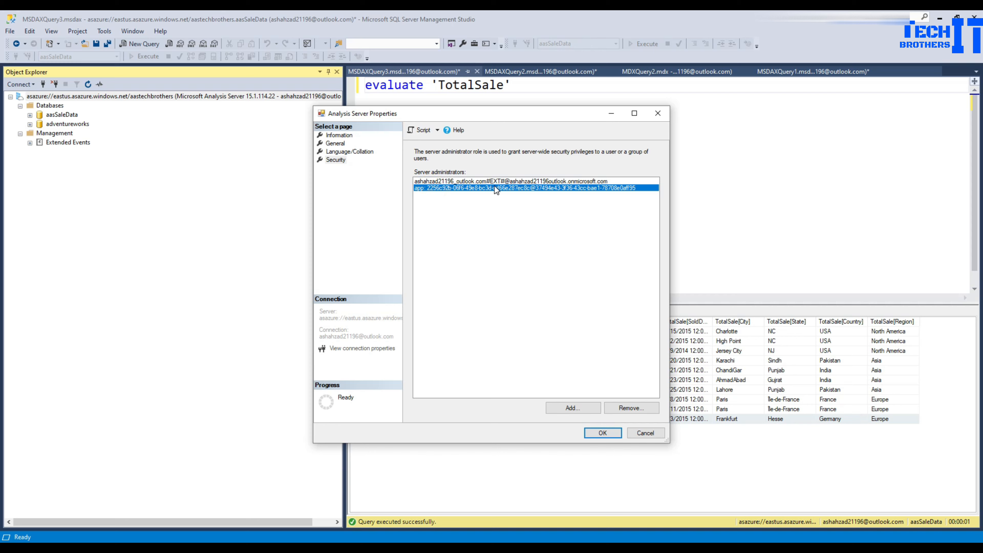
pyautogui.click(630, 407)
# Add the copied app identifier as a server administrator by manual entry, without the space after "app:", and save the server properties
pyautogui.click(573, 407)
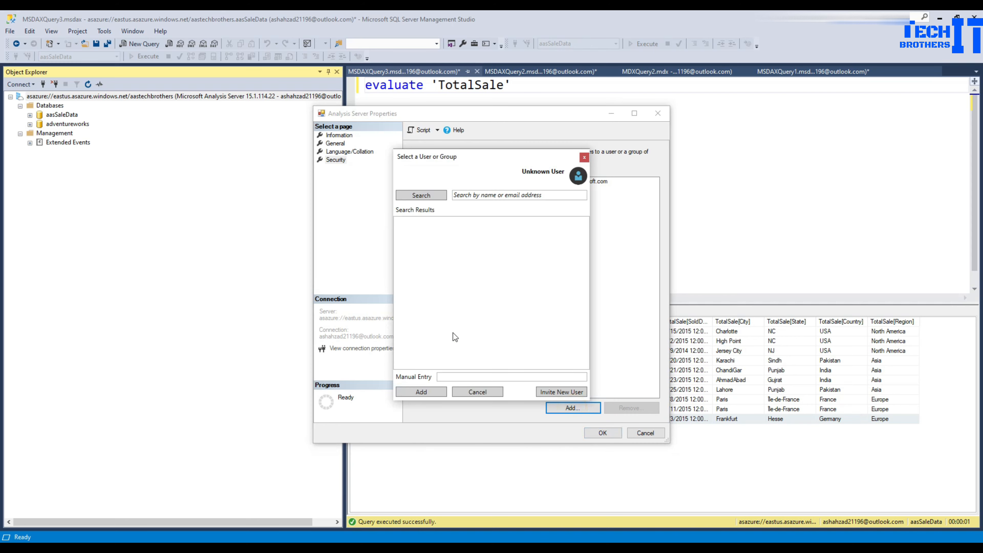
pyautogui.click(456, 377)
pyautogui.hotkey('ctrl', 'v')
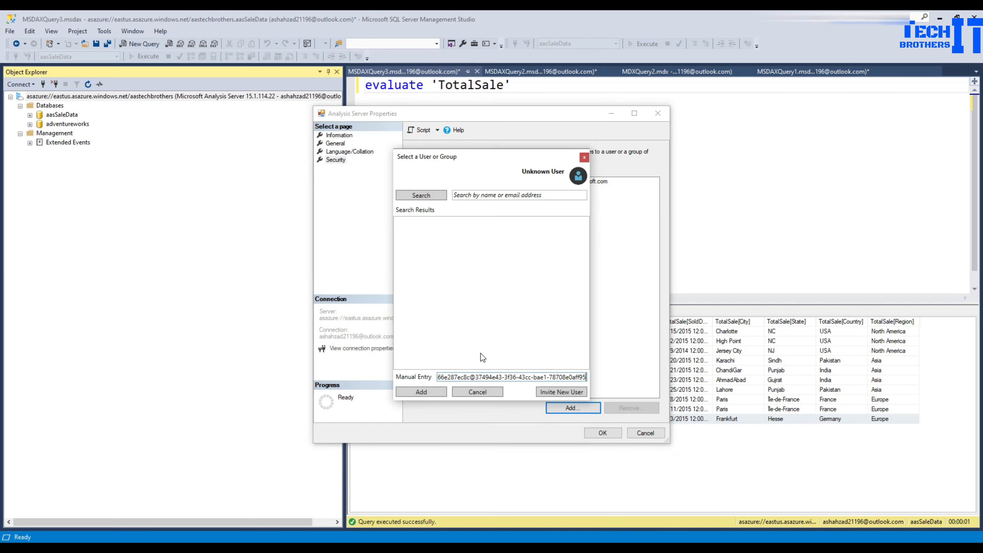
pyautogui.press('Home')
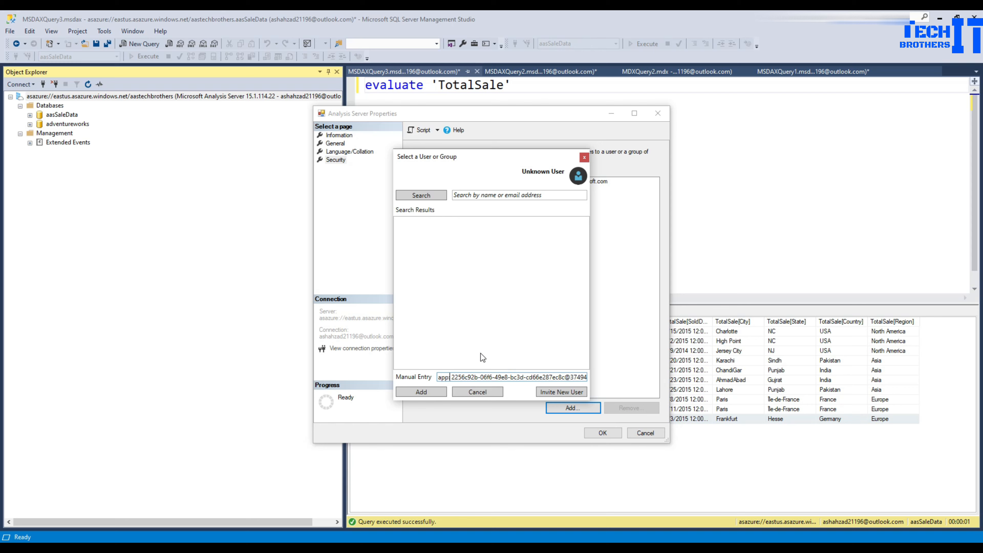
pyautogui.press('BackSpace')
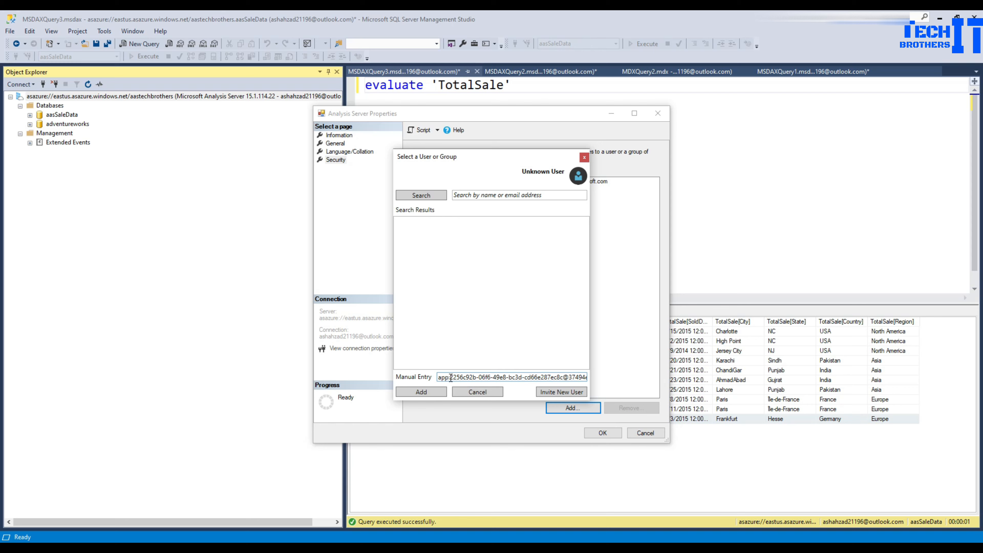
pyautogui.moveTo(451, 378); pyautogui.dragTo(439, 378)
pyautogui.click(452, 378)
pyautogui.moveTo(570, 377); pyautogui.dragTo(609, 376)
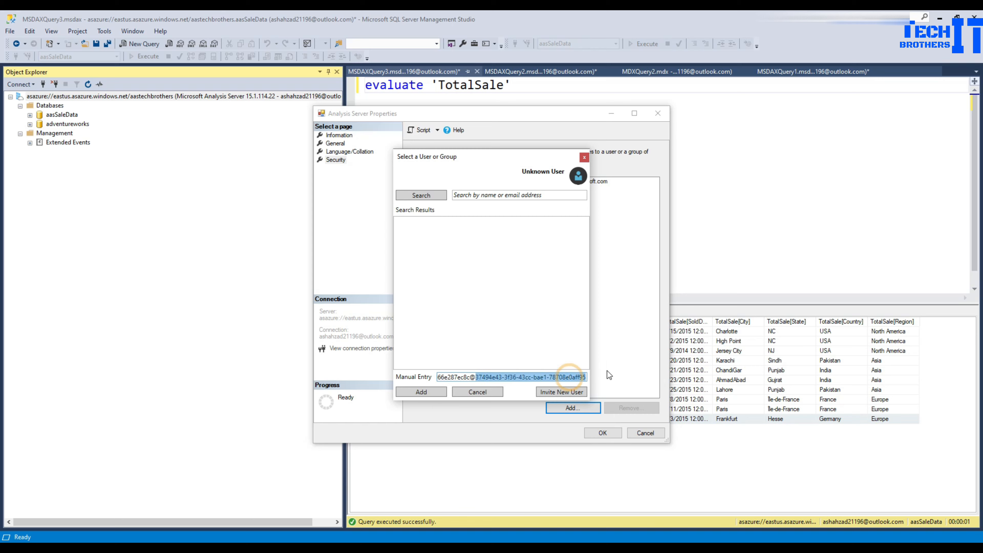
pyautogui.click(485, 376)
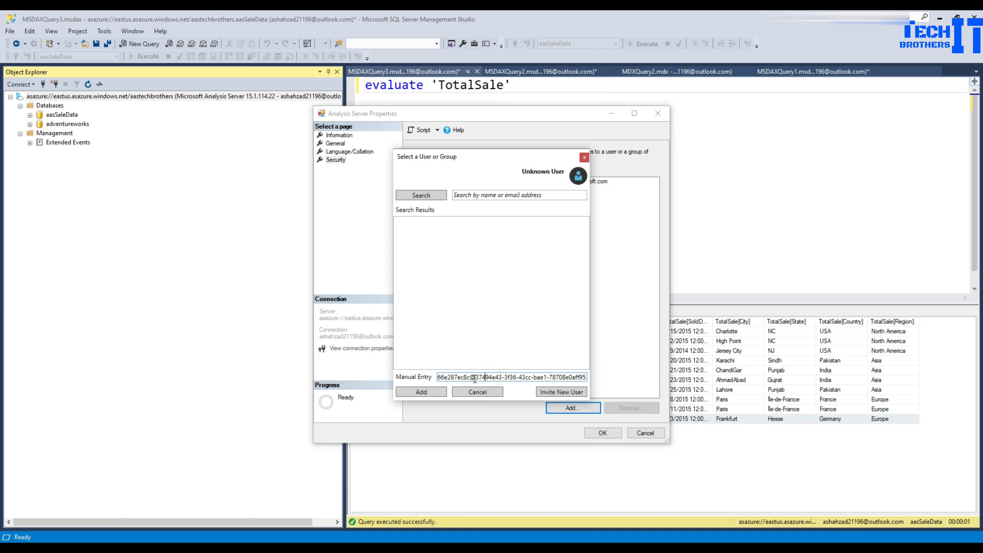
pyautogui.click(421, 392)
pyautogui.click(591, 432)
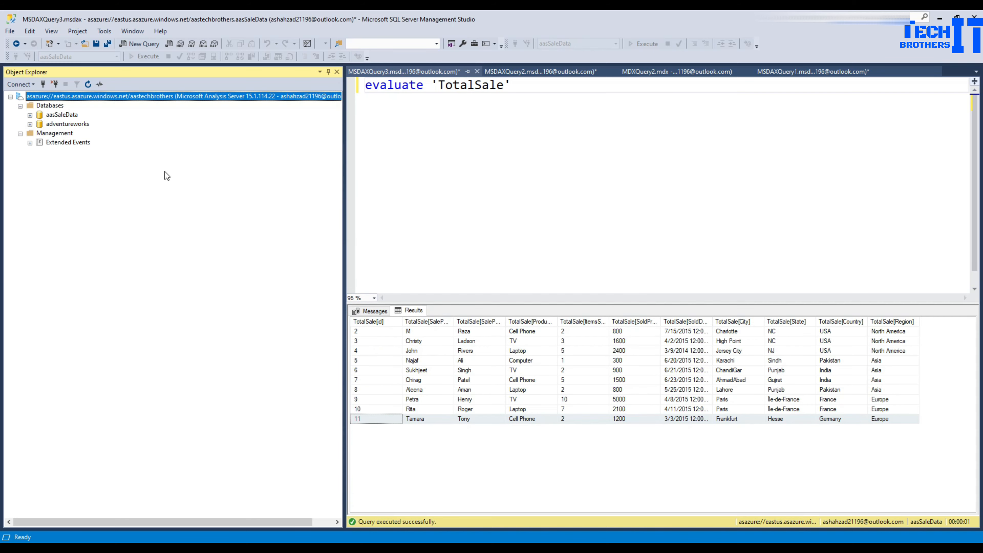
pyautogui.click(21, 133)
pyautogui.click(20, 105)
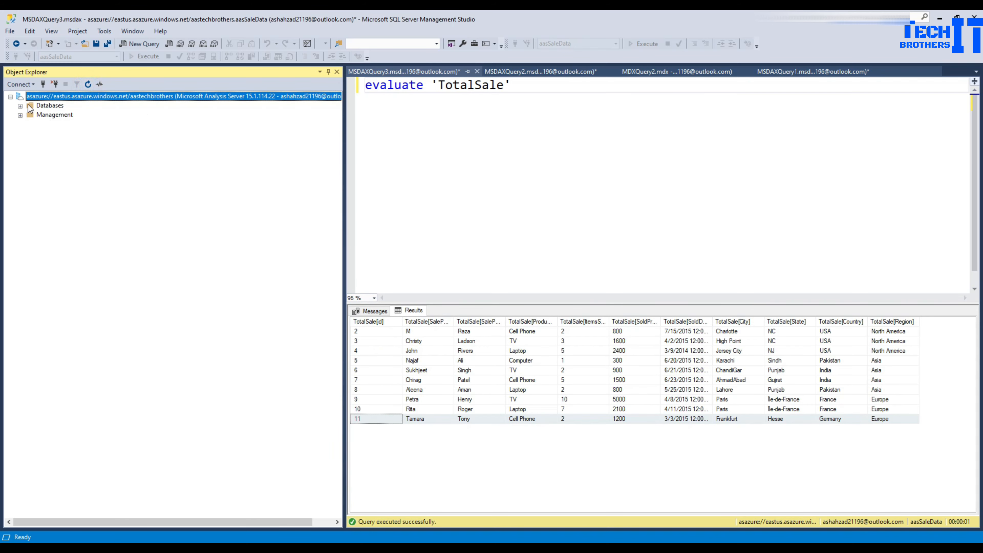
pyautogui.click(21, 106)
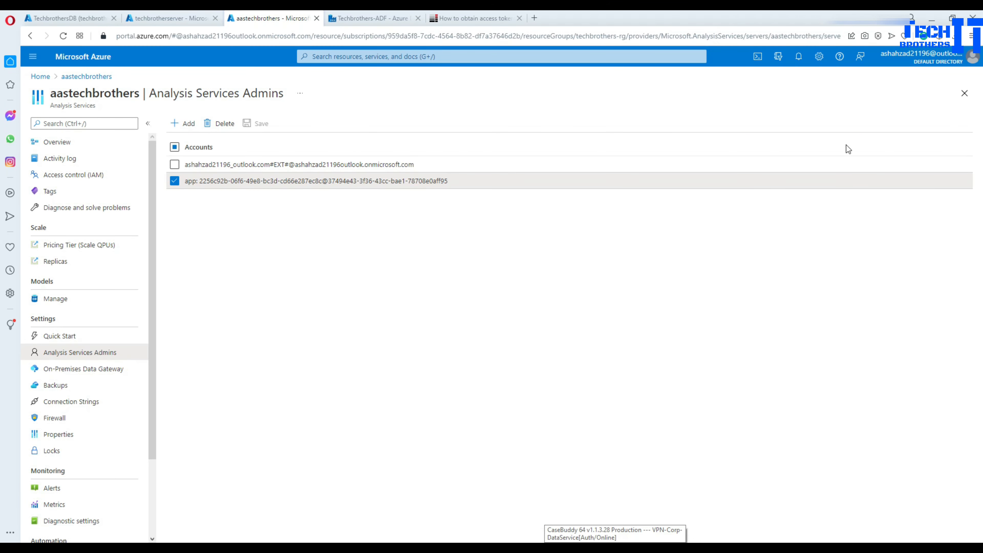
# Reopen the Analysis Services Admins page of aastechbrothers in the Azure portal and check the app account entry
pyautogui.click(964, 93)
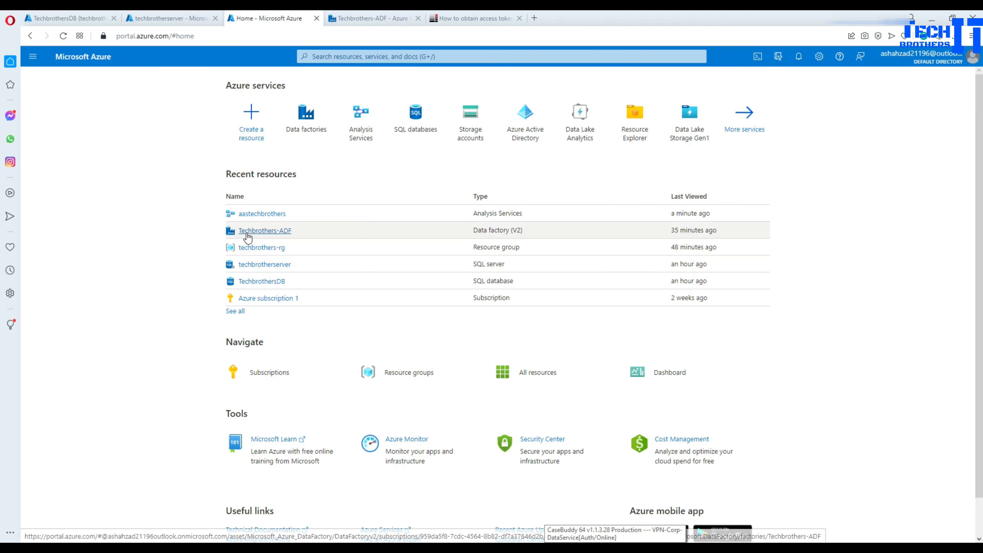
pyautogui.click(259, 214)
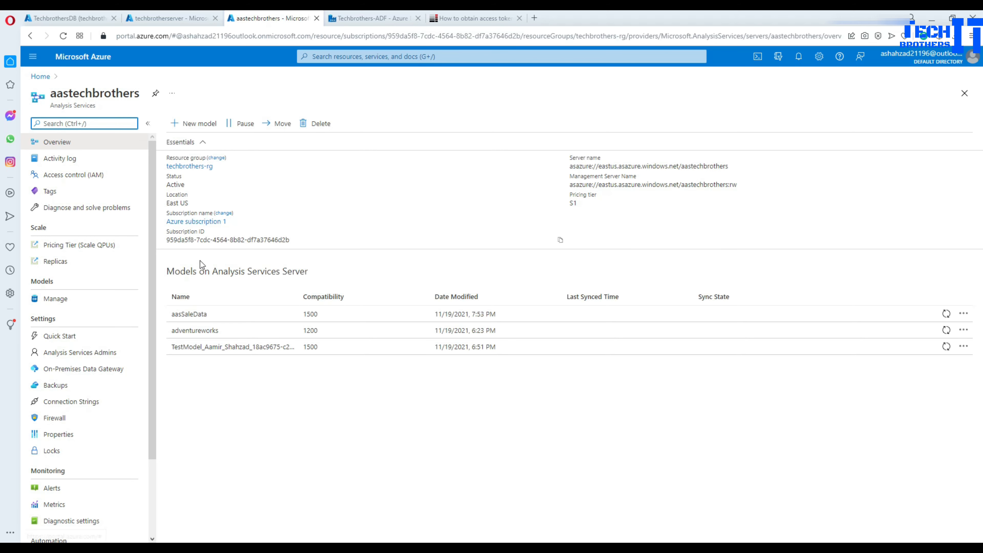
pyautogui.click(79, 360)
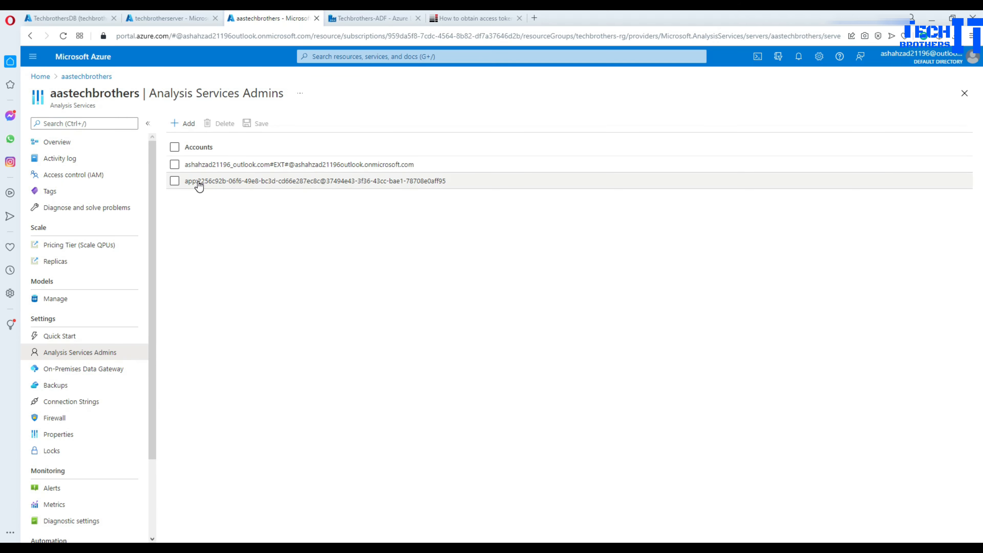
pyautogui.click(200, 187)
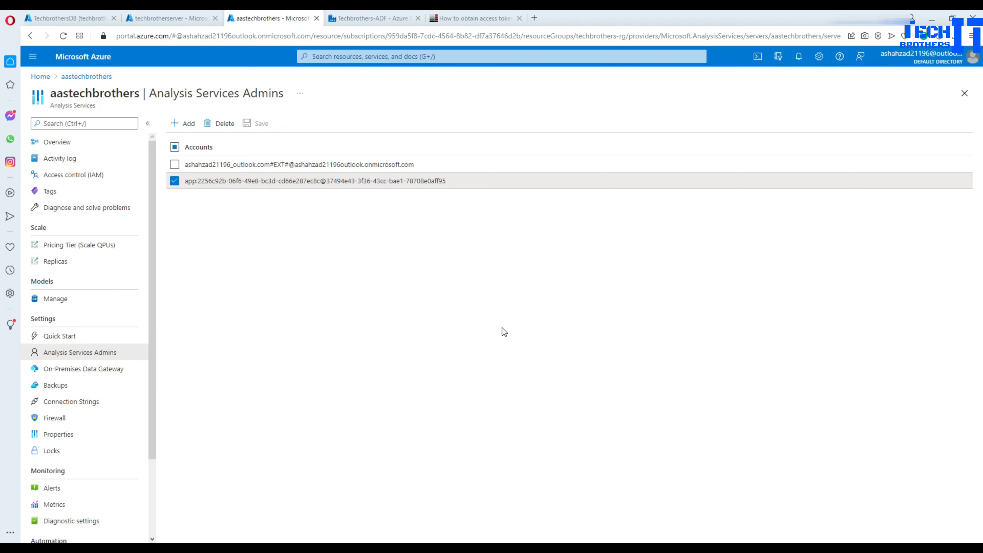
# Return to Data Factory, start another debug run of pipeline1 and refresh its status
pyautogui.click(362, 18)
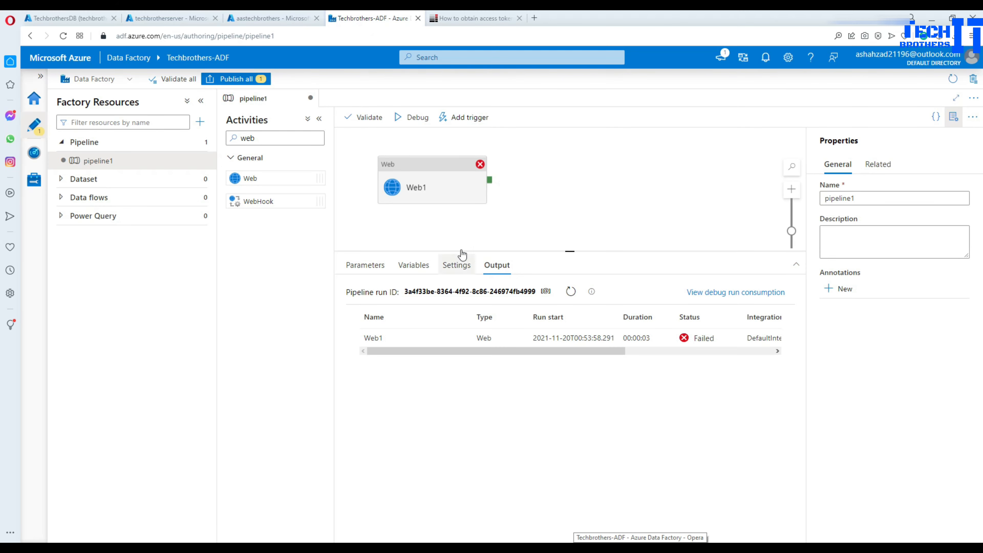
pyautogui.click(413, 116)
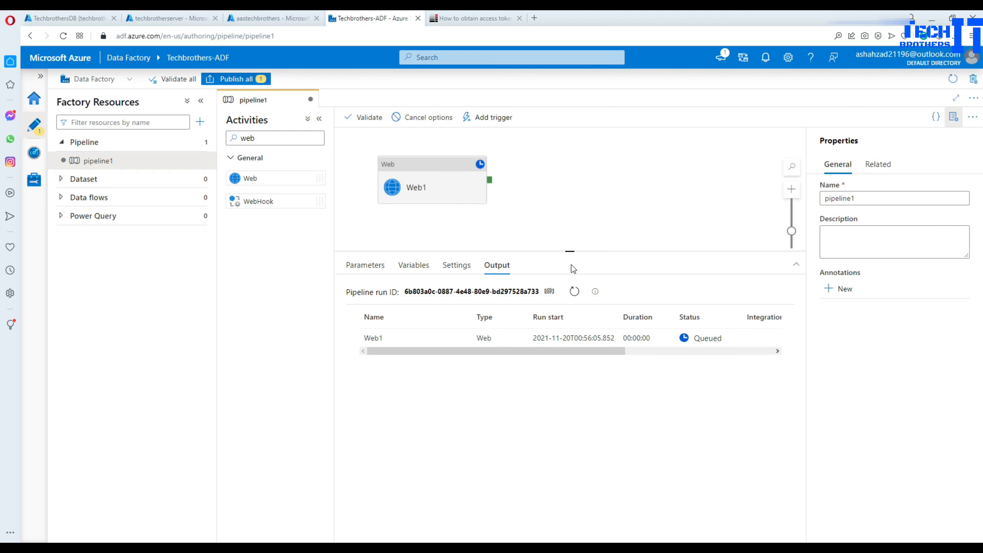
pyautogui.click(575, 291)
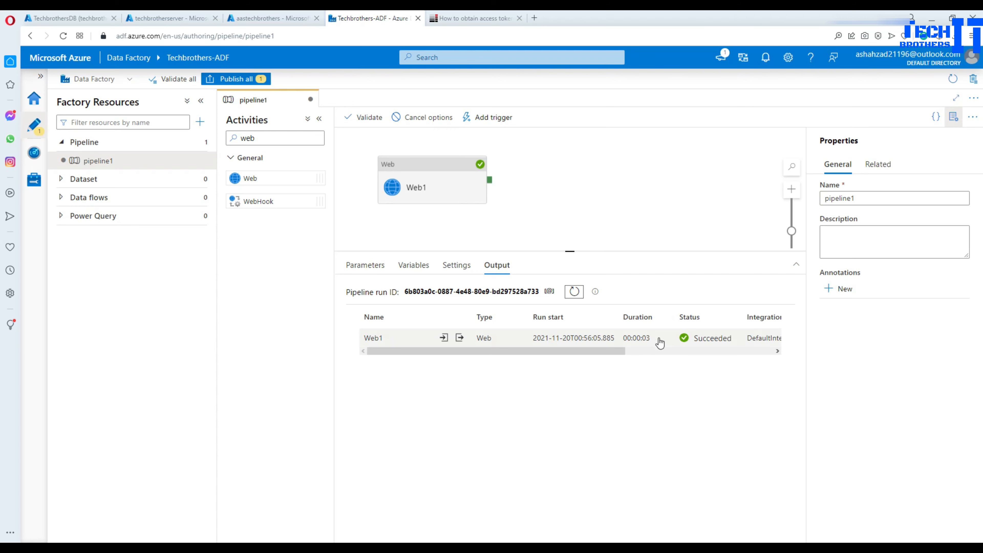
# Examine the duration and output of the new Web1 debug run, close the output and show the Web1 activity's settings
pyautogui.moveTo(653, 338); pyautogui.dragTo(622, 338)
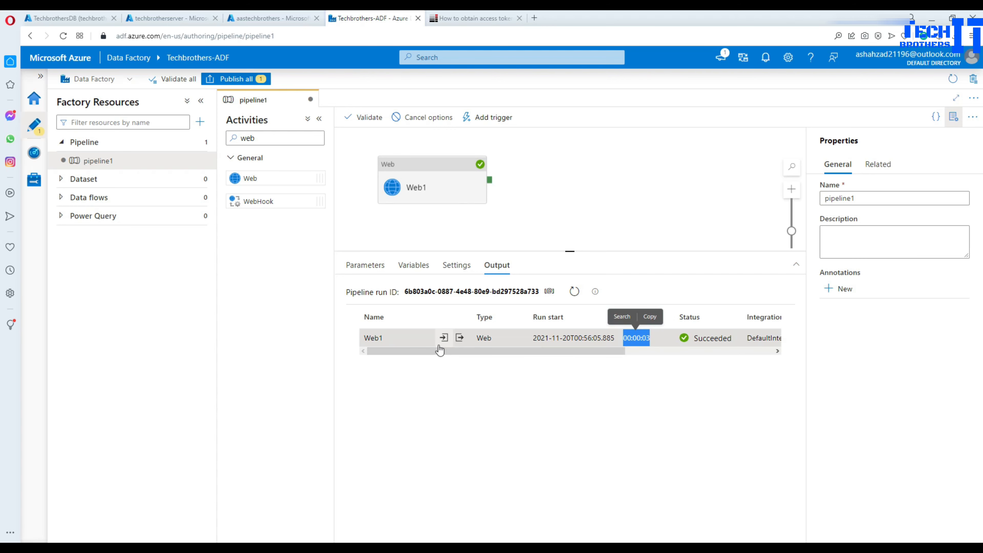
pyautogui.click(460, 338)
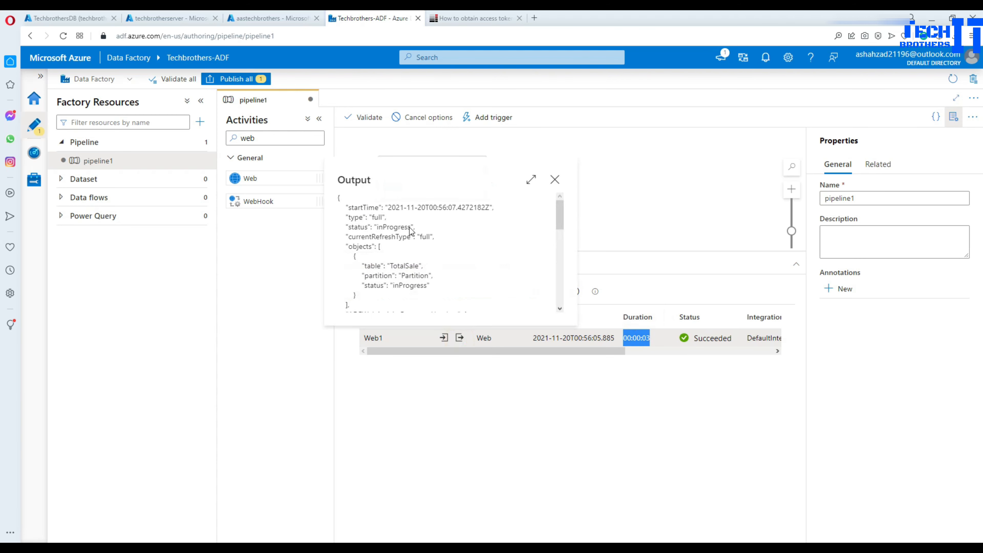
pyautogui.click(427, 236)
pyautogui.scroll(-10, 462, 268)
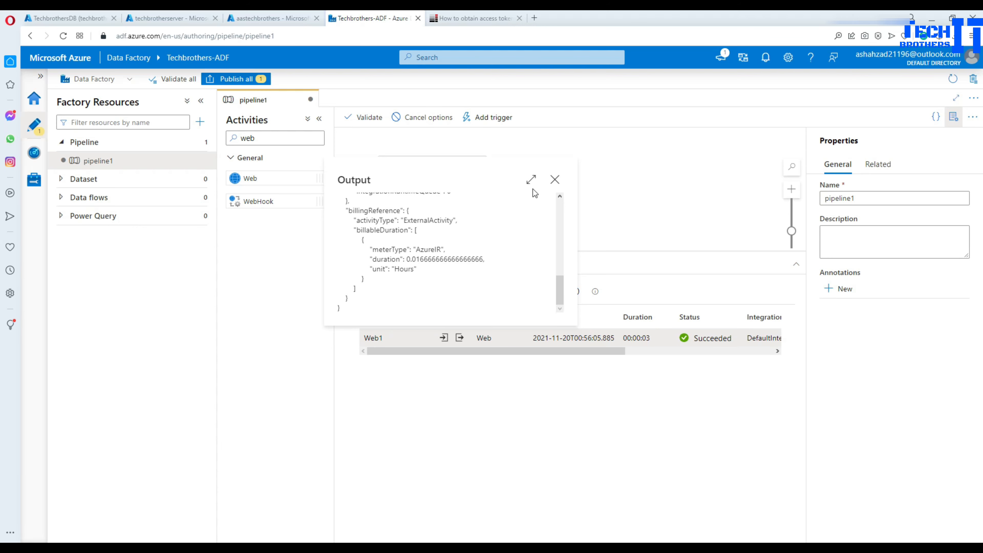
pyautogui.click(553, 181)
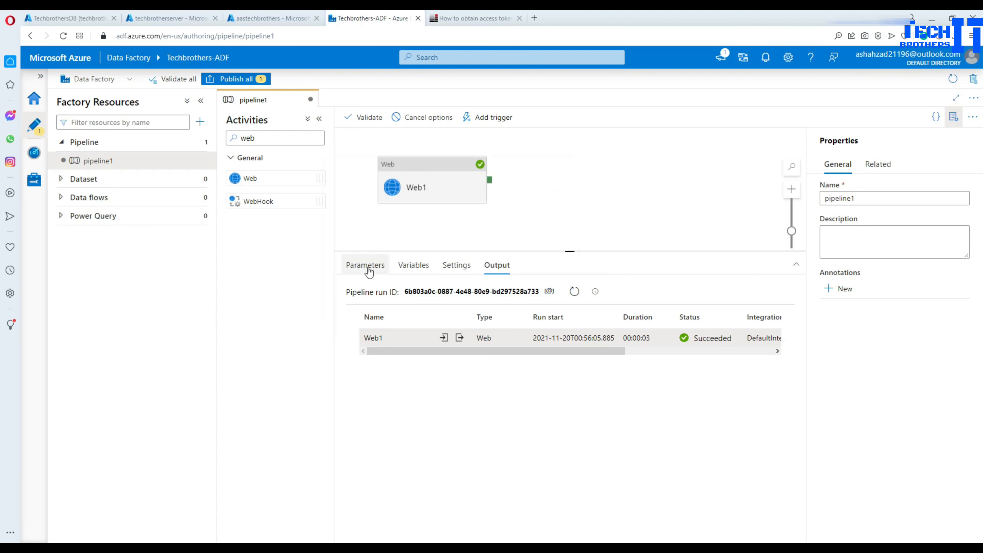
pyautogui.click(427, 188)
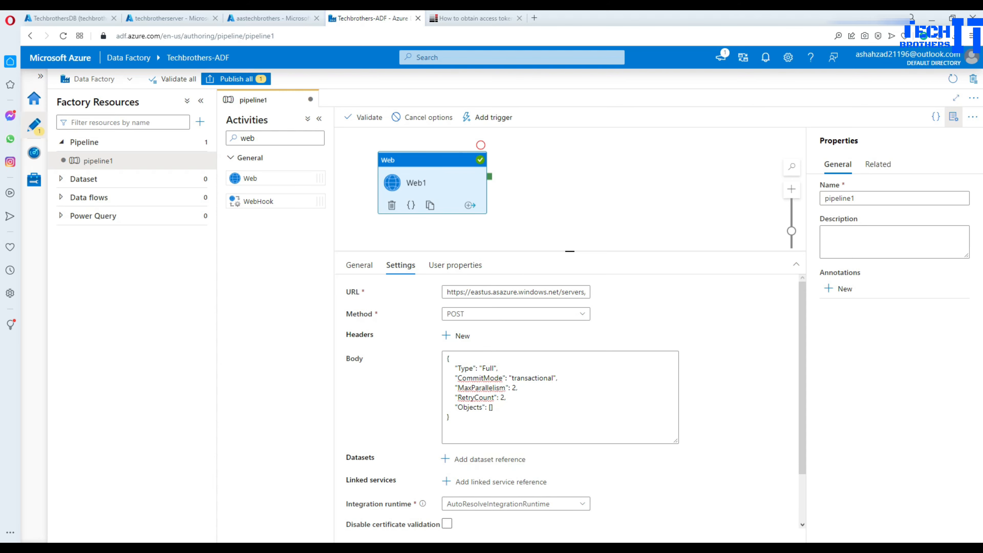
# Switch to SQL Server Management Studio, execute the evaluate 'TotalSale' query on aasSaleData and check the rows with id 2 and 3
pyautogui.hotkey('alt', 'Tab')
pyautogui.click(542, 139)
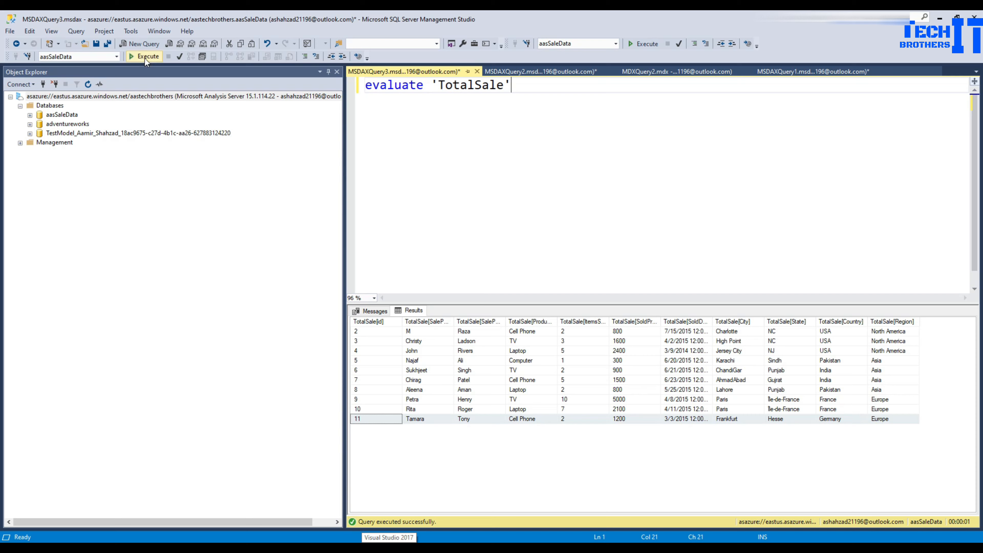
pyautogui.click(145, 56)
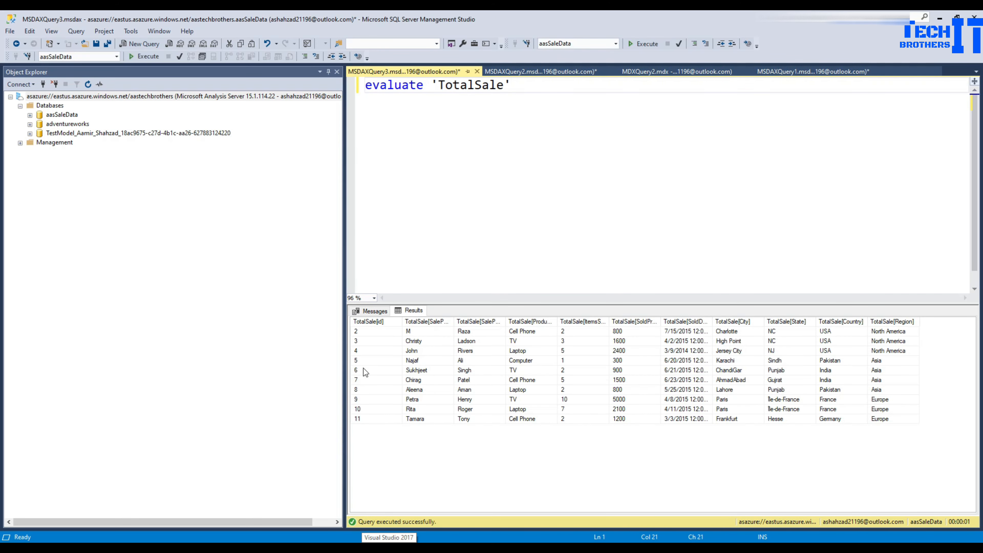
pyautogui.click(378, 332)
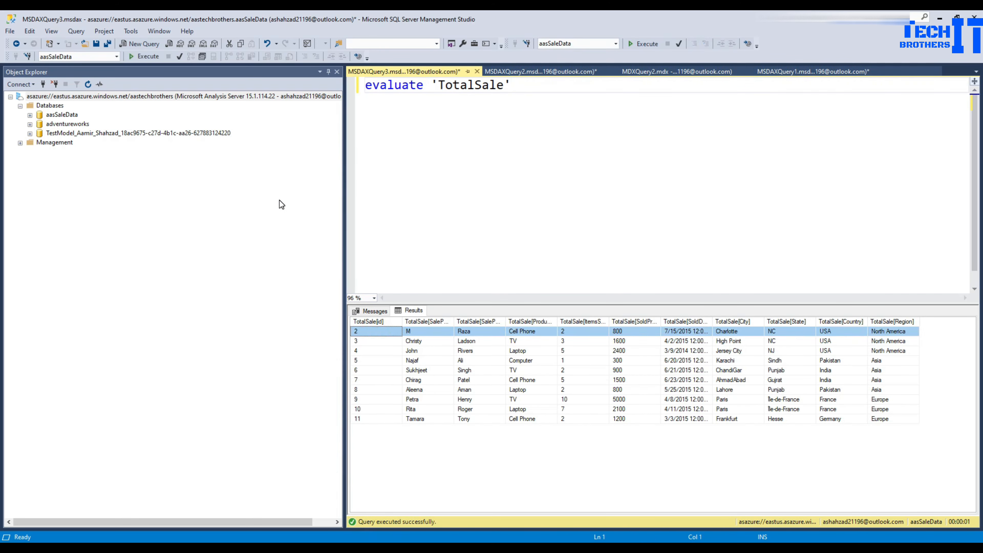
pyautogui.keyDown('shift'); pyautogui.click(378, 342); pyautogui.keyUp('shift')
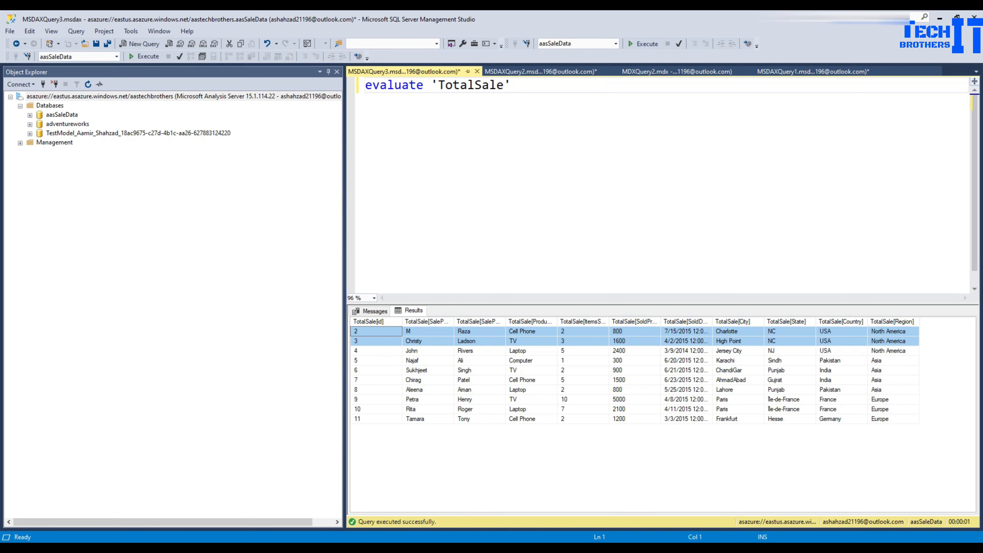
# Return to the TechbrothersDB query editor in the Azure portal and delete the [dbo].[TotalSale] row where id=2
pyautogui.hotkey('alt', 'Tab')
pyautogui.click(162, 19)
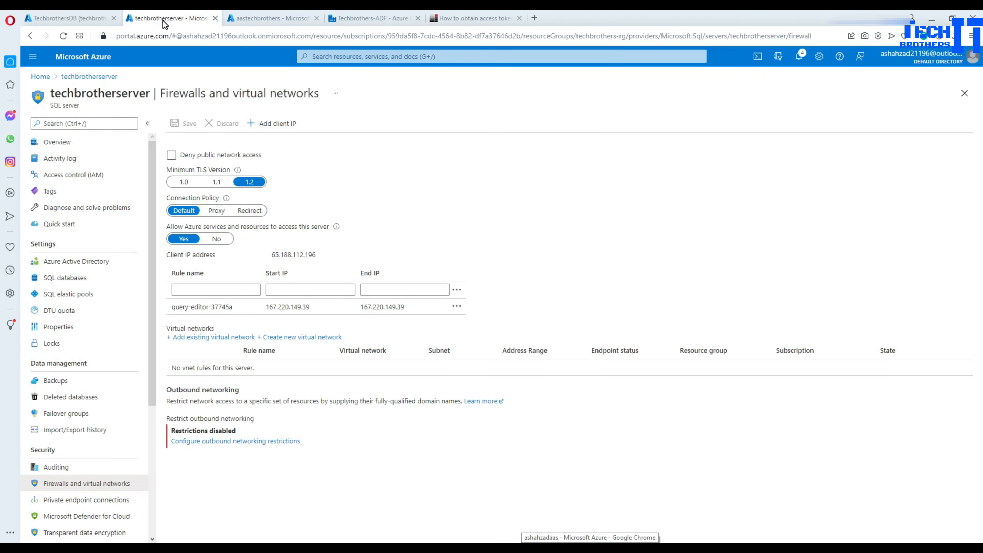
pyautogui.click(83, 19)
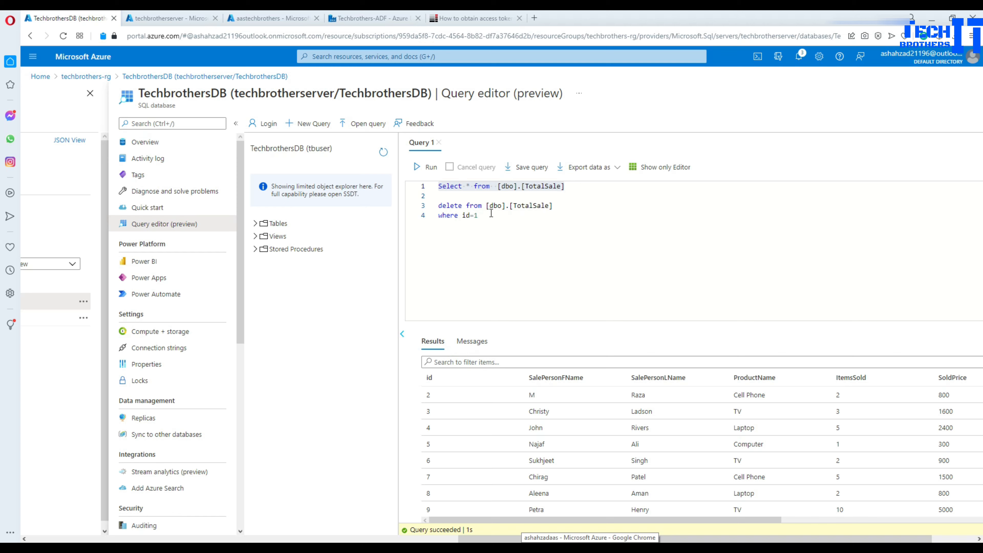
pyautogui.click(482, 216)
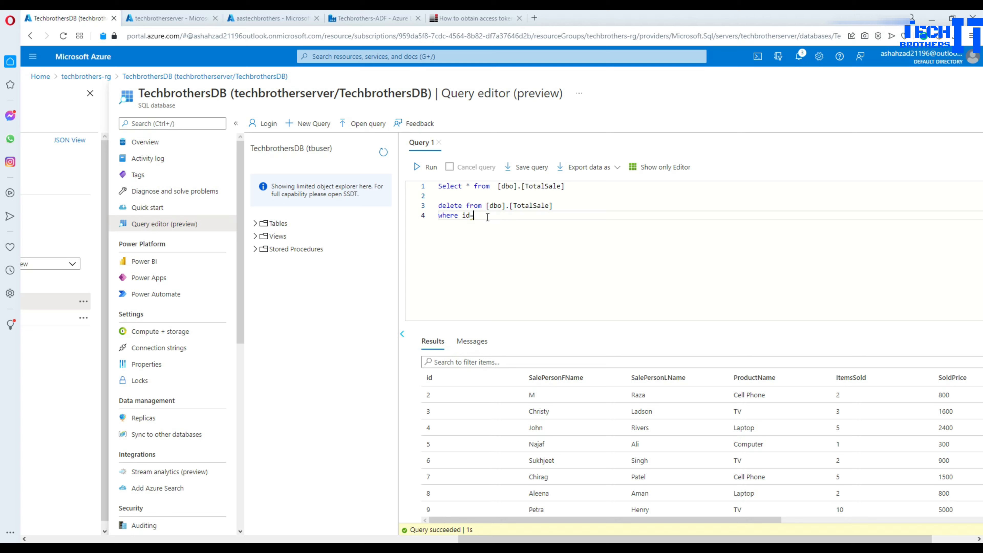
pyautogui.moveTo(500, 217); pyautogui.dragTo(427, 206)
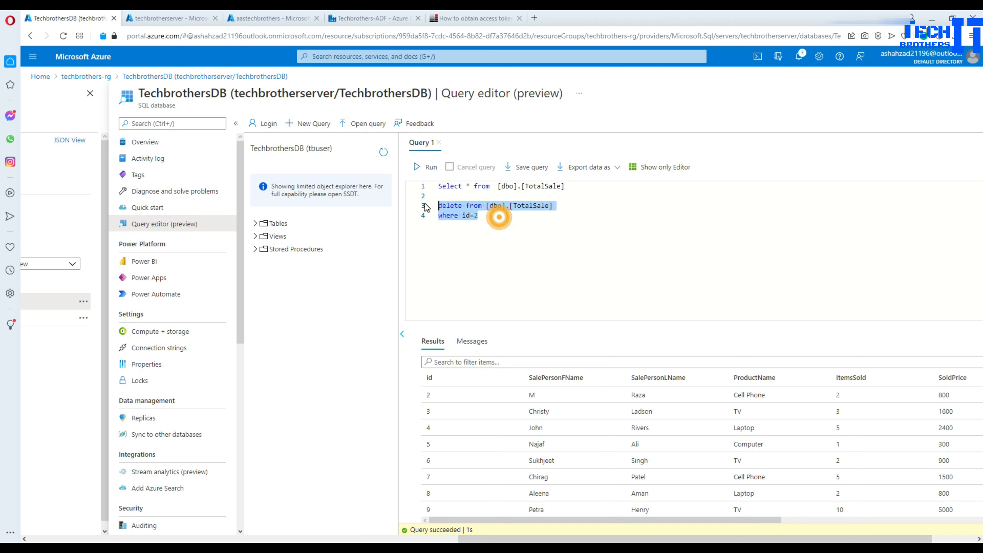
pyautogui.click(427, 167)
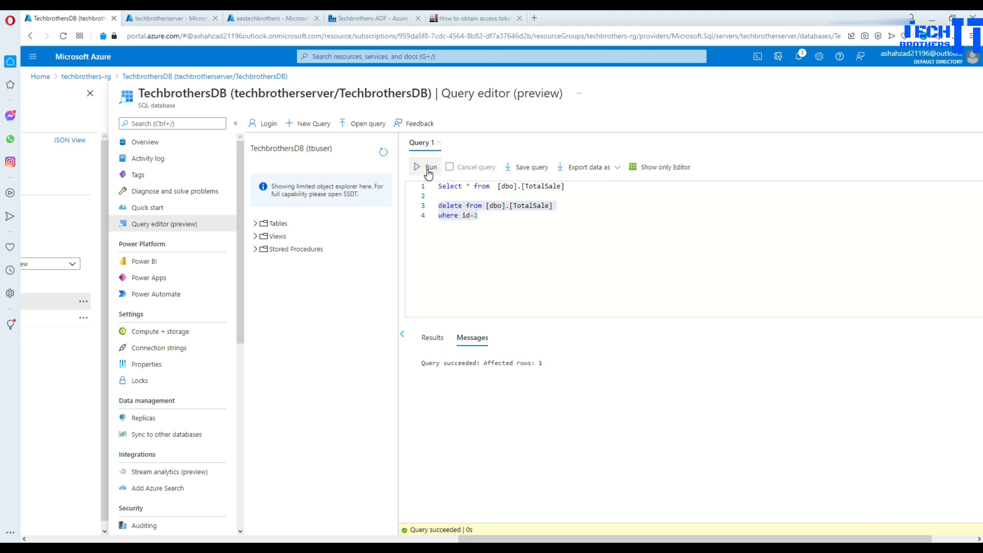
# Add "insert into [dbo].[TotalSale]" above the select statement and run both lines together to duplicate the table's rows
pyautogui.click(510, 194)
pyautogui.moveTo(568, 187); pyautogui.dragTo(443, 186)
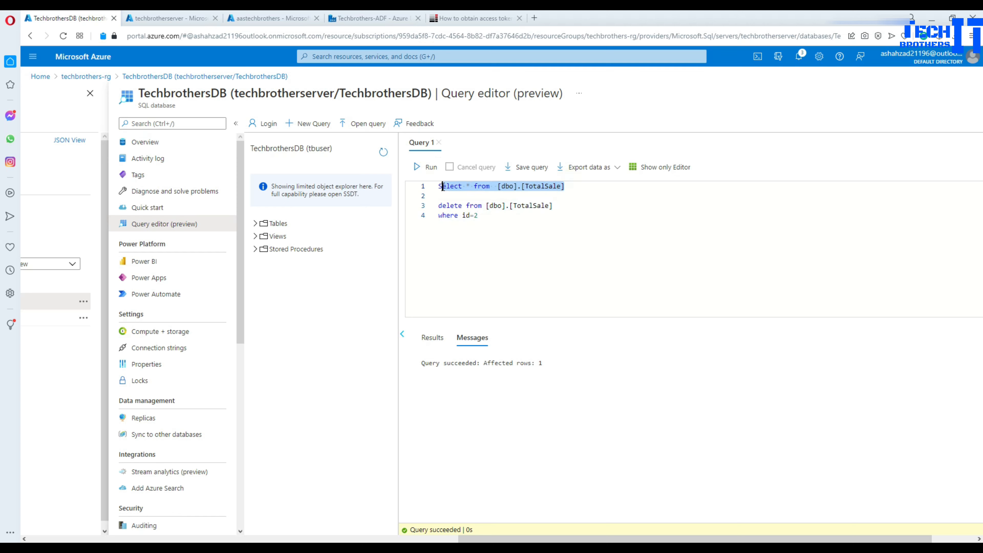
pyautogui.click(503, 187)
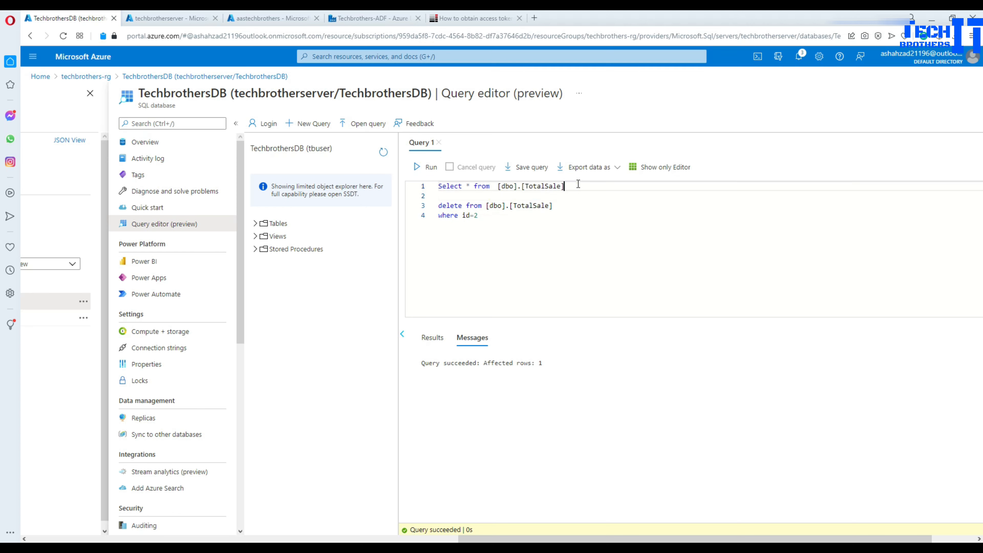
pyautogui.moveTo(572, 186); pyautogui.dragTo(498, 187)
pyautogui.rightClick(502, 187)
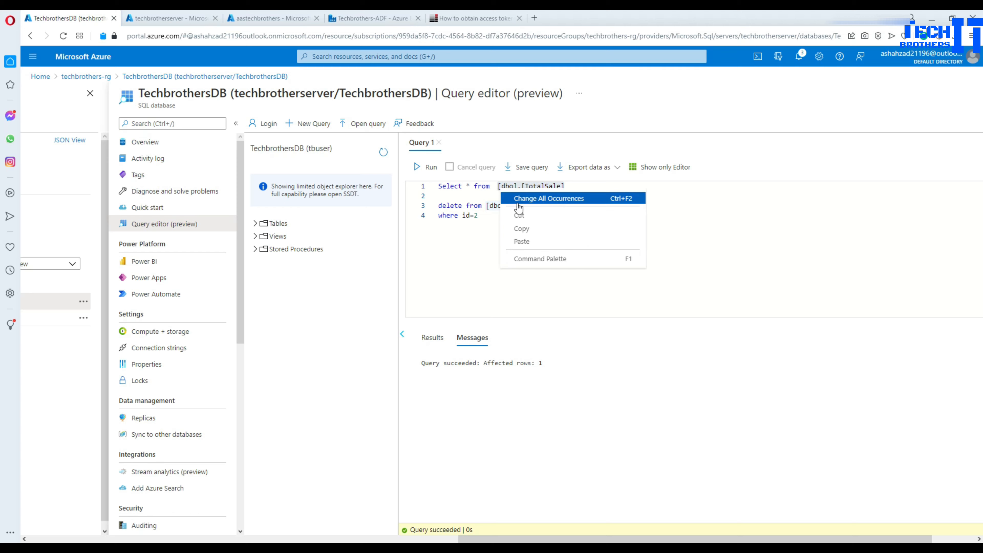
pyautogui.click(523, 227)
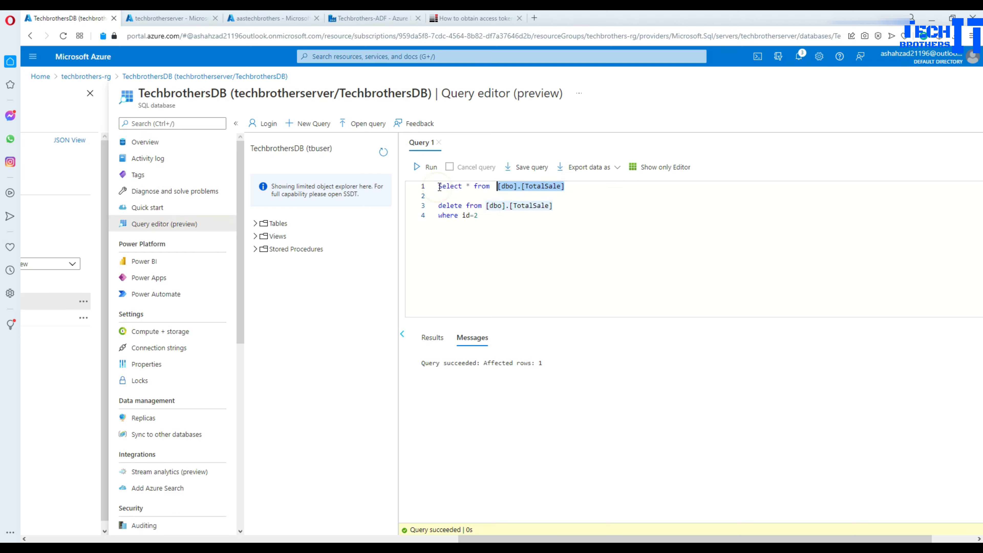
pyautogui.click(438, 186)
pyautogui.press('Return')
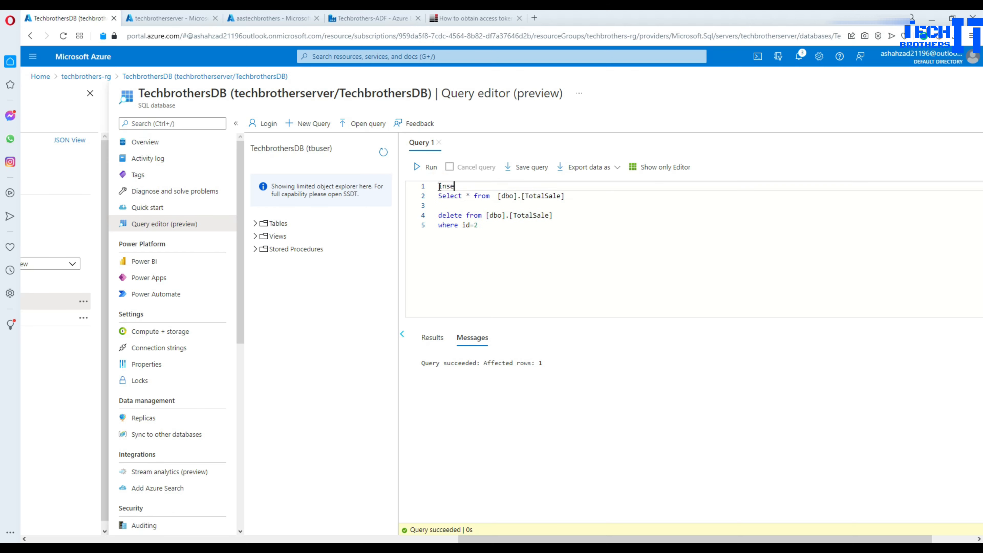
pyautogui.write('Insert into')
pyautogui.hotkey('ctrl', 'v')
pyautogui.moveTo(572, 195); pyautogui.dragTo(438, 186)
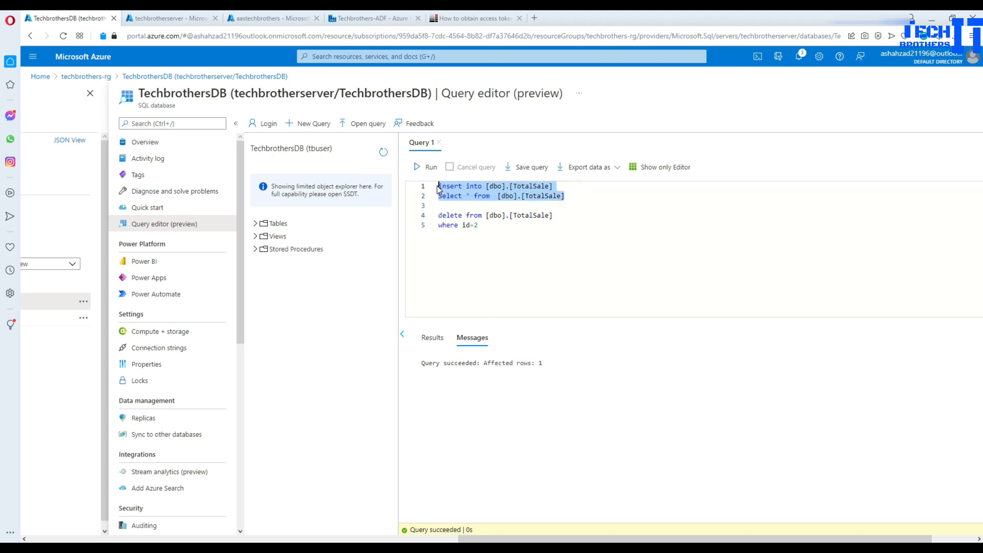
pyautogui.click(427, 168)
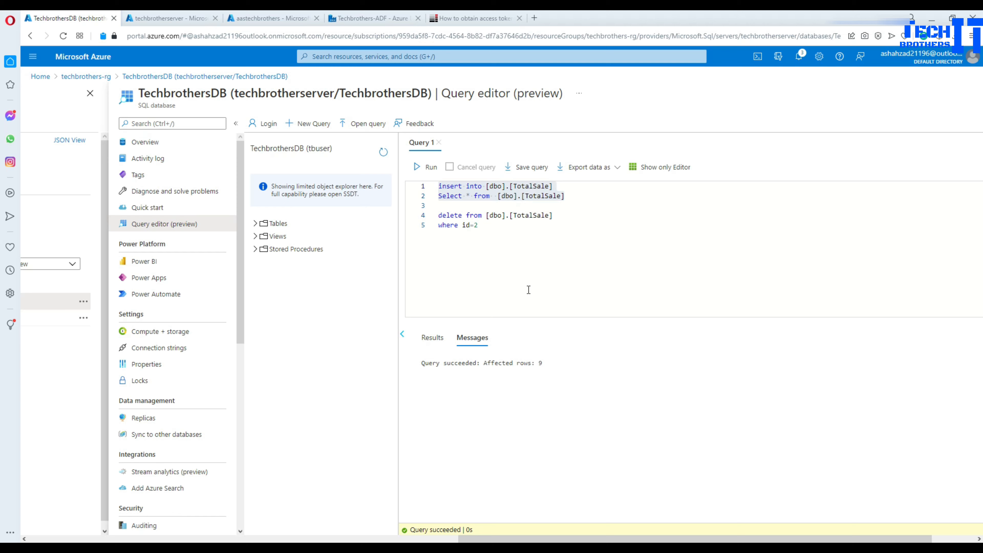
# Run only the select statement on [dbo].[TotalSale] to view the source table's rows
pyautogui.moveTo(553, 215); pyautogui.dragTo(488, 215)
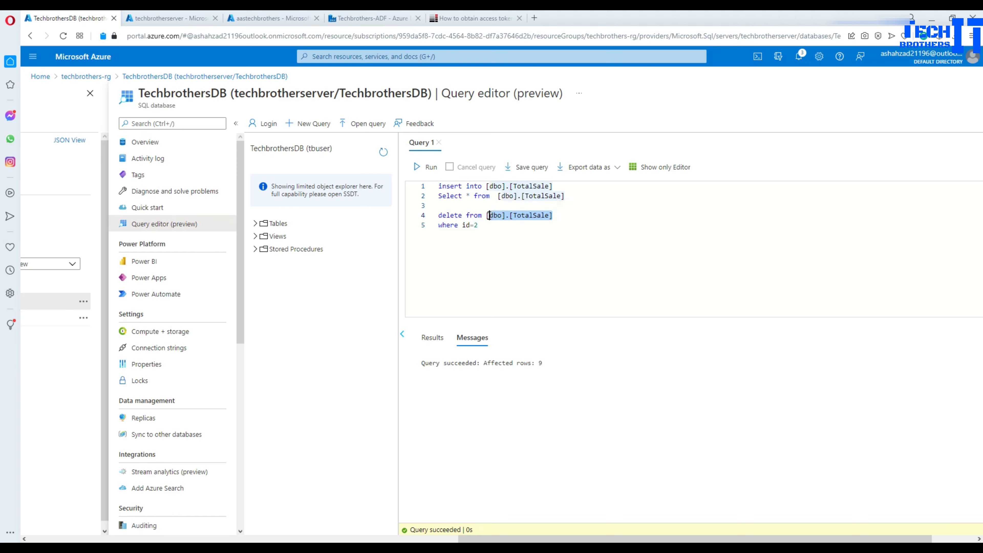
pyautogui.rightClick(491, 216)
pyautogui.moveTo(570, 195); pyautogui.dragTo(430, 200)
pyautogui.click(424, 167)
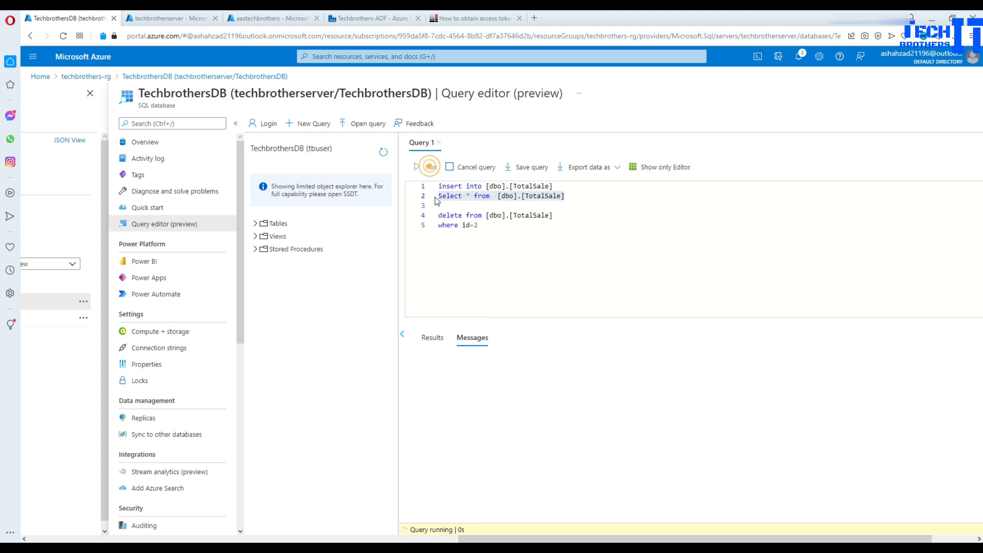
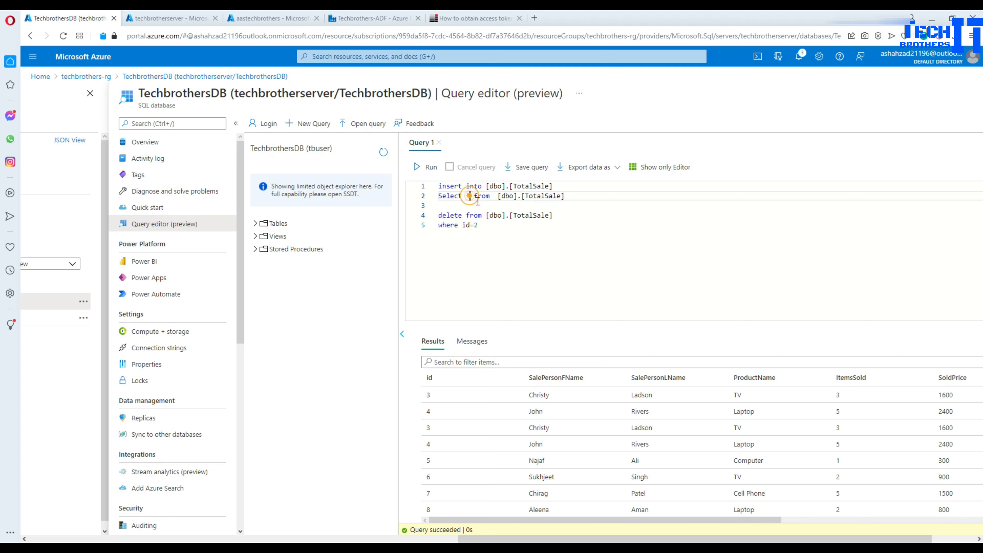
# Change the select statement to count(*) and run it to count the rows in [dbo].[TotalSale]
pyautogui.doubleClick(469, 196)
pyautogui.write('count(*)')
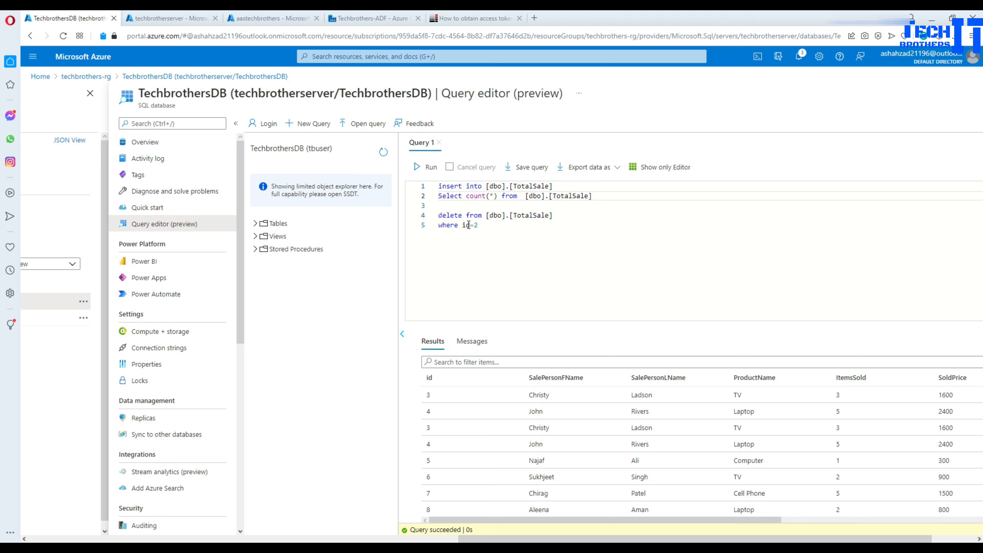
pyautogui.moveTo(596, 195); pyautogui.dragTo(436, 198)
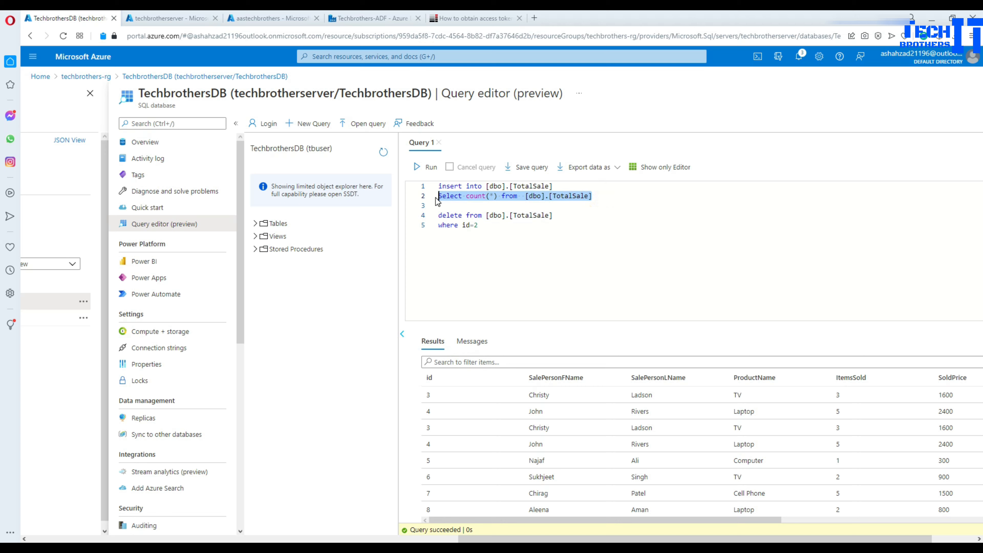
pyautogui.click(431, 168)
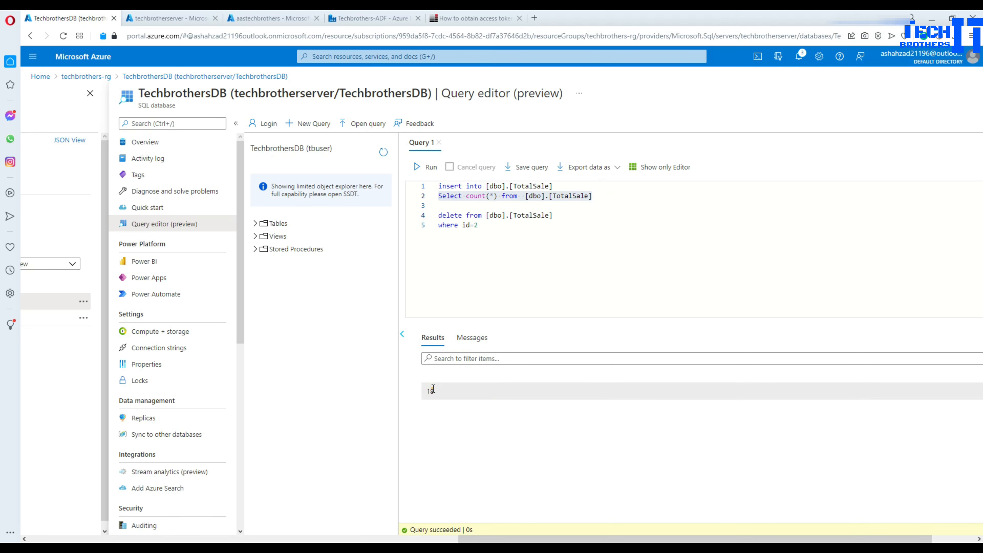
pyautogui.click(486, 223)
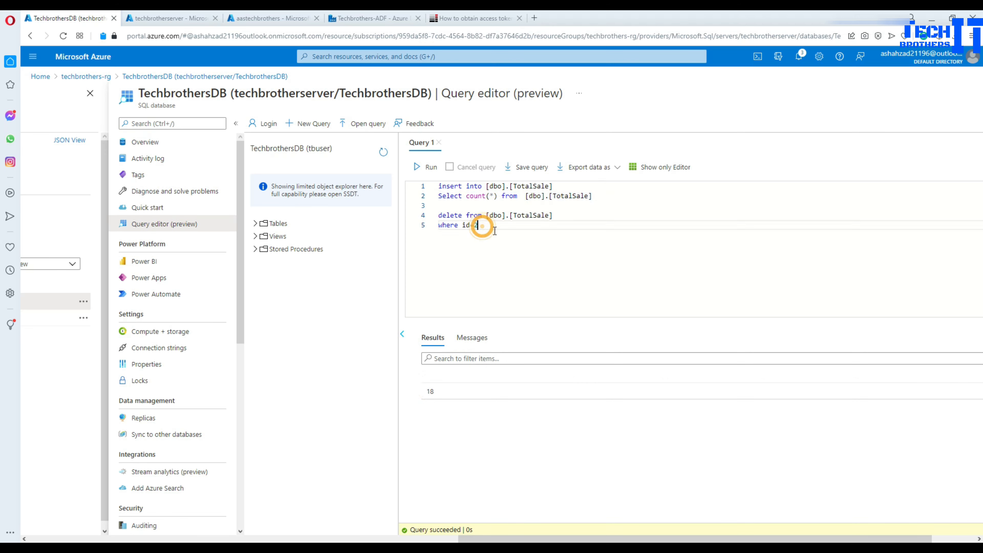
pyautogui.click(604, 197)
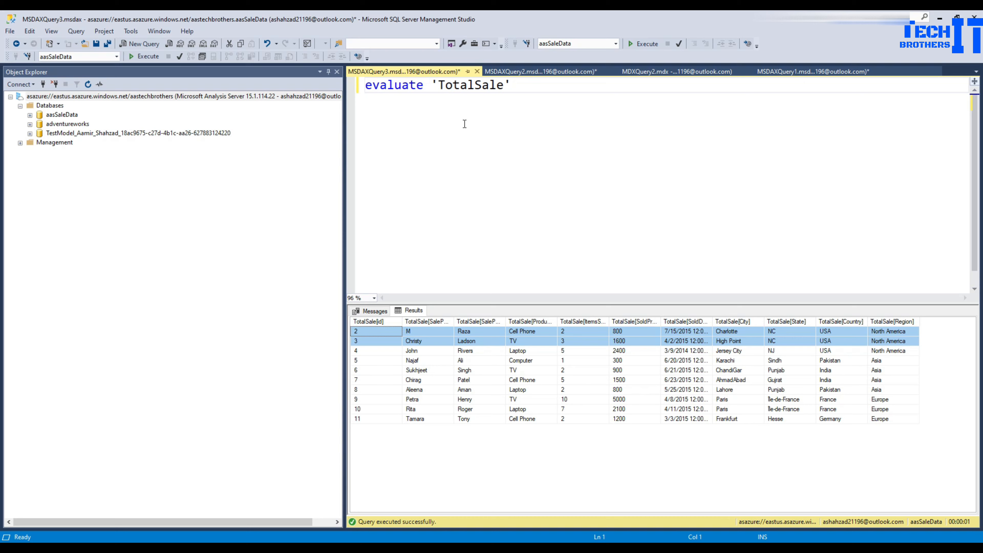
# Execute the evaluate 'TotalSale' query in SQL Server Management Studio to examine the model's rows before processing
pyautogui.click(143, 56)
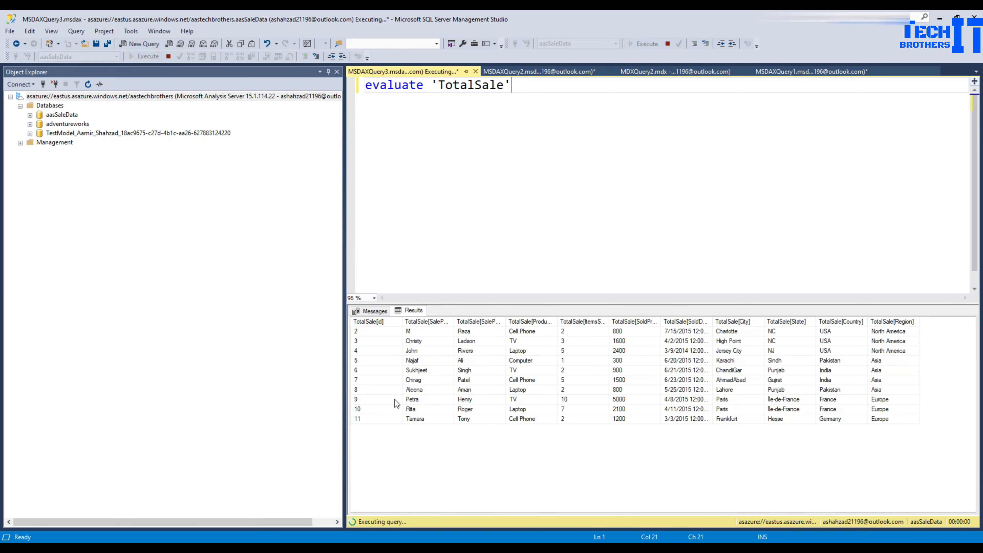
pyautogui.click(366, 331)
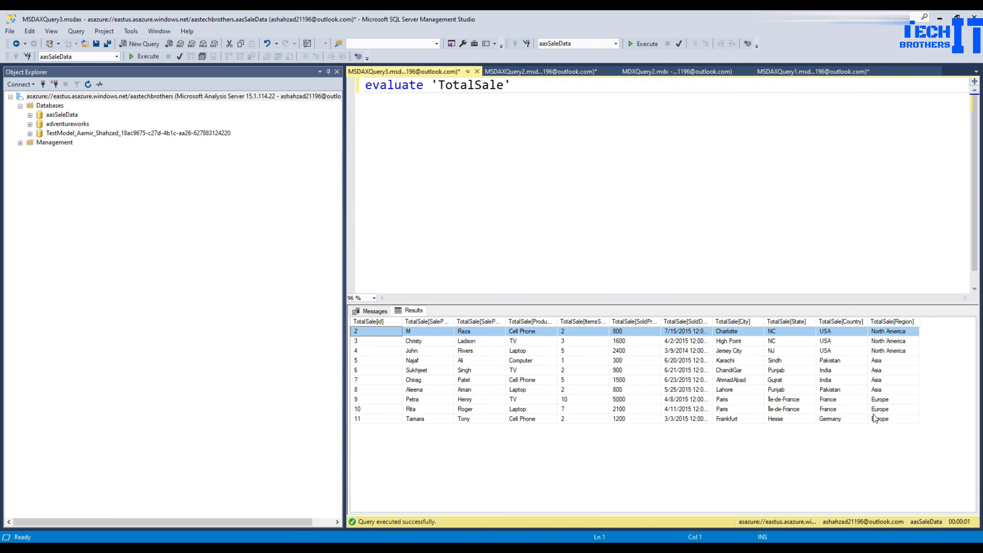
pyautogui.moveTo(874, 417); pyautogui.dragTo(467, 324)
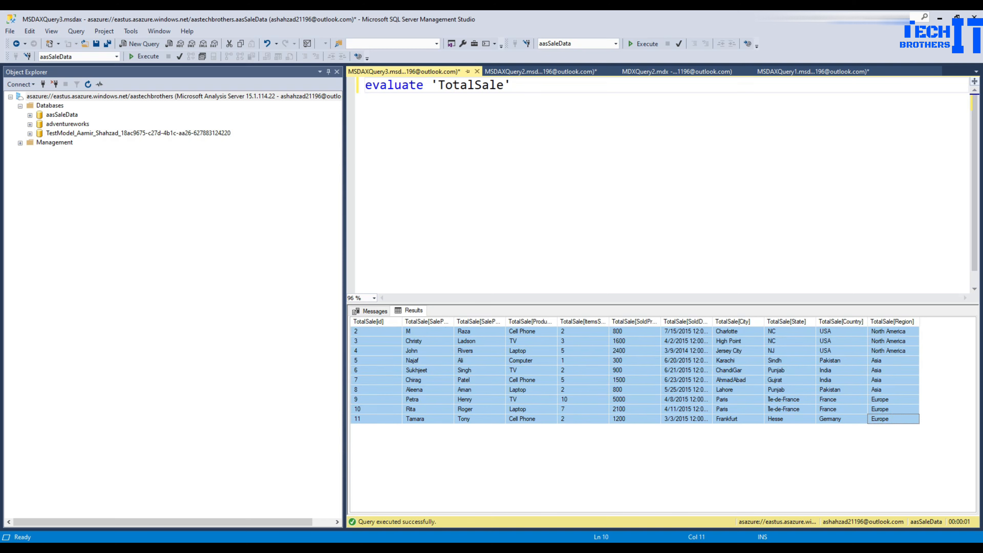
# Go back to Data Factory, start a new debug run of pipeline1 and refresh the Web1 activity's status
pyautogui.hotkey('alt', 'Tab')
pyautogui.click(368, 18)
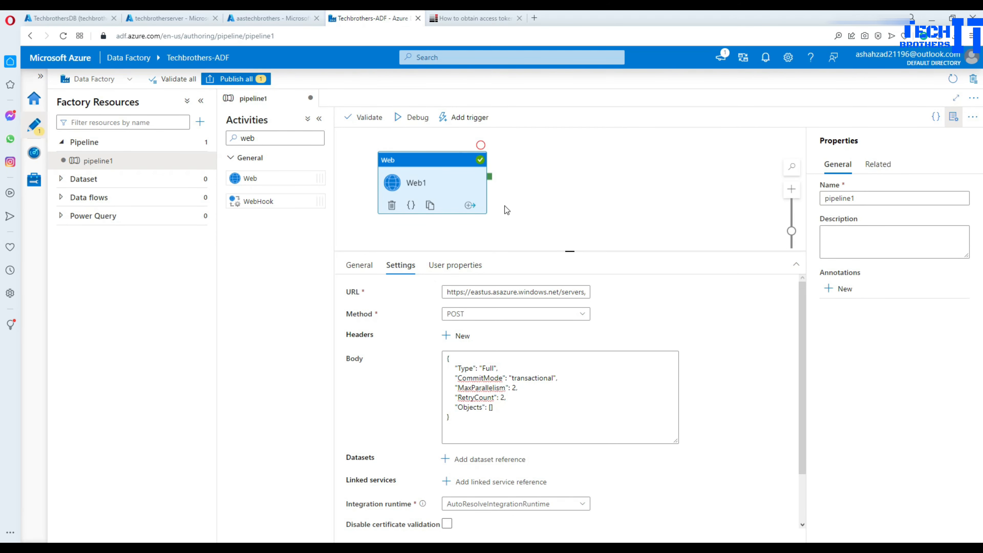
pyautogui.click(423, 118)
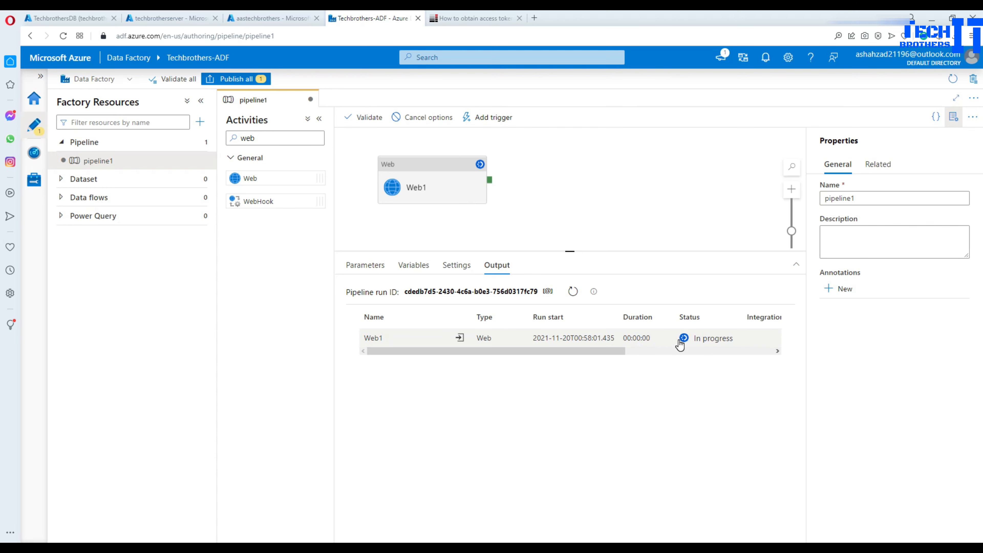
pyautogui.click(574, 294)
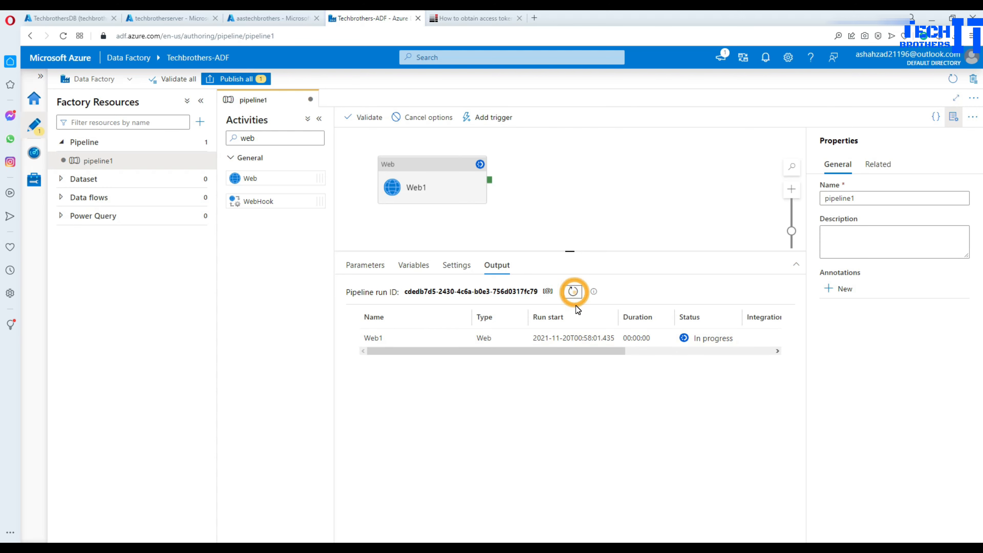
pyautogui.click(574, 295)
pyautogui.click(574, 296)
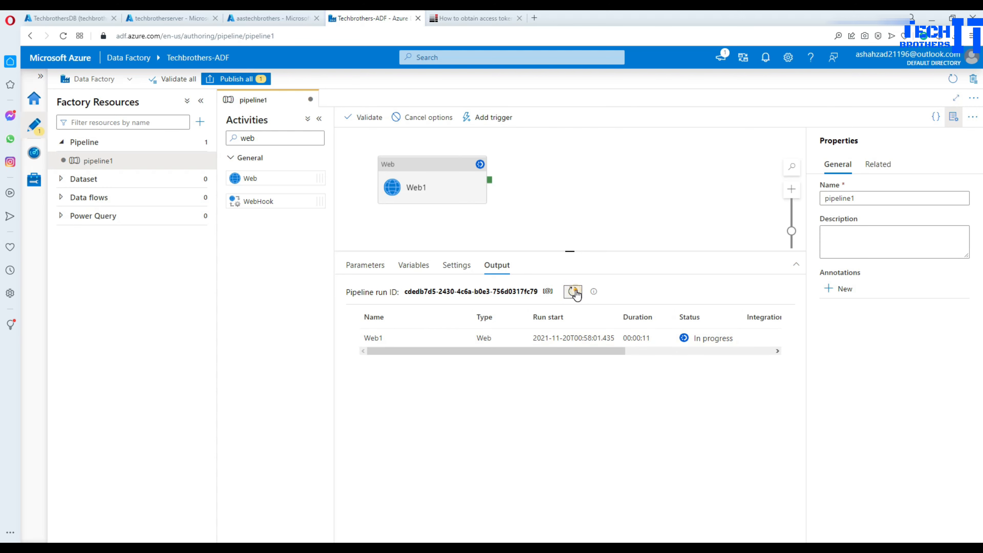
pyautogui.click(575, 298)
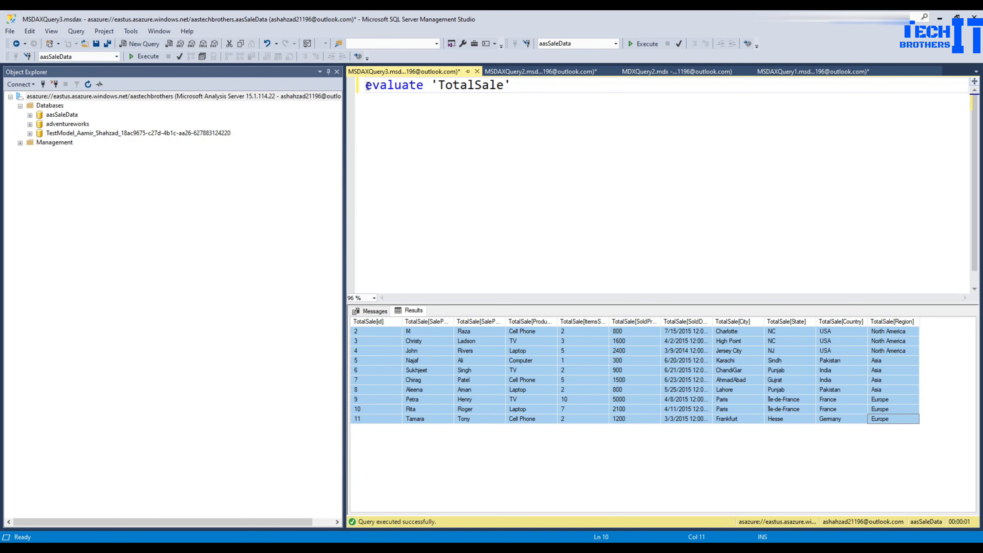
# Rerun the evaluate 'TotalSale' query in SQL Server Management Studio to check whether the pipeline run has refreshed the model
pyautogui.moveTo(367, 86); pyautogui.dragTo(510, 86)
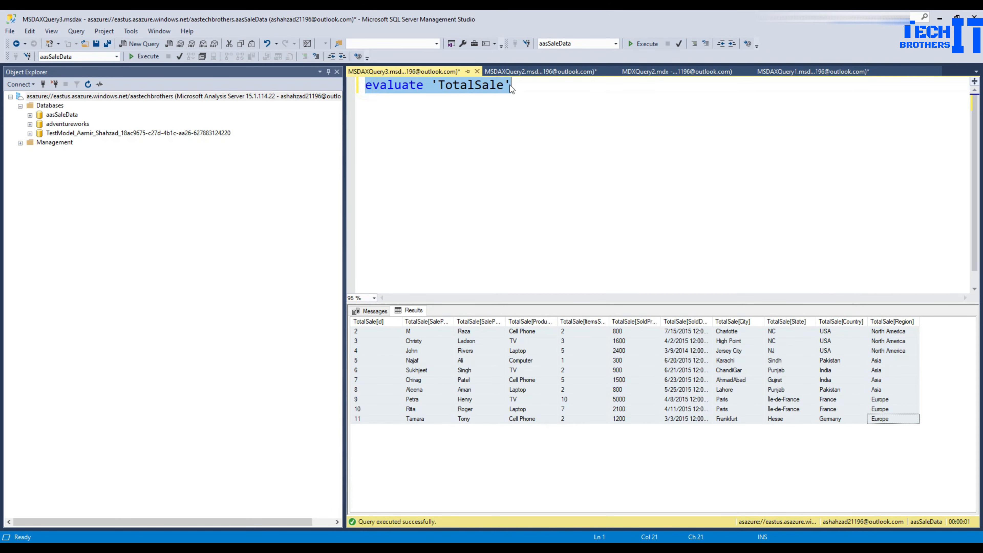
pyautogui.click(154, 58)
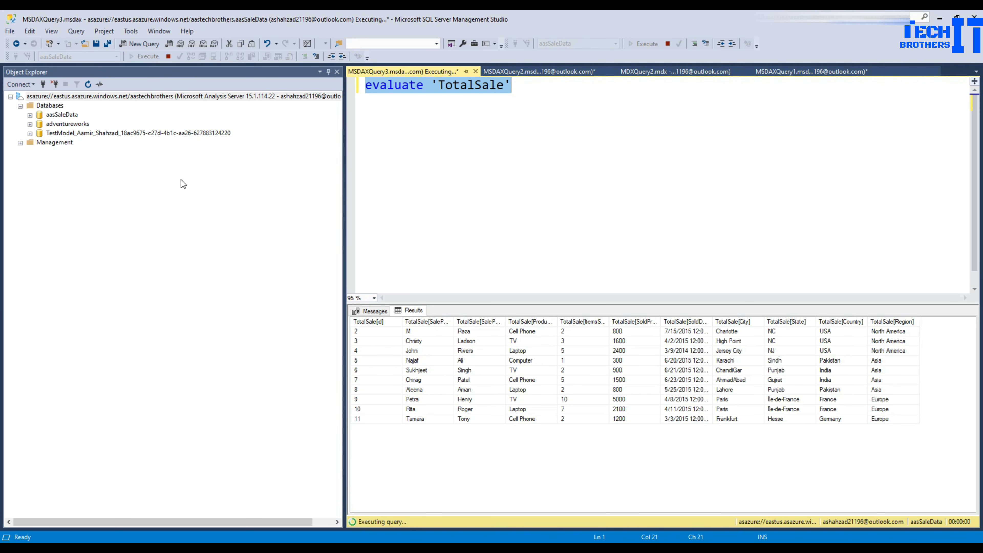
pyautogui.click(132, 57)
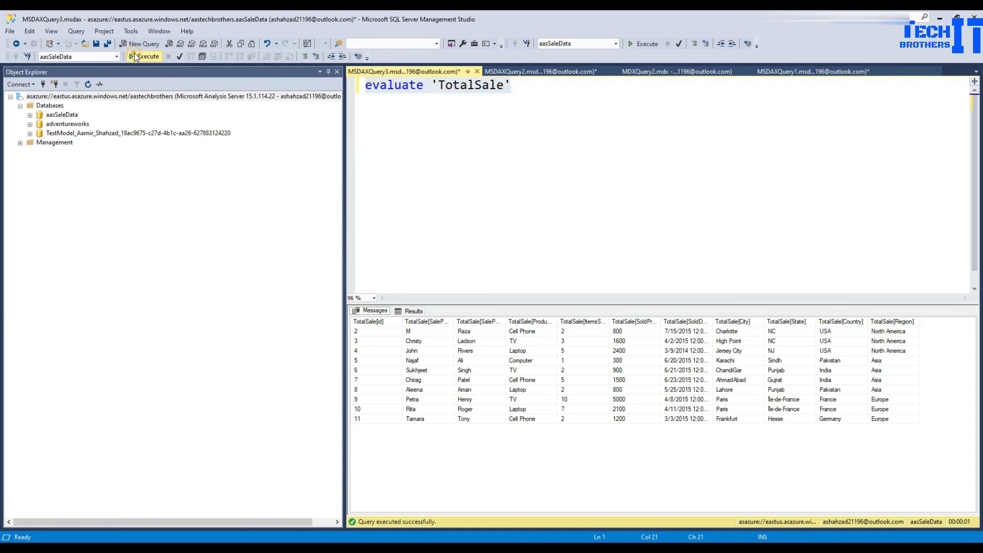
# Execute the evaluate 'TotalSale' query against aasSaleData again and examine the returned rows
pyautogui.click(137, 55)
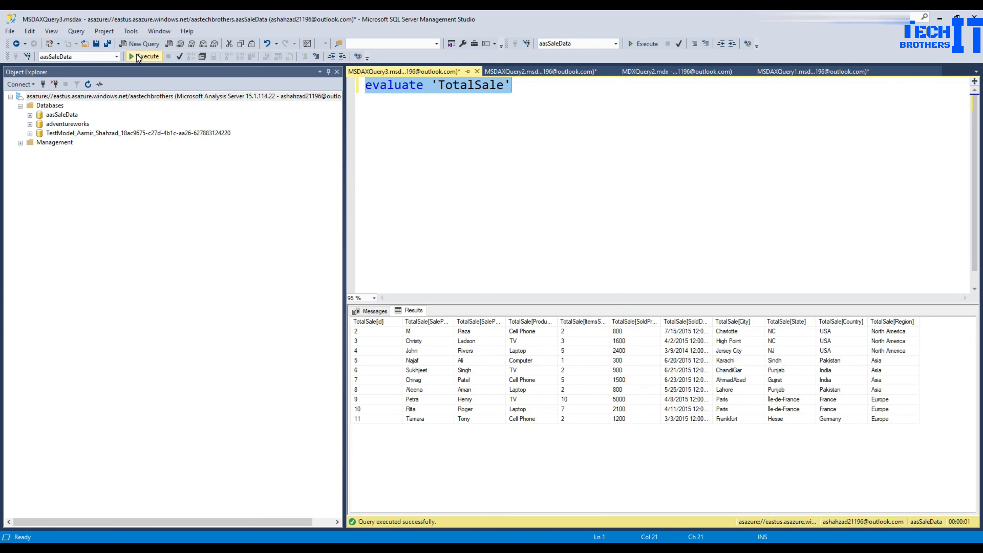
pyautogui.click(137, 57)
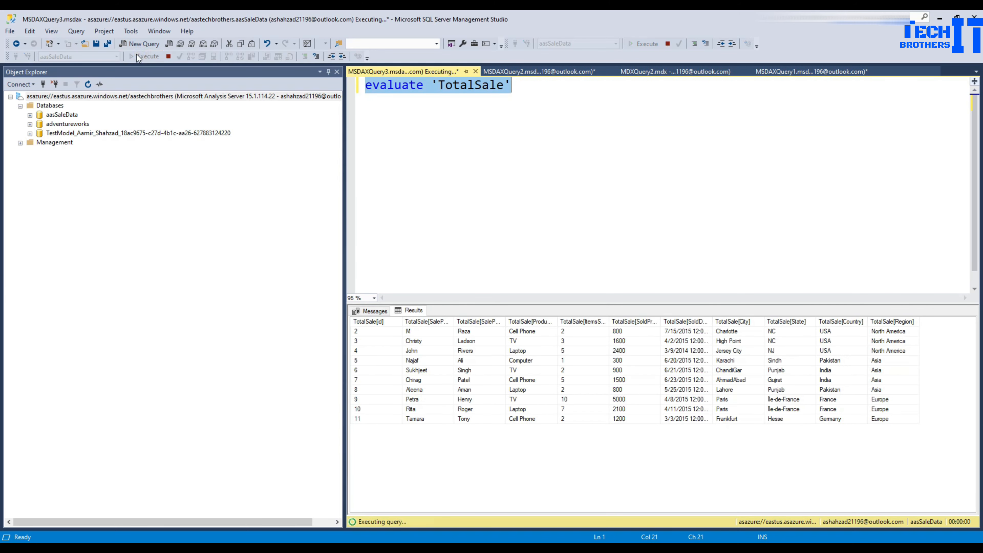
pyautogui.click(517, 216)
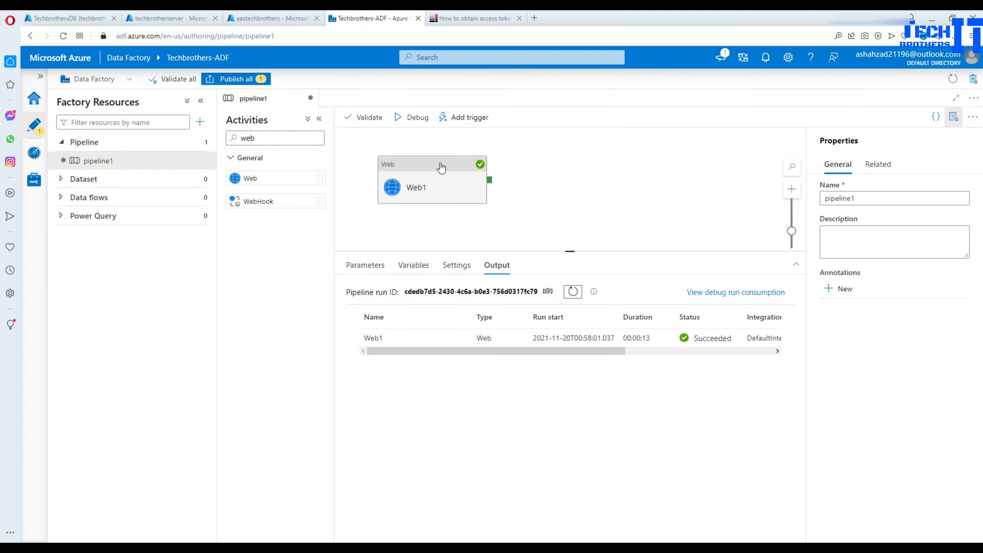
# In Data Factory, set Web1's body to Type "full", CommitMode "transactional", MaxParallelism 16, RetryCount 2 and Objects [], and rerun the model's TotalSale query
pyautogui.click(439, 166)
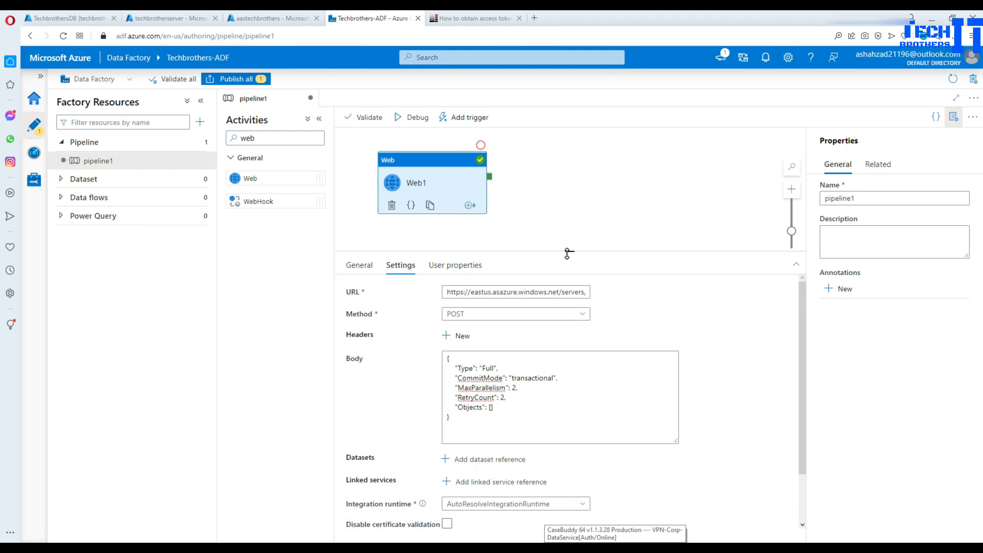
pyautogui.moveTo(567, 249); pyautogui.dragTo(568, 243)
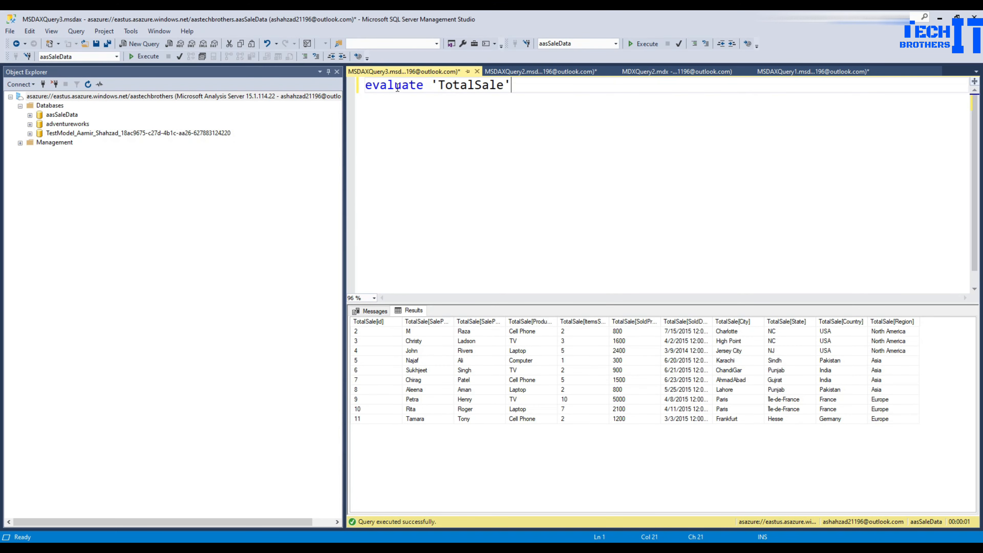
pyautogui.click(147, 56)
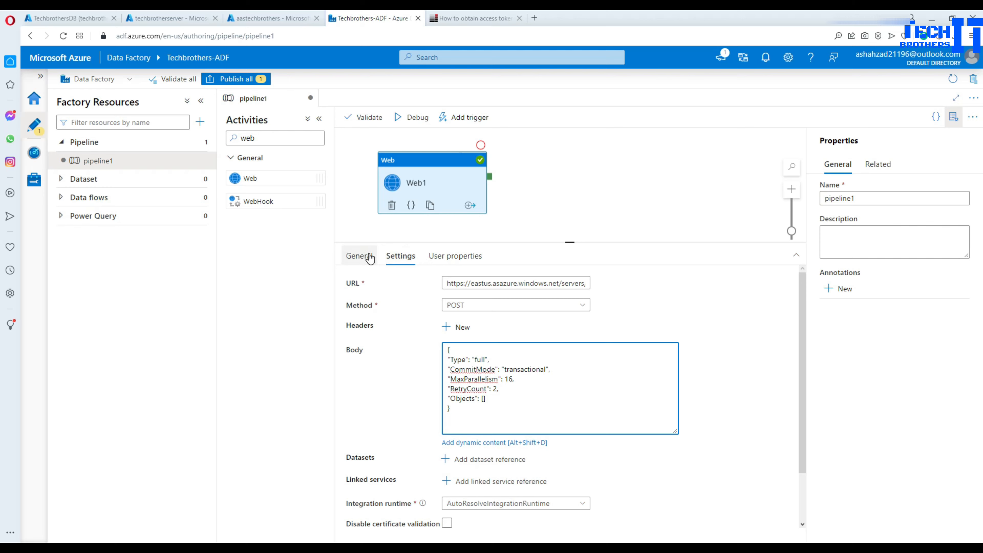
pyautogui.moveTo(458, 411); pyautogui.dragTo(440, 351)
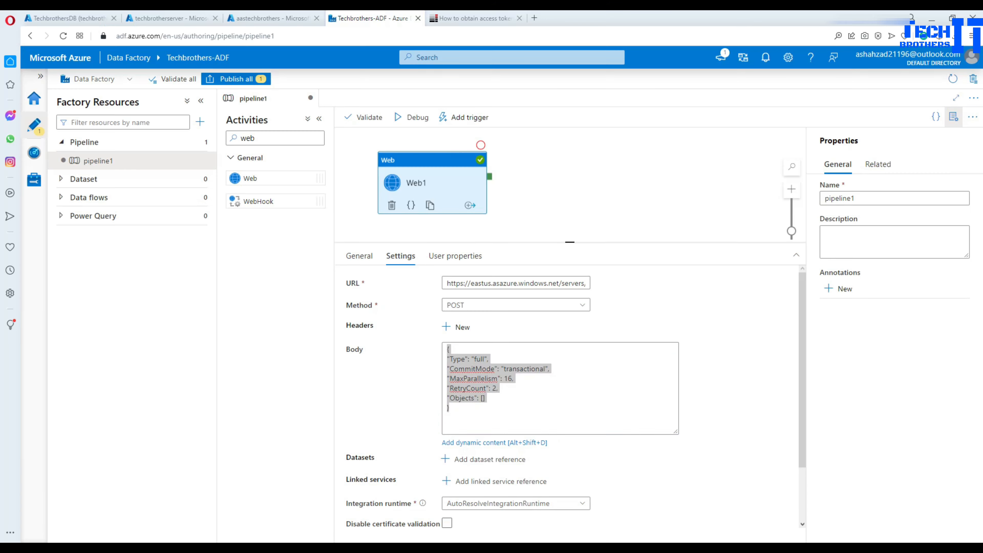
# In the TechbrothersDB query editor, change count(*) to * and run the insert into [dbo].[TotalSale] statement twice to duplicate the table's rows
pyautogui.click(124, 18)
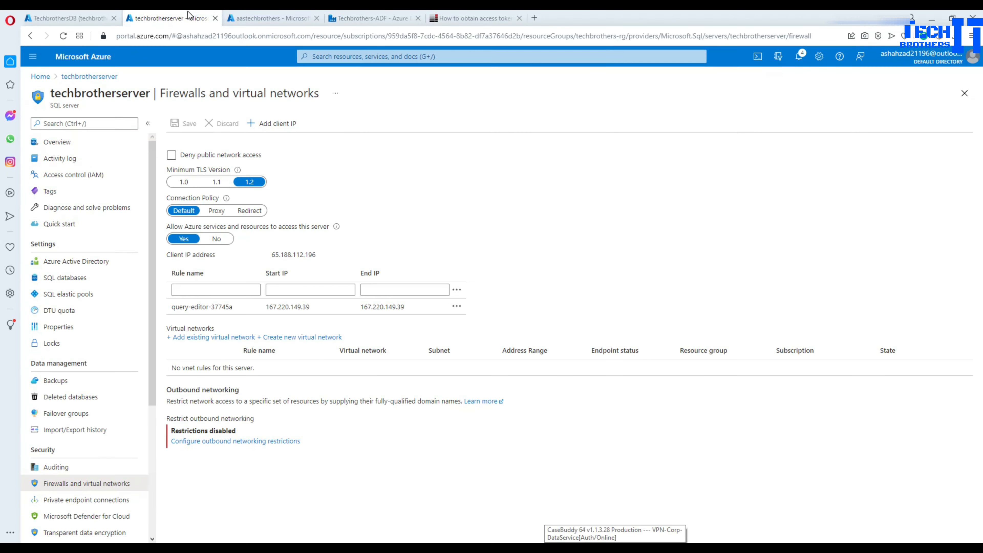
pyautogui.click(118, 19)
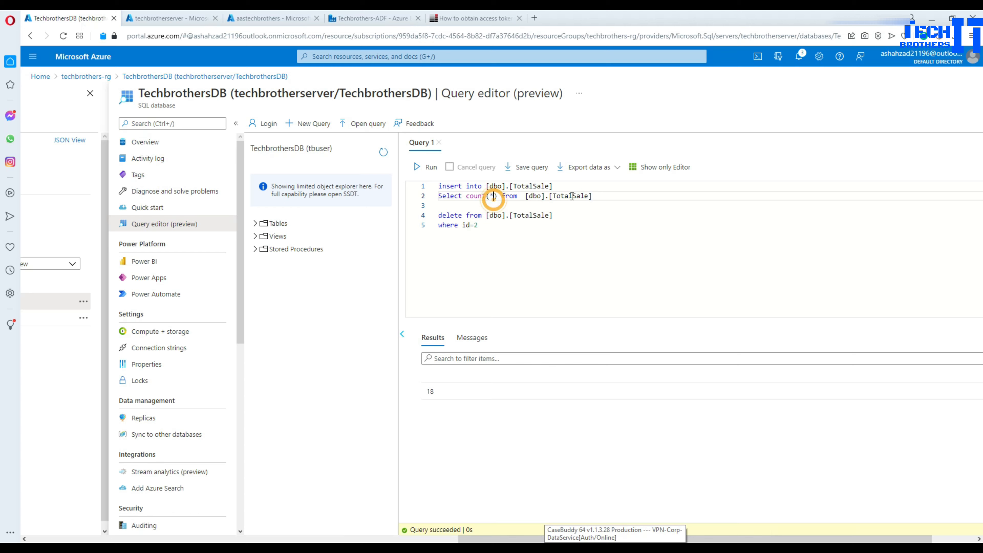
pyautogui.moveTo(497, 196); pyautogui.dragTo(467, 196)
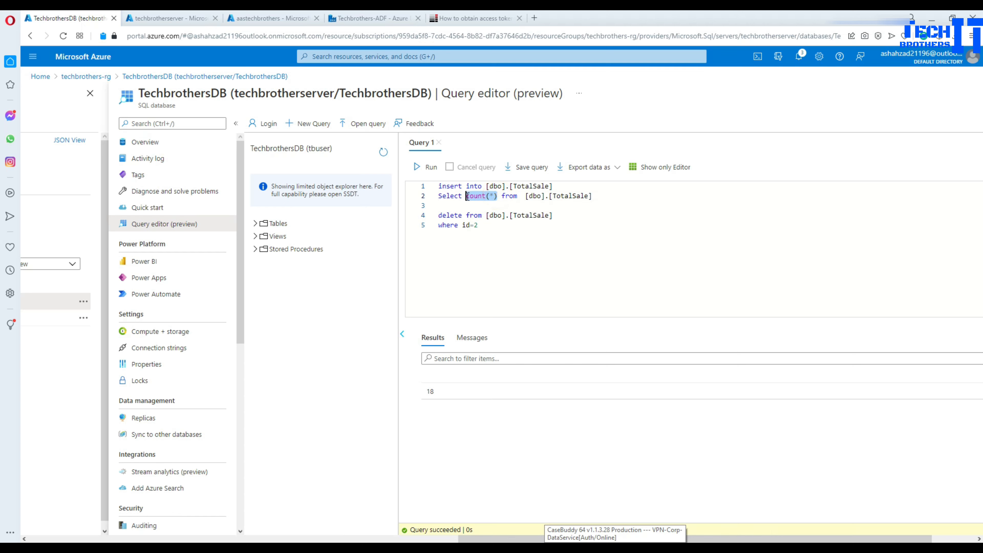
pyautogui.write('*')
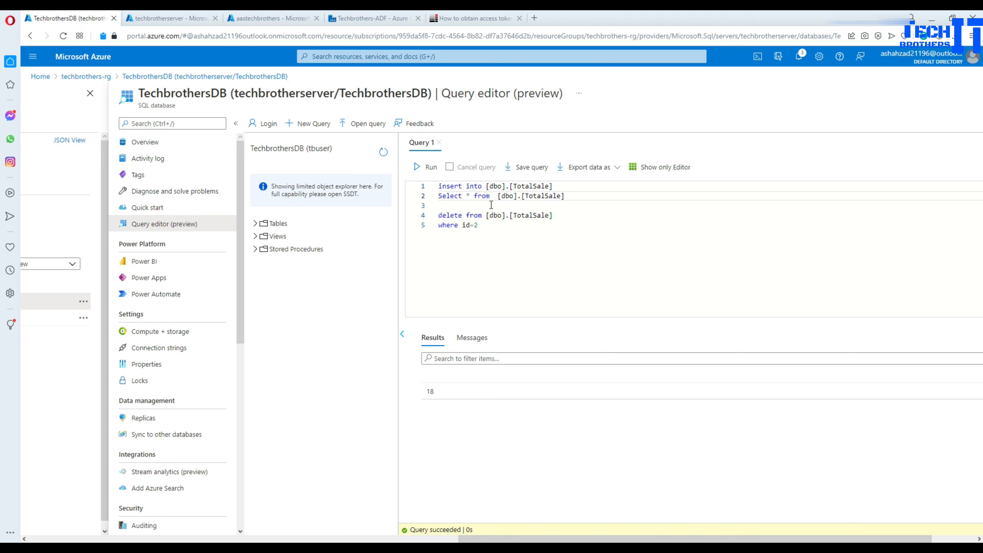
pyautogui.moveTo(583, 198); pyautogui.dragTo(438, 185)
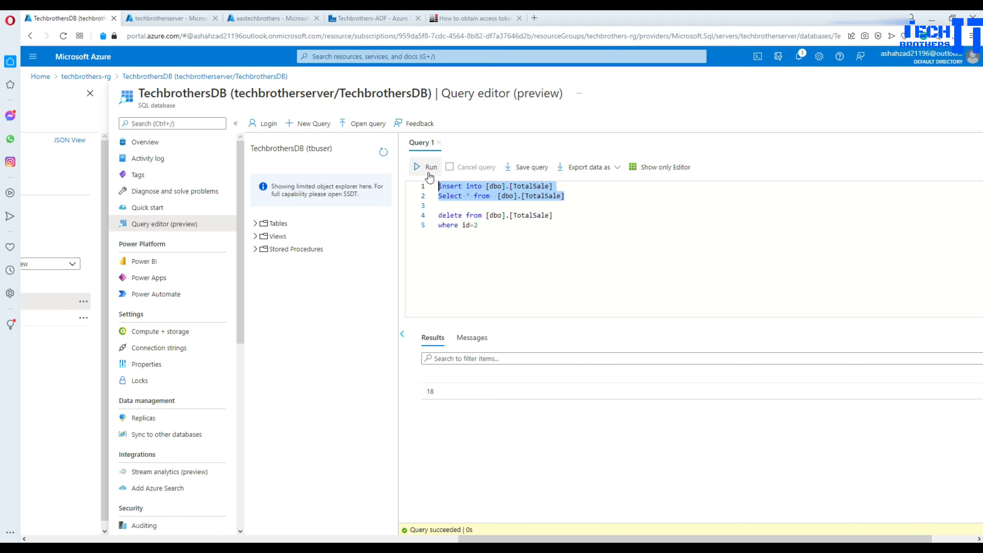
pyautogui.click(430, 177)
pyautogui.click(429, 175)
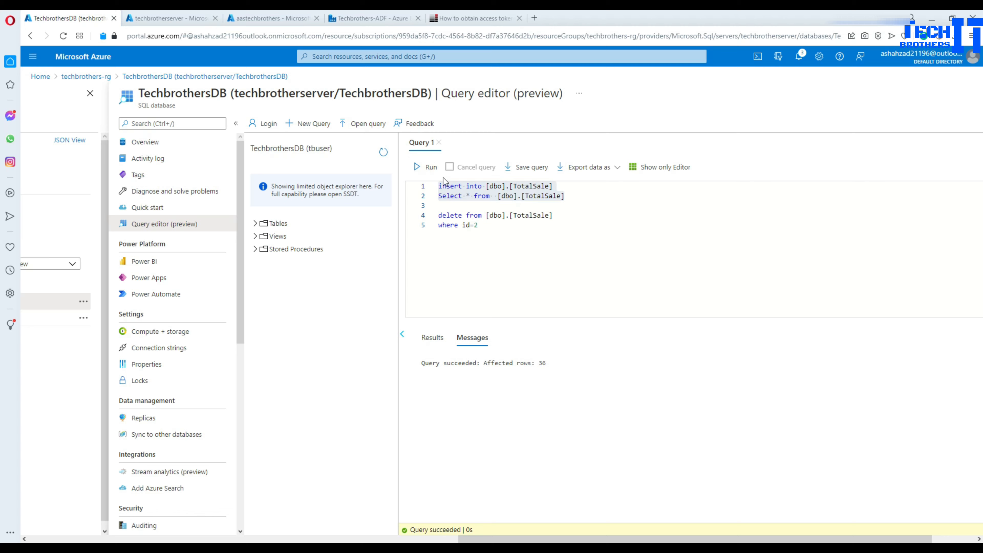
# Change the select list back to count(*) and run only that statement to count the enlarged [dbo].[TotalSale] table
pyautogui.click(471, 196)
pyautogui.press('BackSpace')
pyautogui.write('coun')
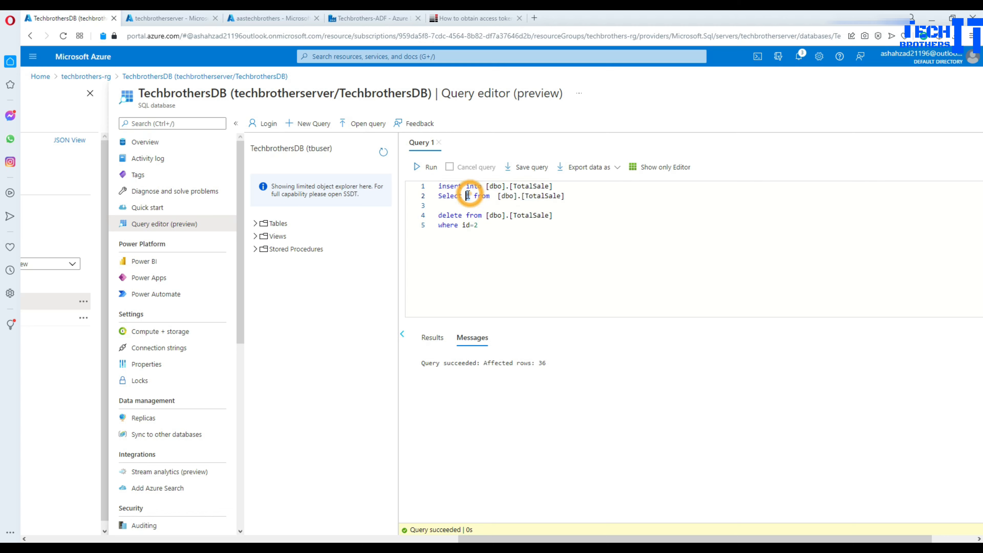
pyautogui.write('t(*)')
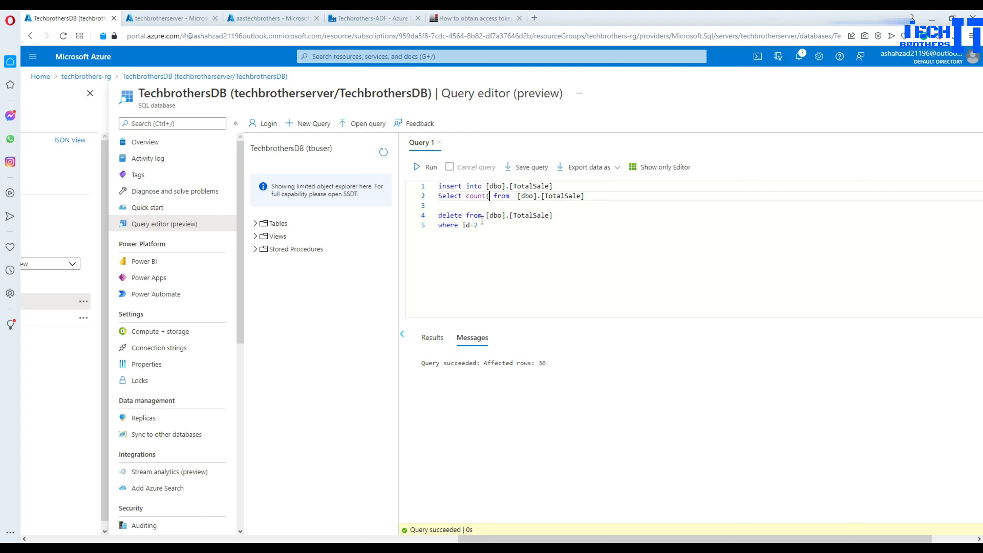
pyautogui.moveTo(616, 196); pyautogui.dragTo(423, 196)
pyautogui.click(429, 167)
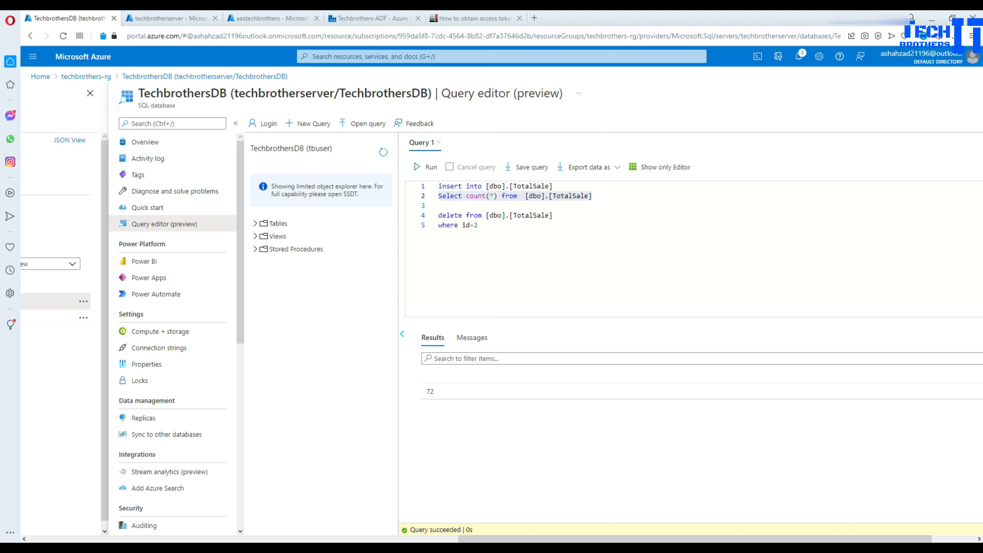
# Look at the model's current query rows in SQL Server Management Studio, and start another debug run of pipeline1 in Data Factory
pyautogui.hotkey('alt', 'Tab')
pyautogui.hotkey('alt', 'Tab')
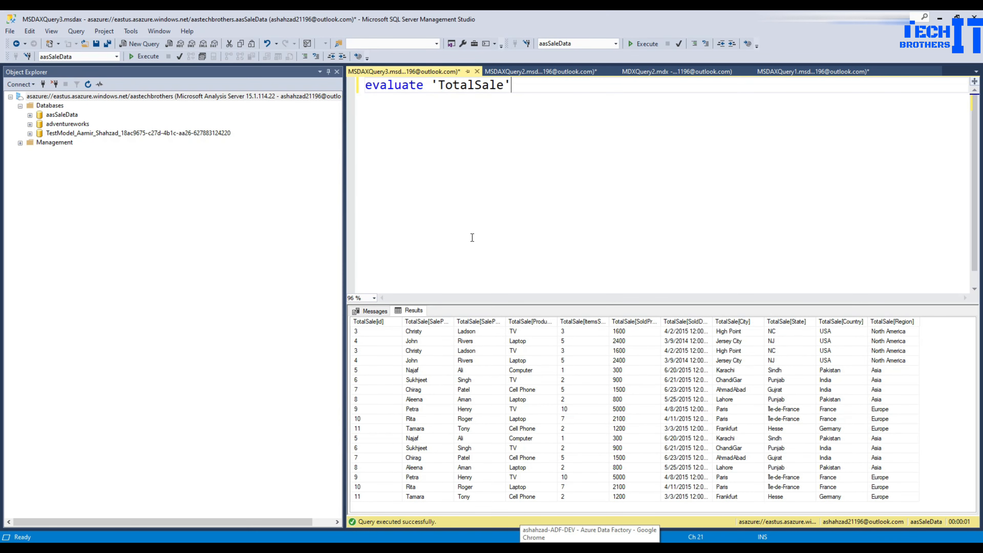
pyautogui.hotkey('alt', 'Tab')
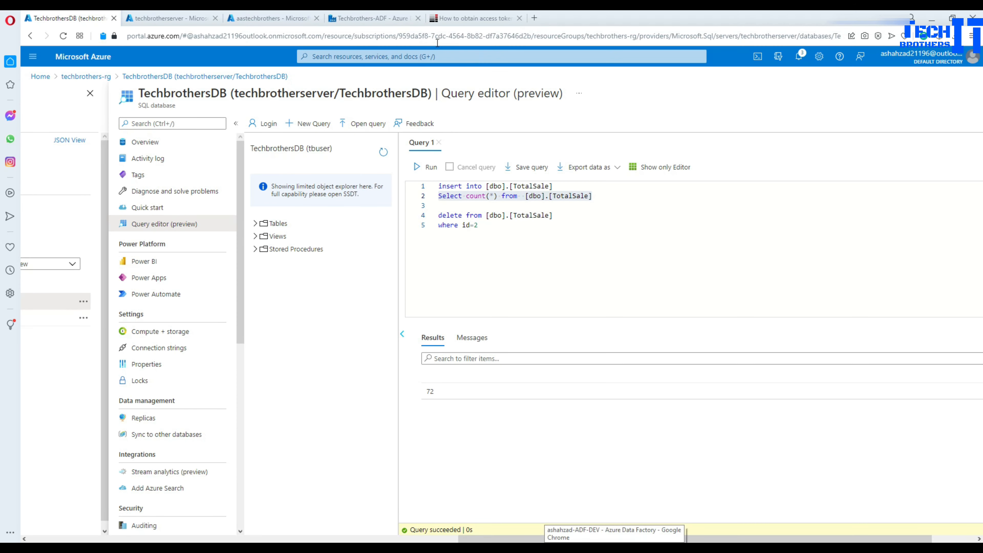
pyautogui.click(269, 18)
pyautogui.click(172, 17)
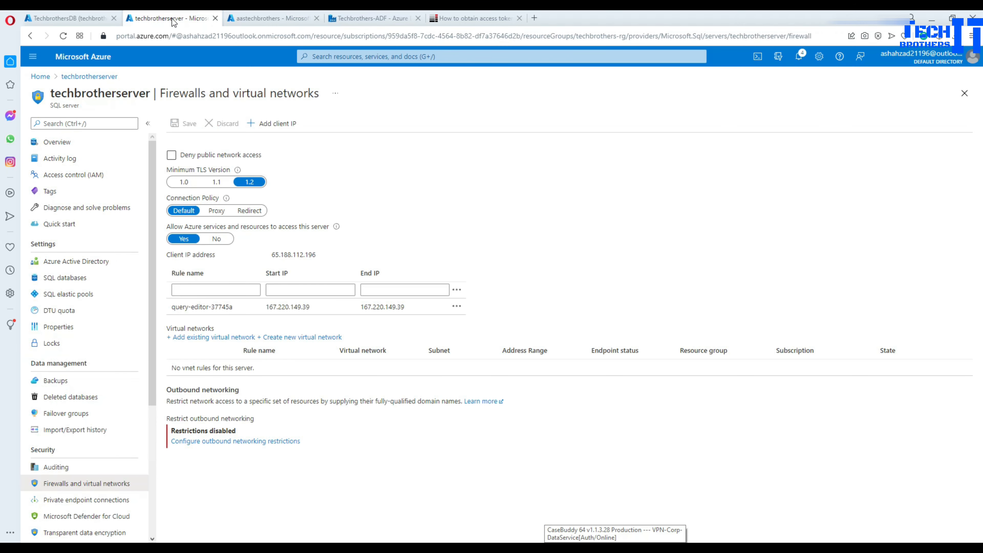
pyautogui.click(352, 17)
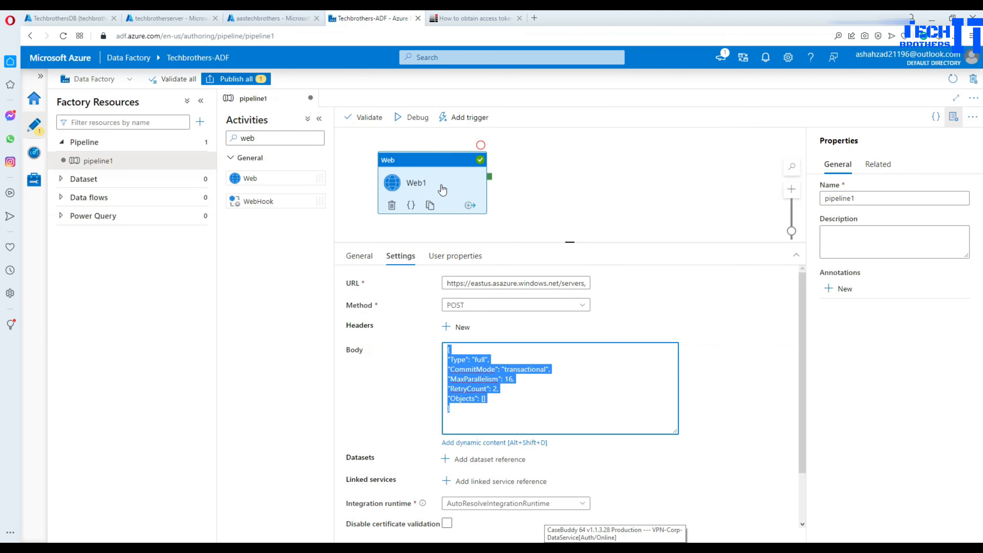
pyautogui.click(517, 175)
pyautogui.click(417, 117)
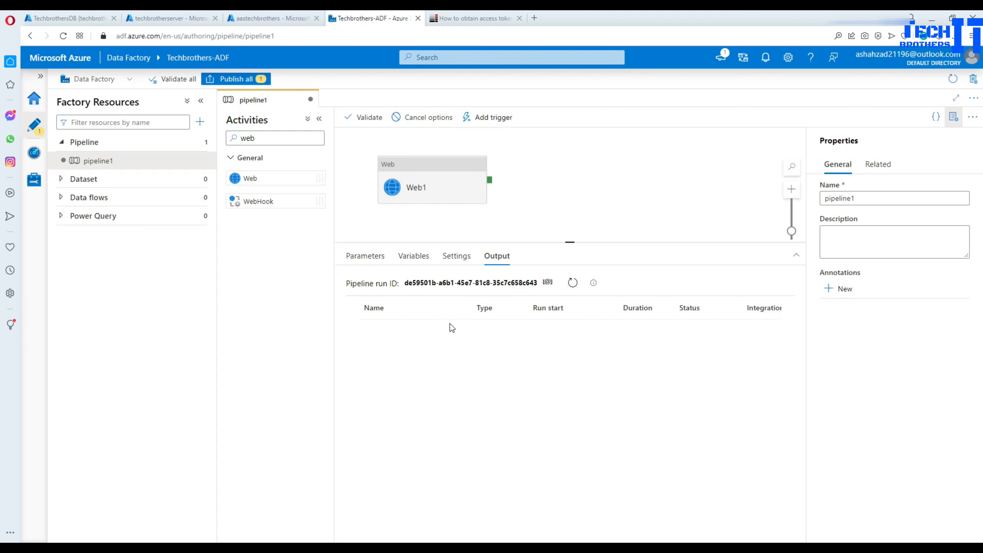
# Refresh the debug run's output until Web1 finishes, and examine the activity's status and duration
pyautogui.click(572, 284)
pyautogui.click(575, 285)
pyautogui.click(573, 289)
pyautogui.click(573, 283)
pyautogui.click(576, 288)
pyautogui.click(571, 284)
pyautogui.click(453, 189)
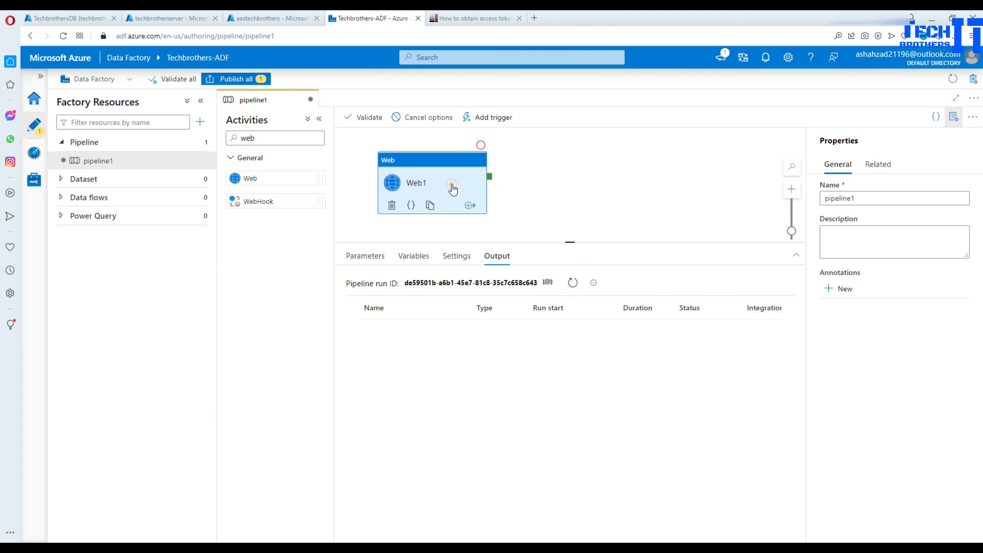
pyautogui.click(529, 210)
pyautogui.click(572, 284)
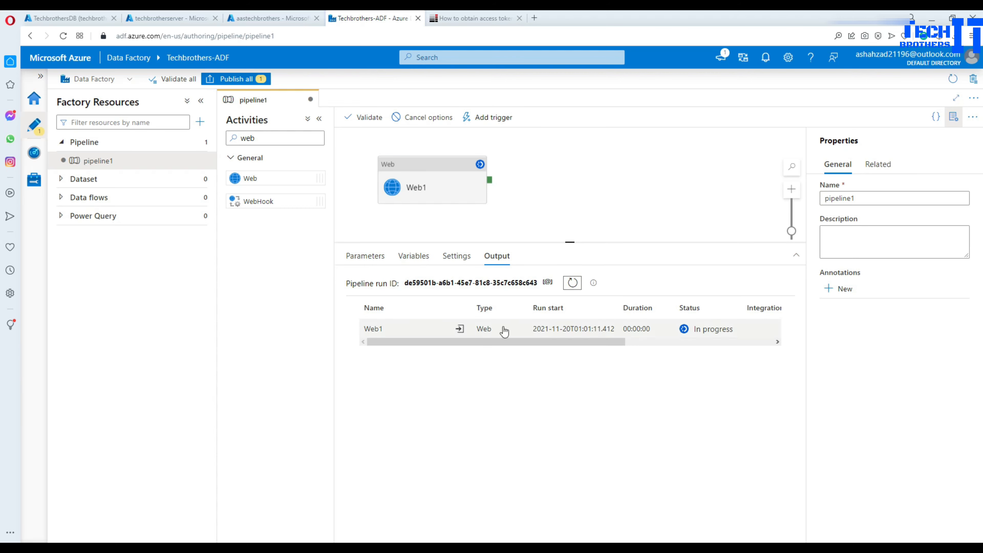
pyautogui.click(572, 285)
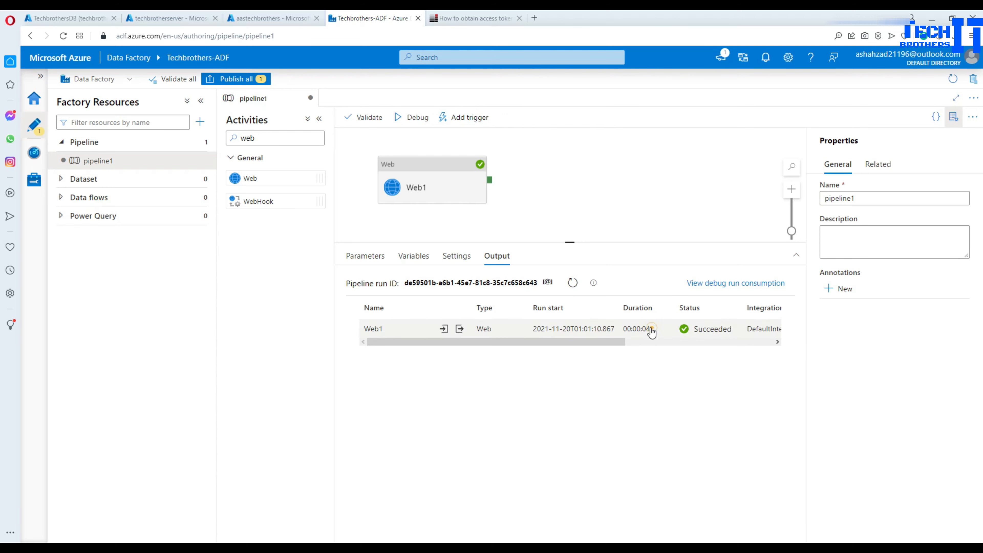
pyautogui.moveTo(651, 329); pyautogui.dragTo(626, 336)
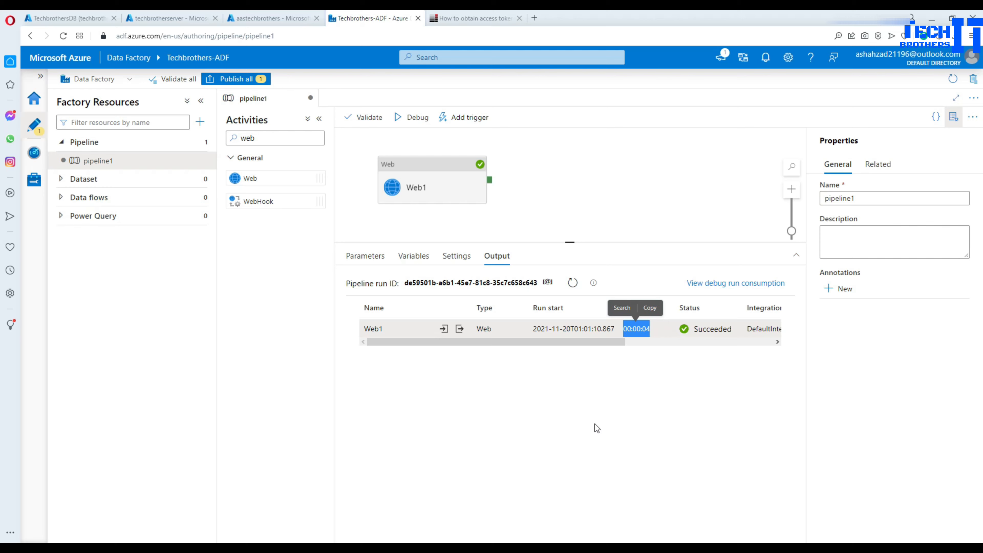
pyautogui.click(522, 406)
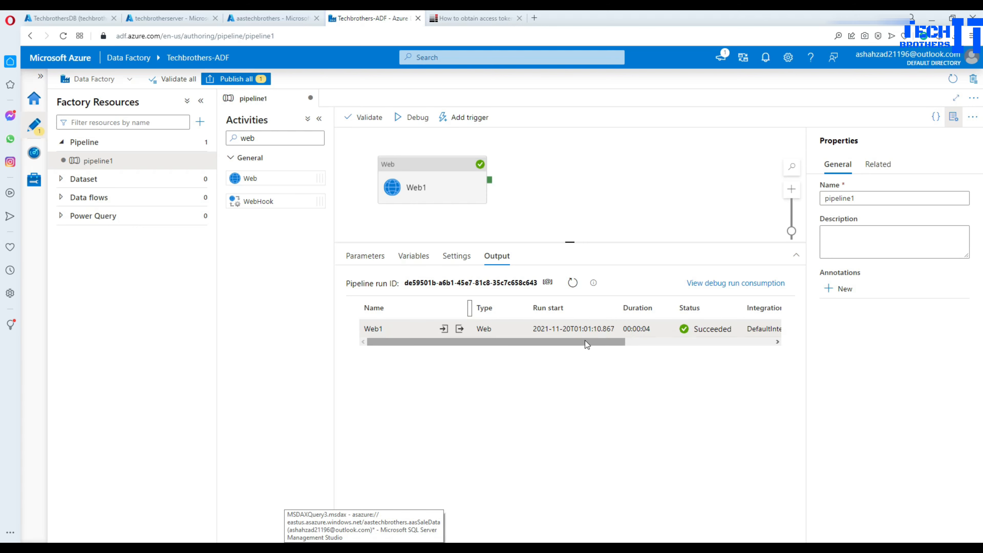
# Set the Web1 activity's method to GET, debug pipeline1 and refresh the run status
pyautogui.click(437, 185)
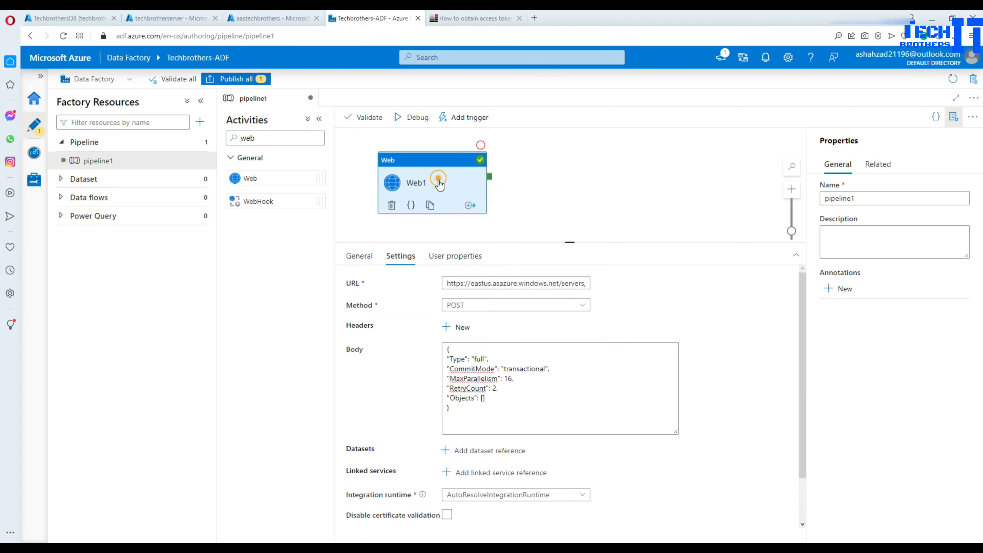
pyautogui.click(475, 308)
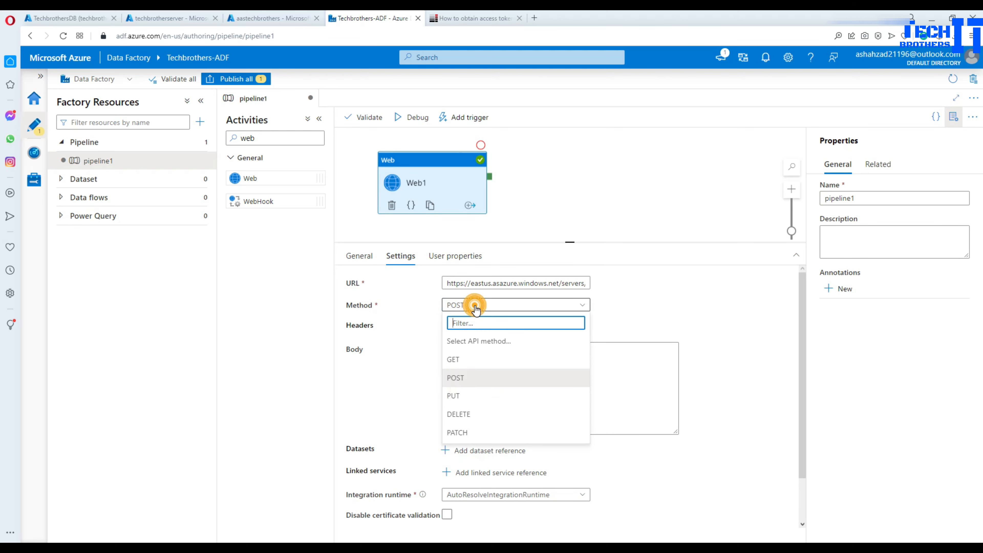
pyautogui.click(468, 362)
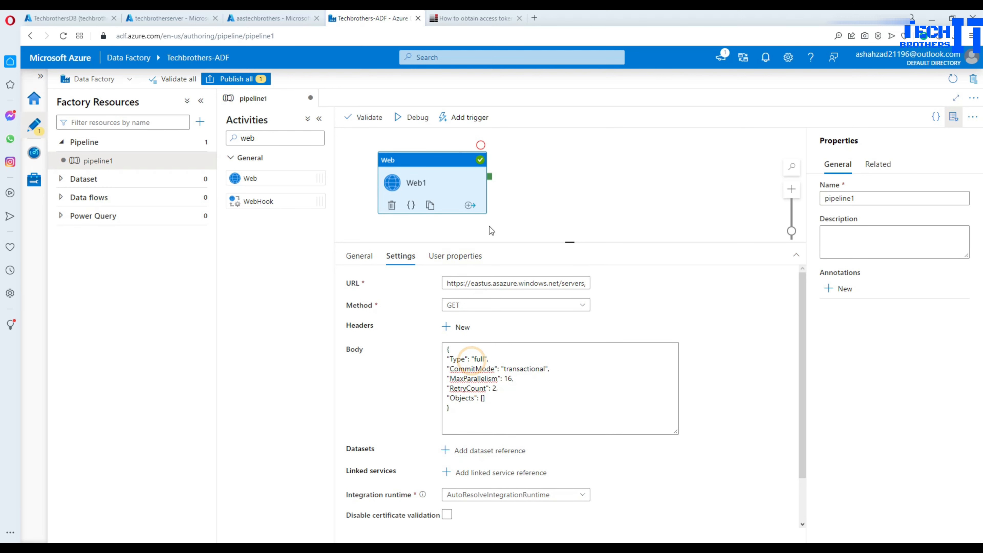
pyautogui.click(423, 118)
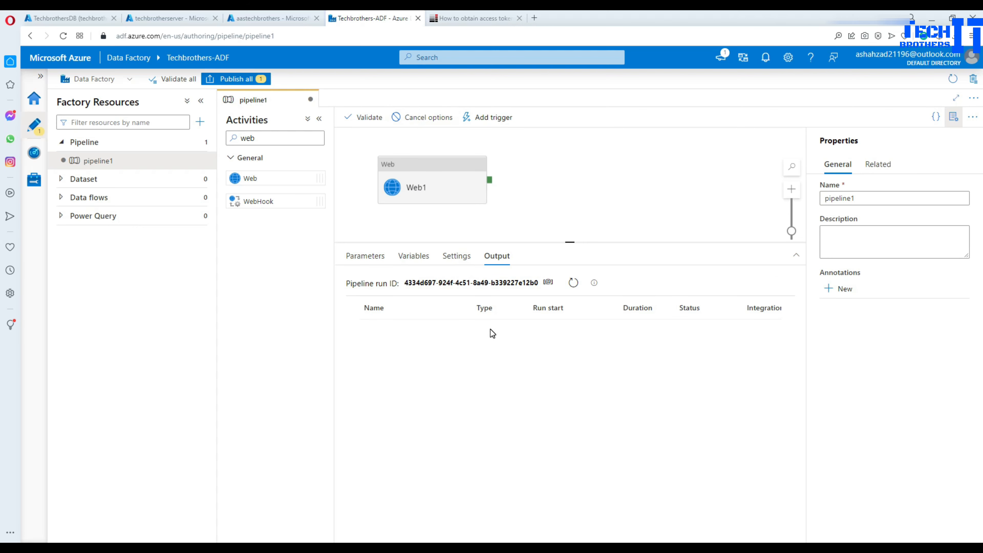
pyautogui.click(573, 282)
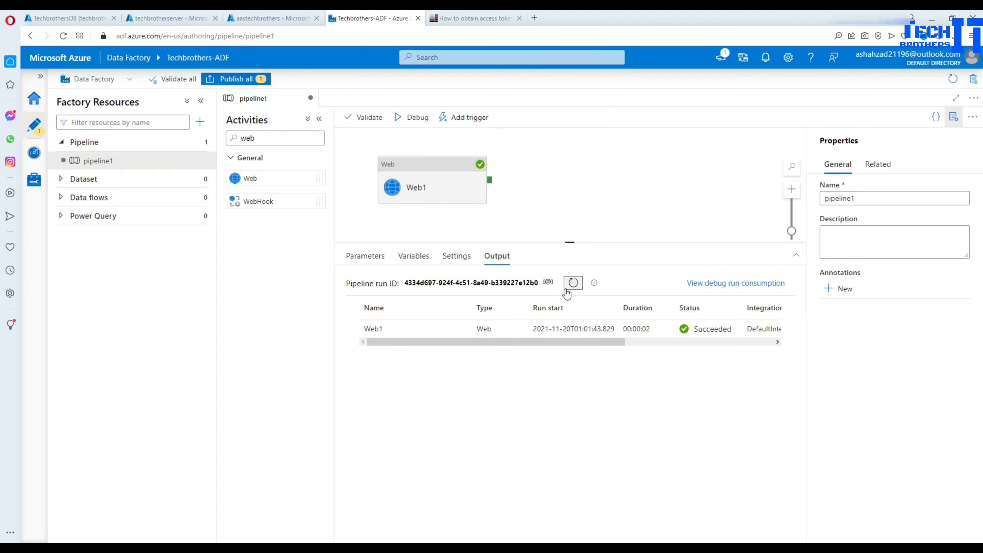
# Open the output of the Web1 GET run and examine the refresh IDs, start and end times and statuses in the response
pyautogui.click(460, 329)
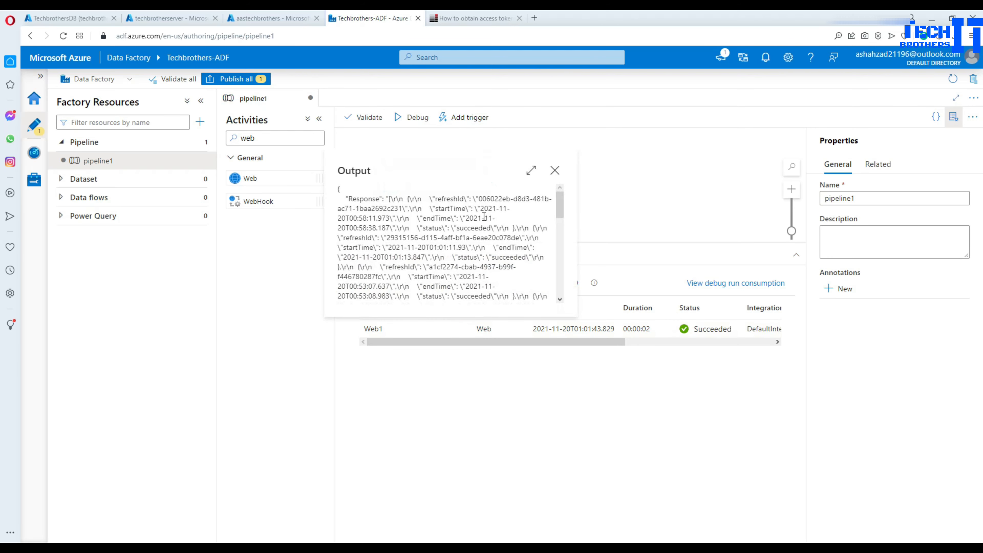
pyautogui.doubleClick(466, 200)
pyautogui.scroll(-5, 495, 259)
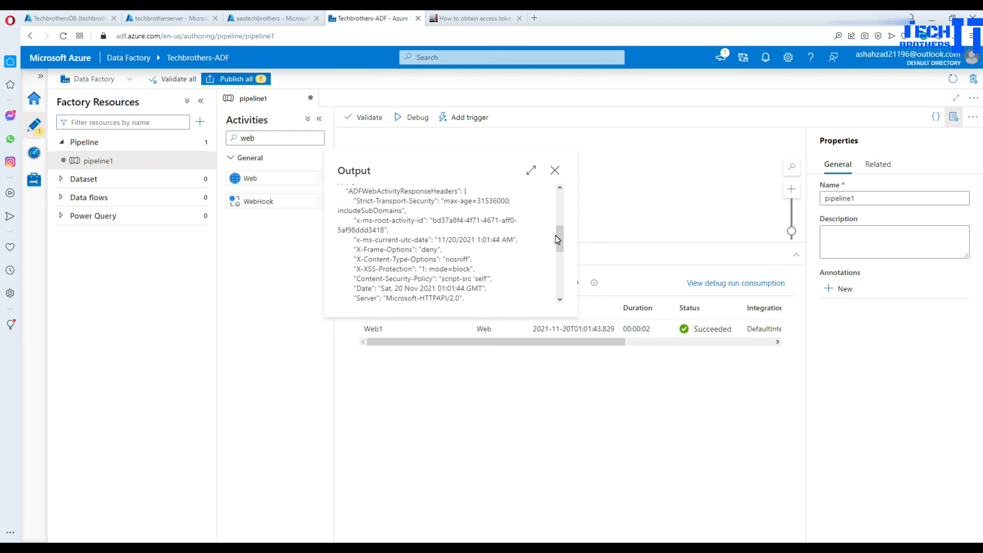
pyautogui.moveTo(560, 235); pyautogui.dragTo(570, 266)
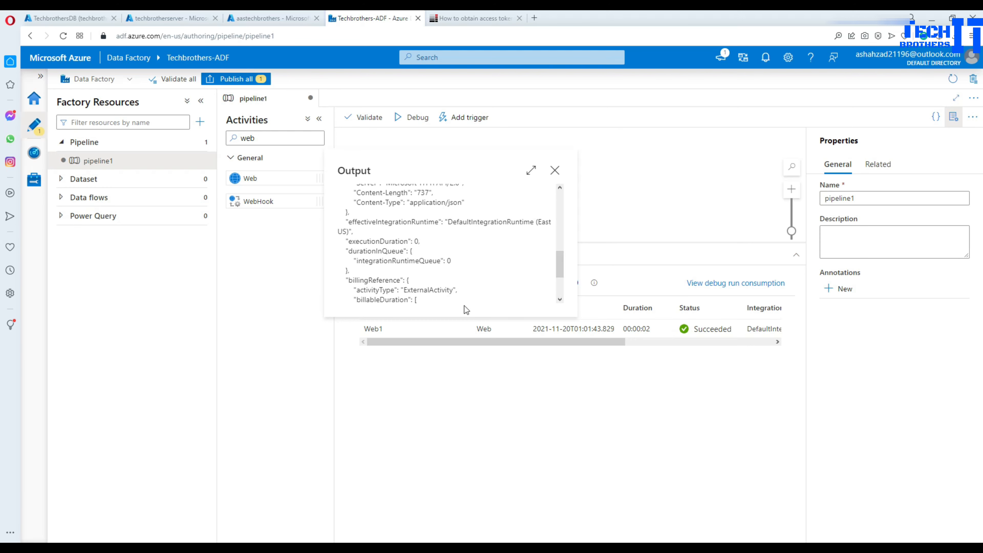
pyautogui.click(558, 221)
pyautogui.click(562, 215)
pyautogui.click(562, 212)
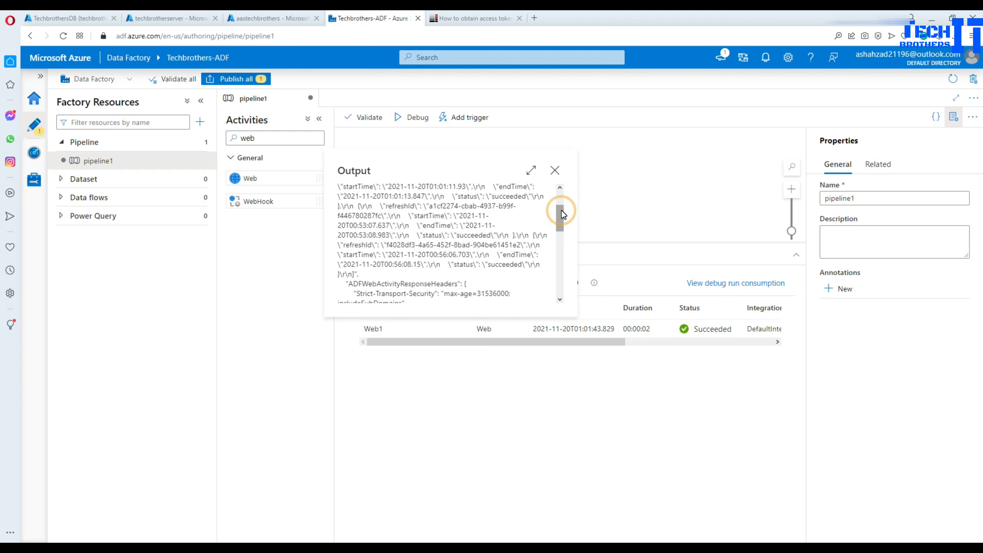
# Close the output of the Web1 GET run and examine the activity's duration
pyautogui.click(561, 199)
pyautogui.click(554, 170)
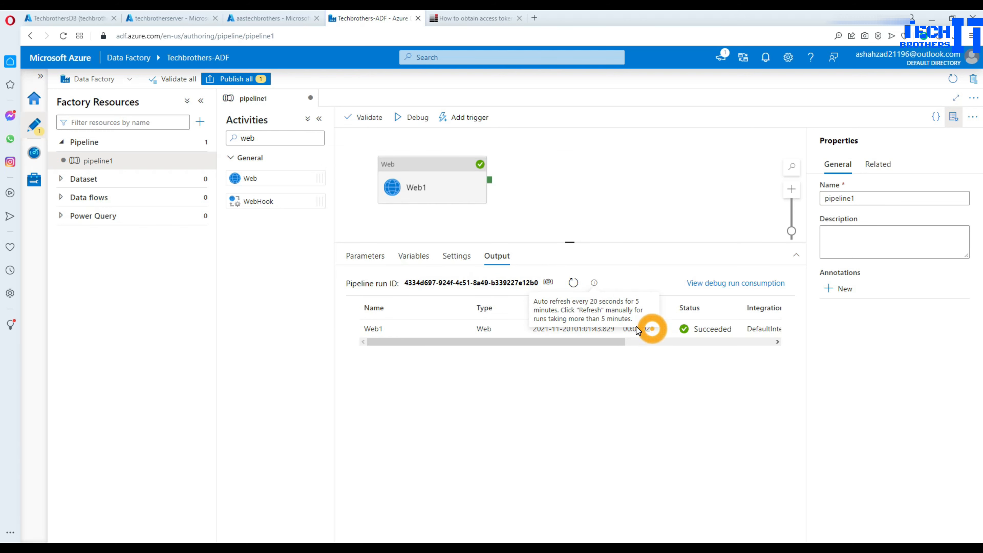
pyautogui.doubleClick(649, 330)
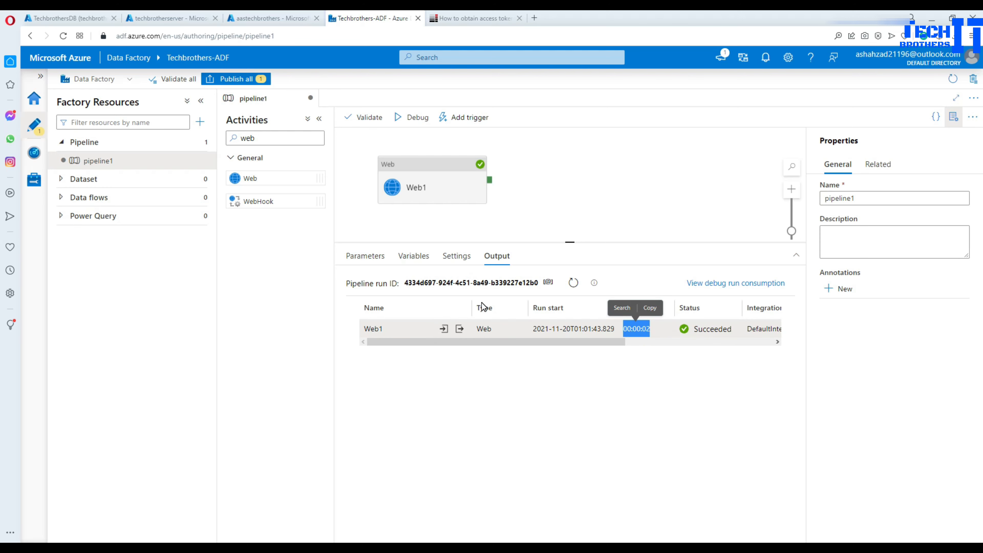
pyautogui.click(551, 191)
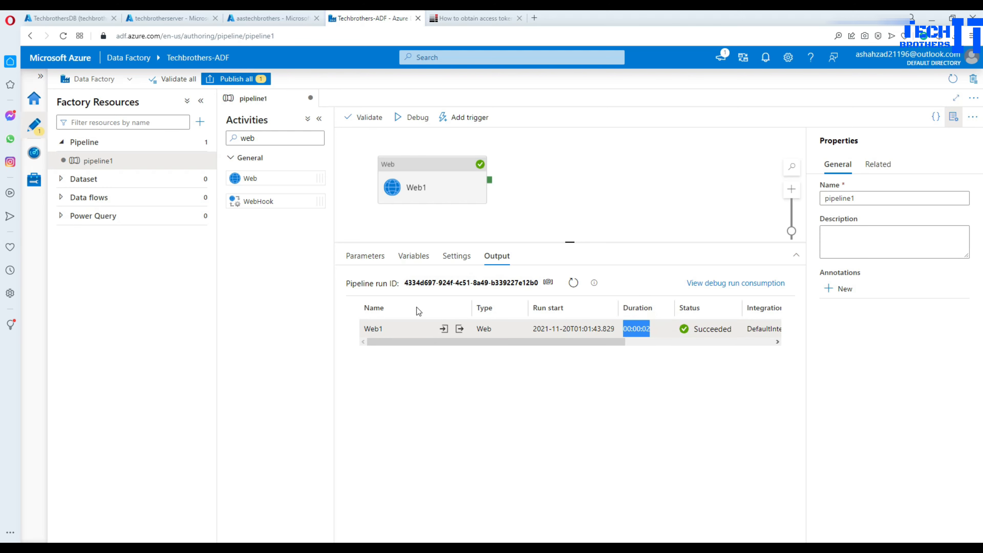
# Set the Web1 activity's method back to POST and check that its request body and other settings are in place
pyautogui.click(426, 193)
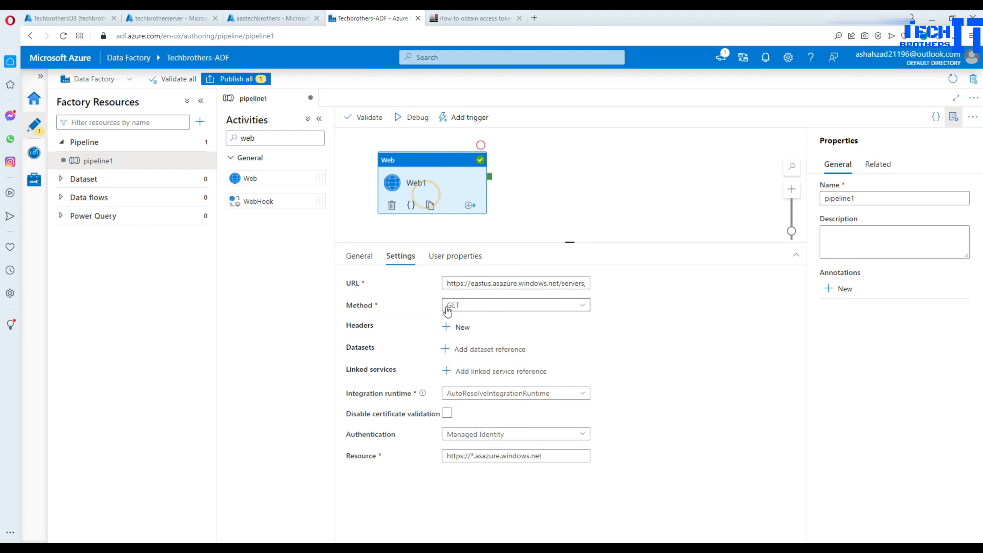
pyautogui.click(465, 306)
pyautogui.click(459, 376)
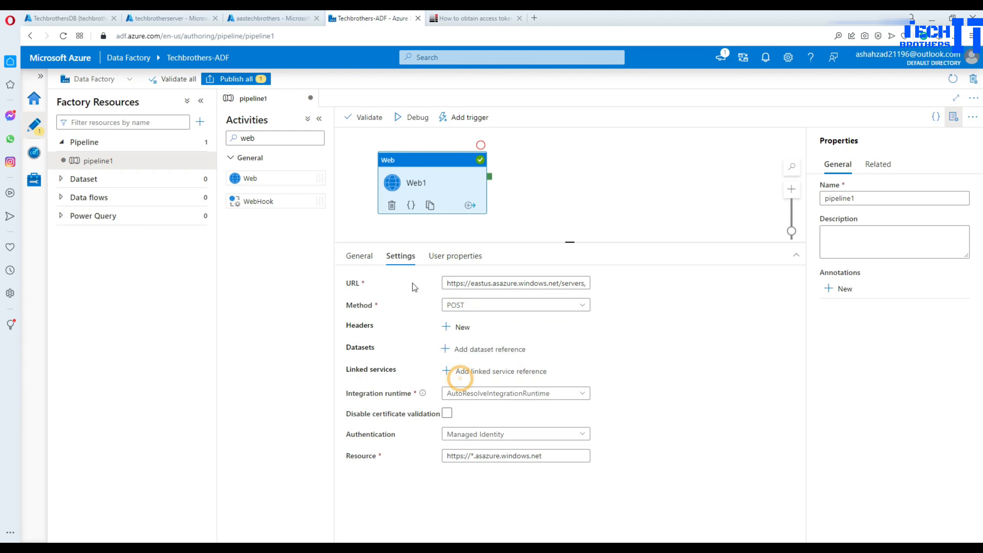
pyautogui.click(545, 180)
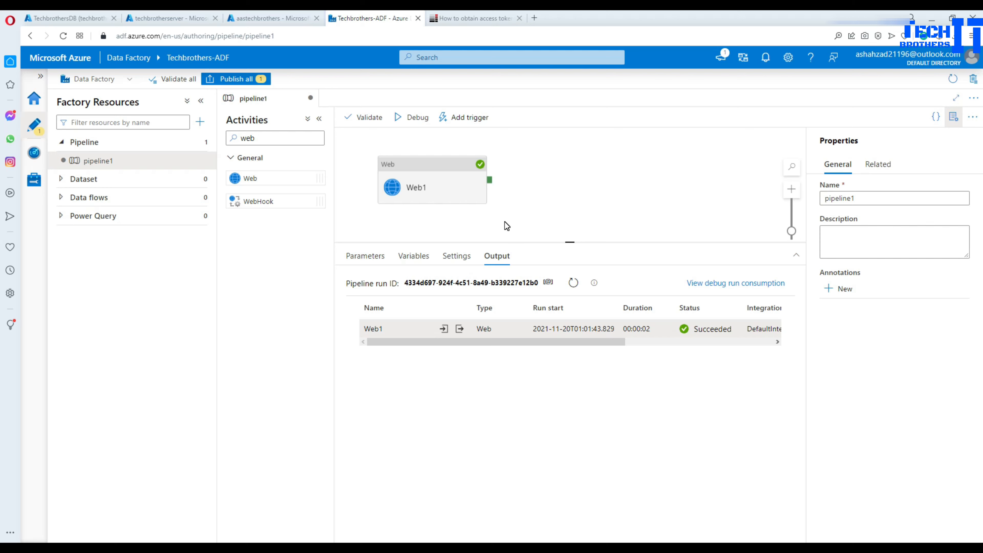
pyautogui.click(439, 192)
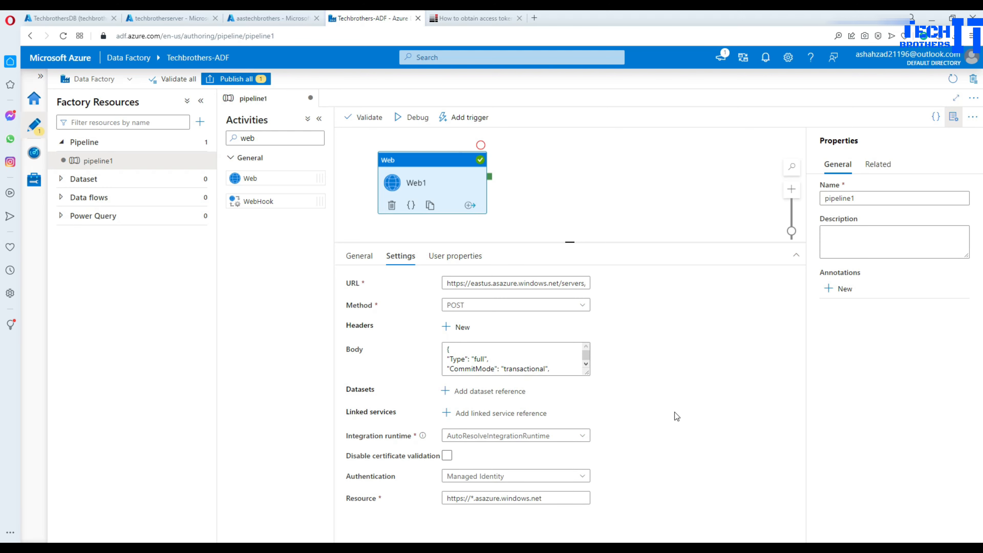
# Switch to SQL Server Management Studio, rerun the evaluate 'TotalSale' query on aasSaleData and look through all returned rows
pyautogui.click(413, 548)
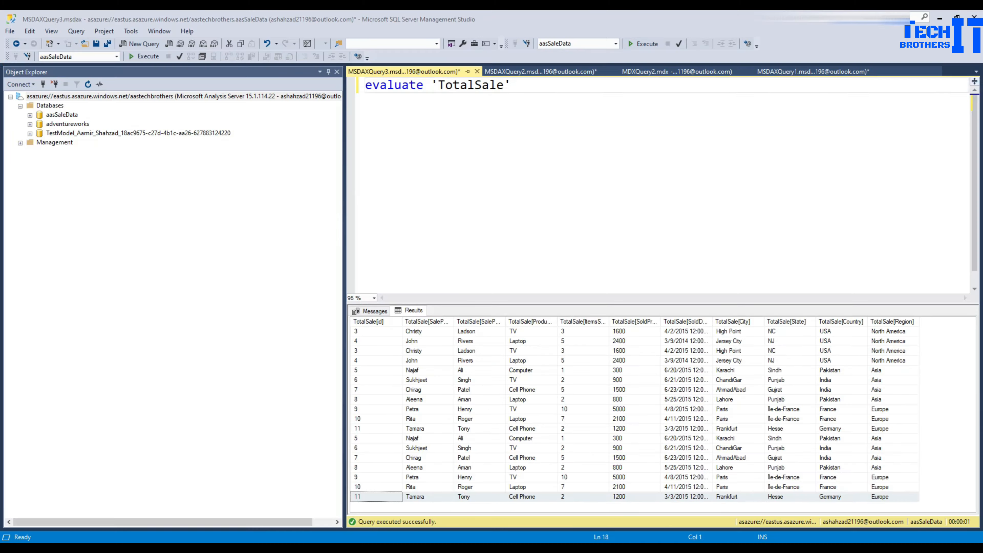
pyautogui.click(151, 58)
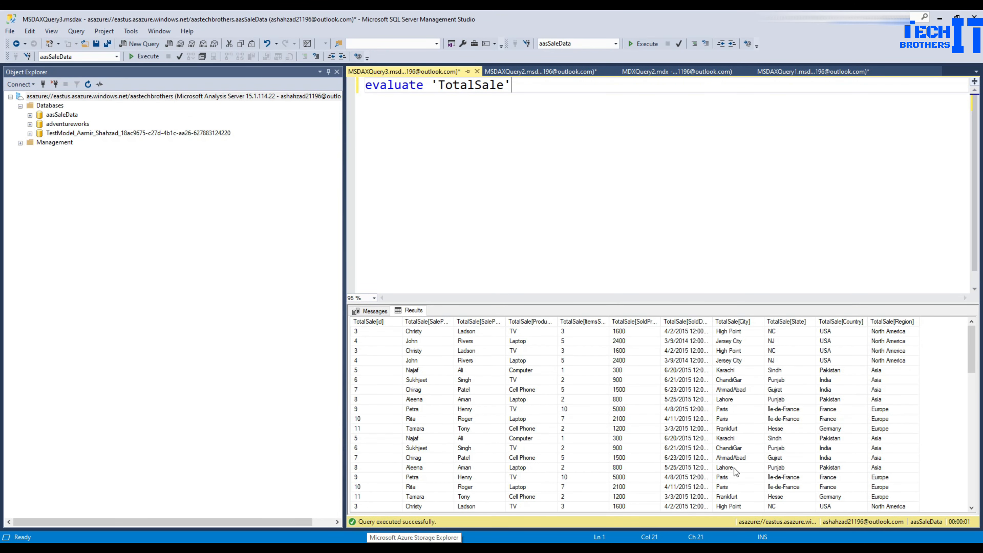
pyautogui.moveTo(969, 349); pyautogui.dragTo(969, 480)
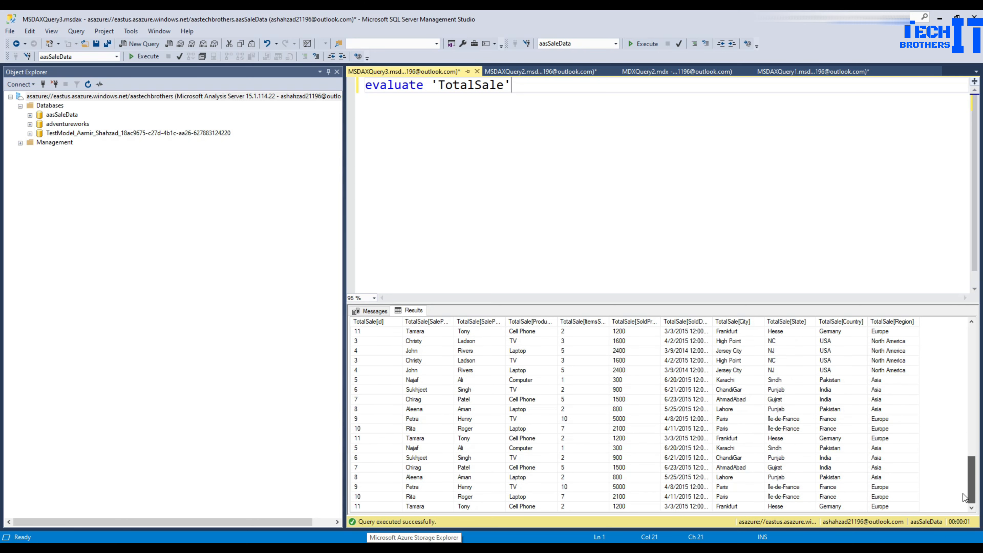
pyautogui.click(415, 438)
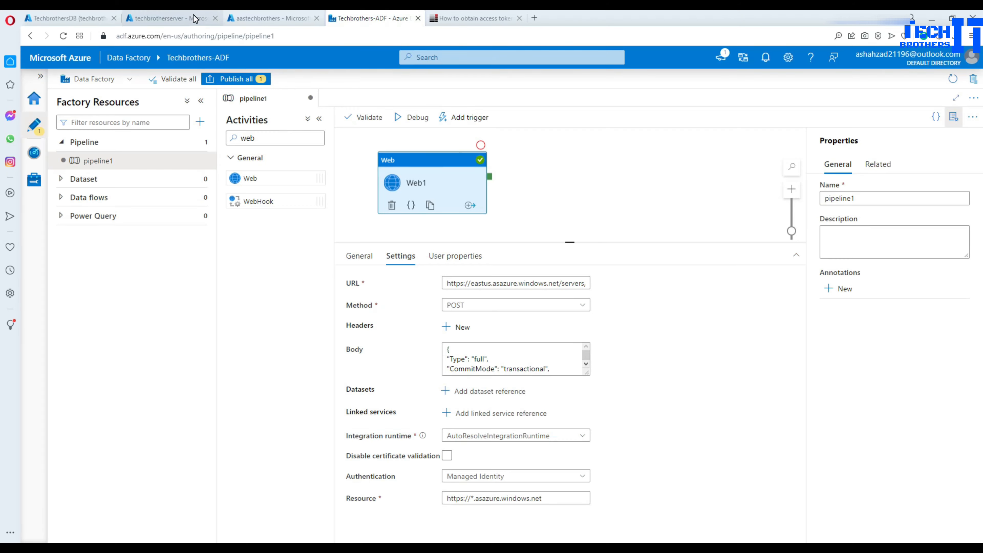
# In the TechbrothersDB query editor, change the delete condition to id<>3 and run the delete statement on [dbo].[TotalSale]
pyautogui.click(170, 18)
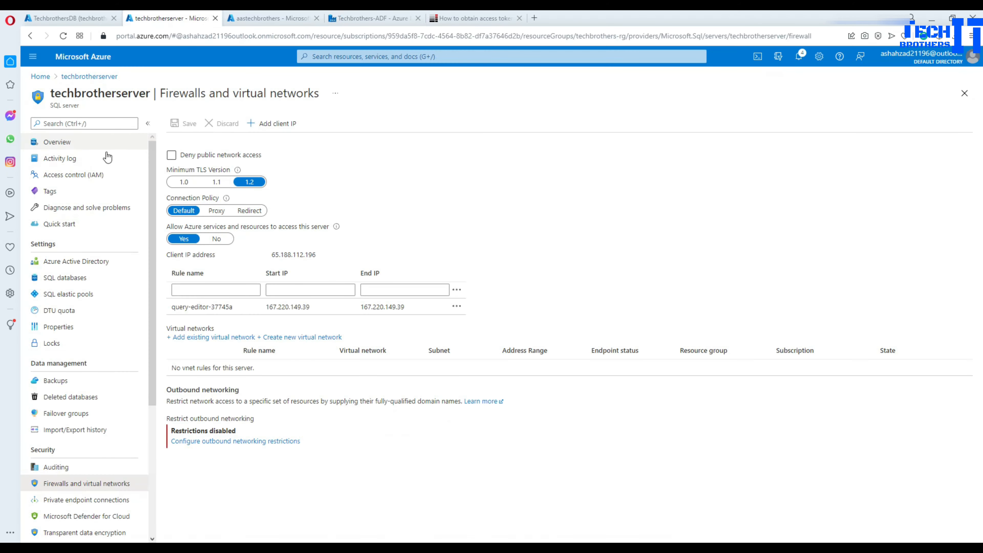
pyautogui.click(68, 16)
pyautogui.click(480, 224)
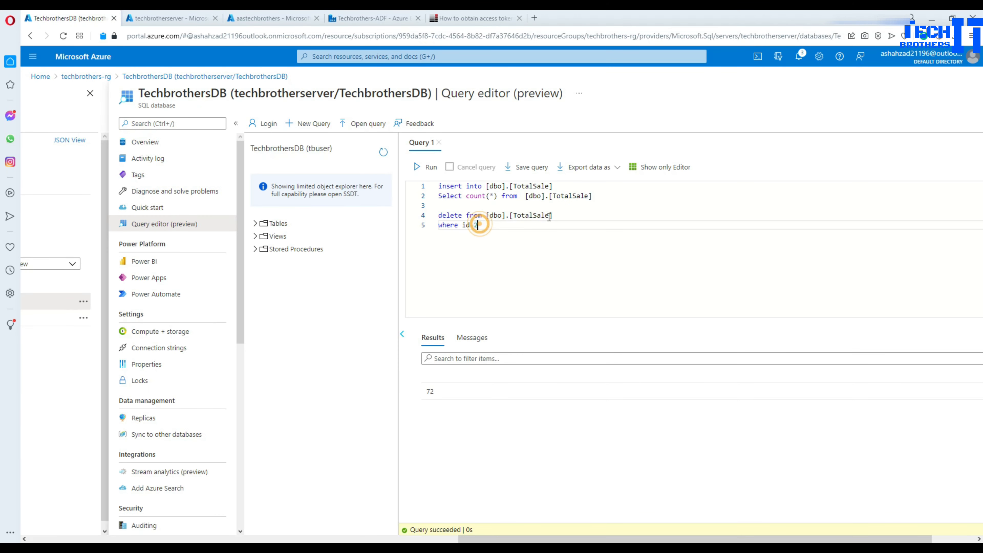
pyautogui.click(556, 215)
pyautogui.moveTo(556, 215); pyautogui.dragTo(470, 228)
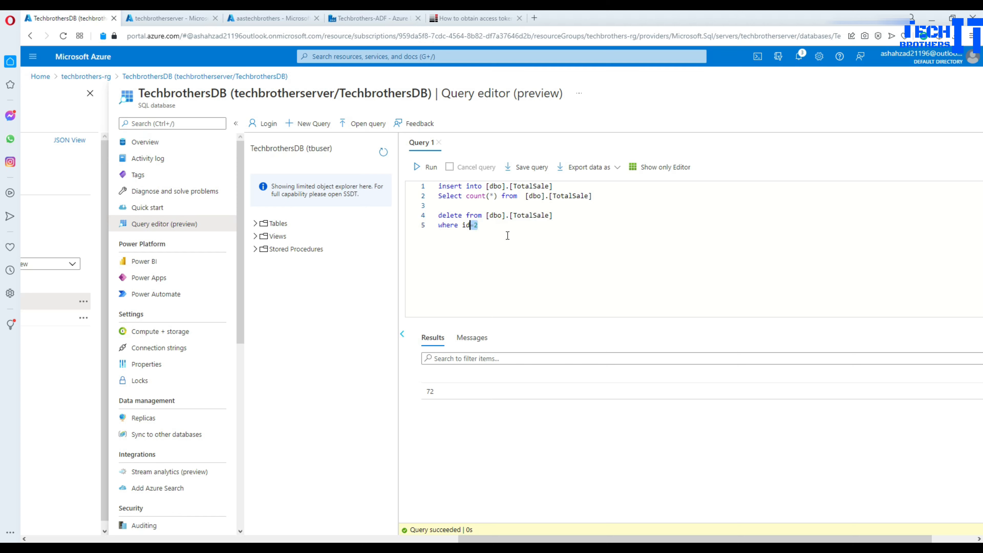
pyautogui.write('<>')
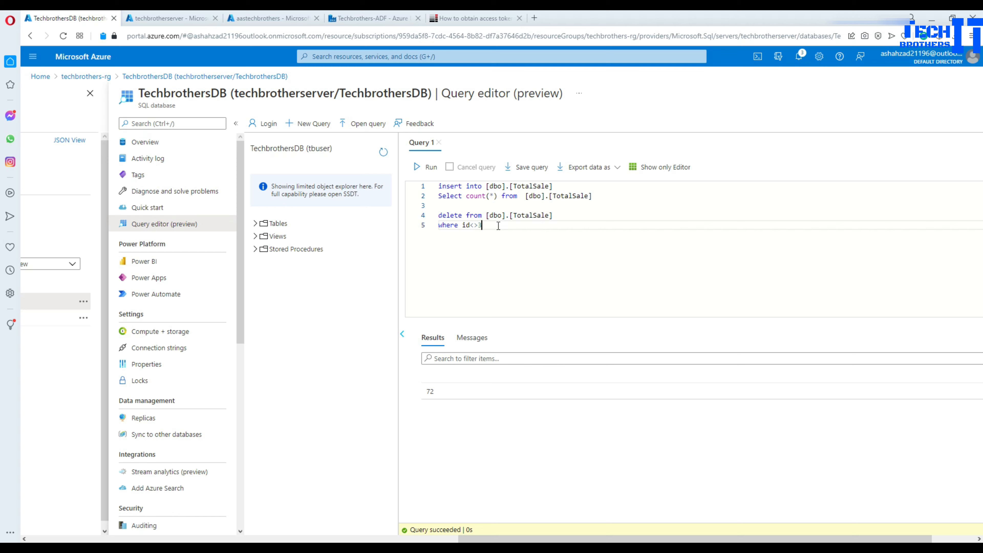
pyautogui.write('3')
pyautogui.moveTo(438, 215); pyautogui.dragTo(514, 229)
pyautogui.click(426, 171)
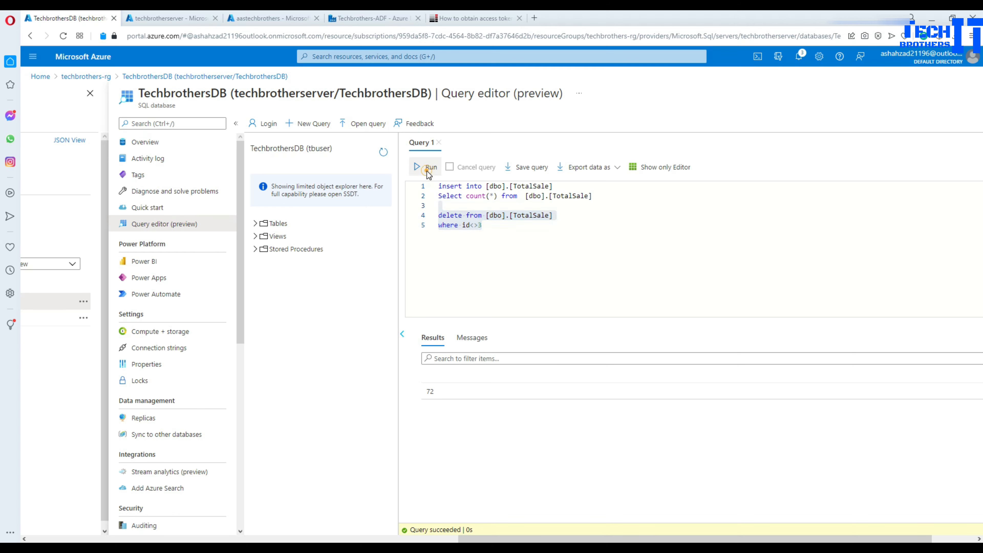
pyautogui.click(532, 251)
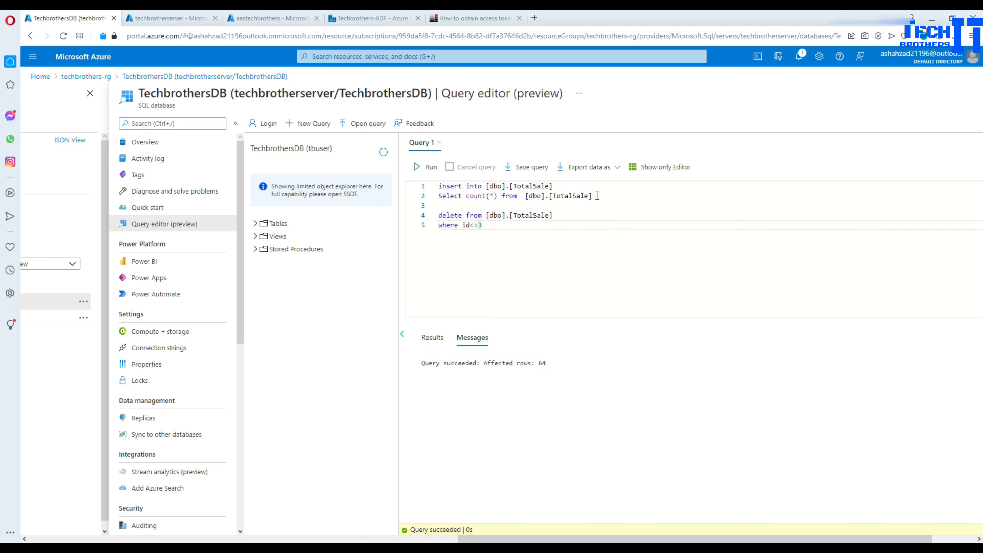
# Run only the Select count(*) statement to count the remaining rows in [dbo].[TotalSale]
pyautogui.click(607, 193)
pyautogui.hotkey('shift', 'Home')
pyautogui.click(425, 168)
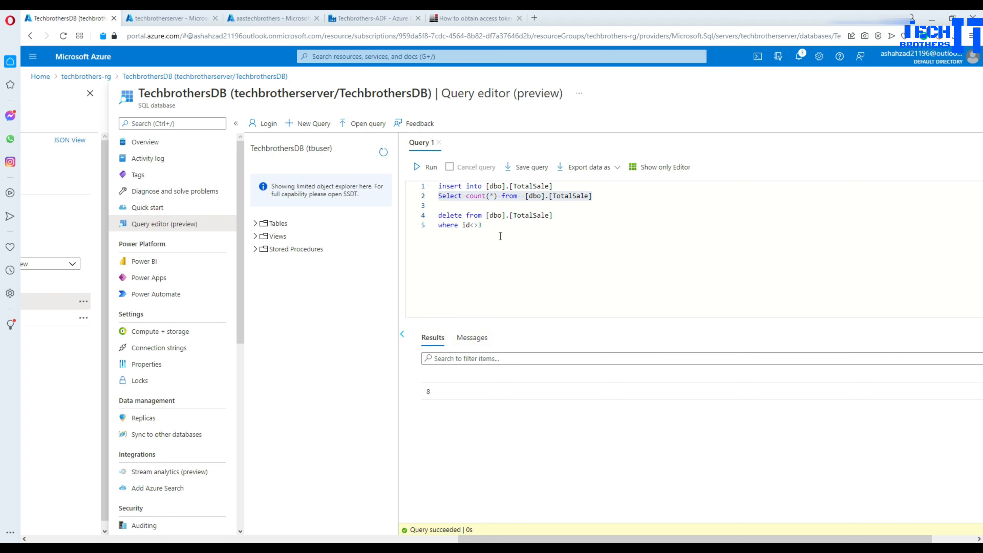
# Change the count query to Select * from [dbo].[TotalSale] and run it to list the remaining rows
pyautogui.moveTo(499, 196); pyautogui.dragTo(469, 197)
pyautogui.write('*')
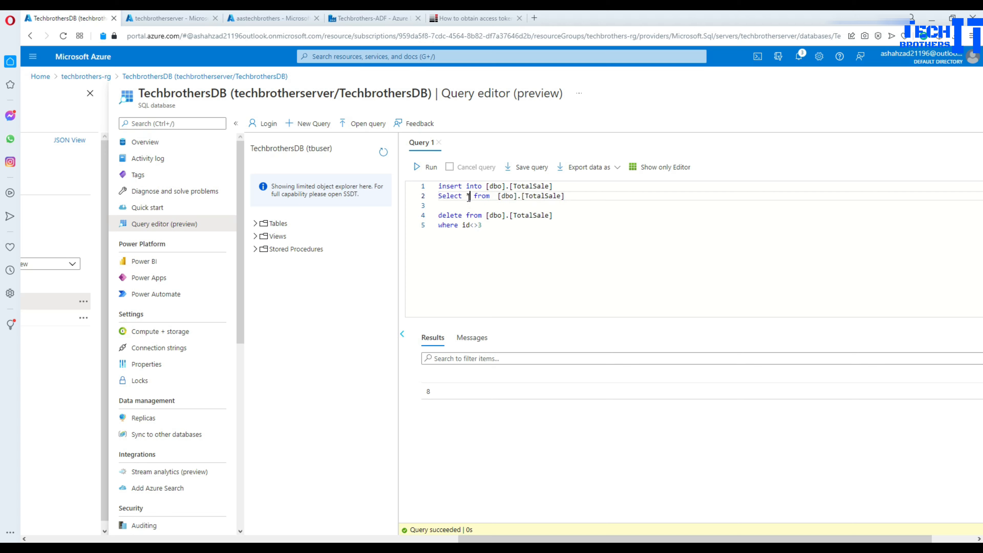
pyautogui.moveTo(568, 196); pyautogui.dragTo(411, 196)
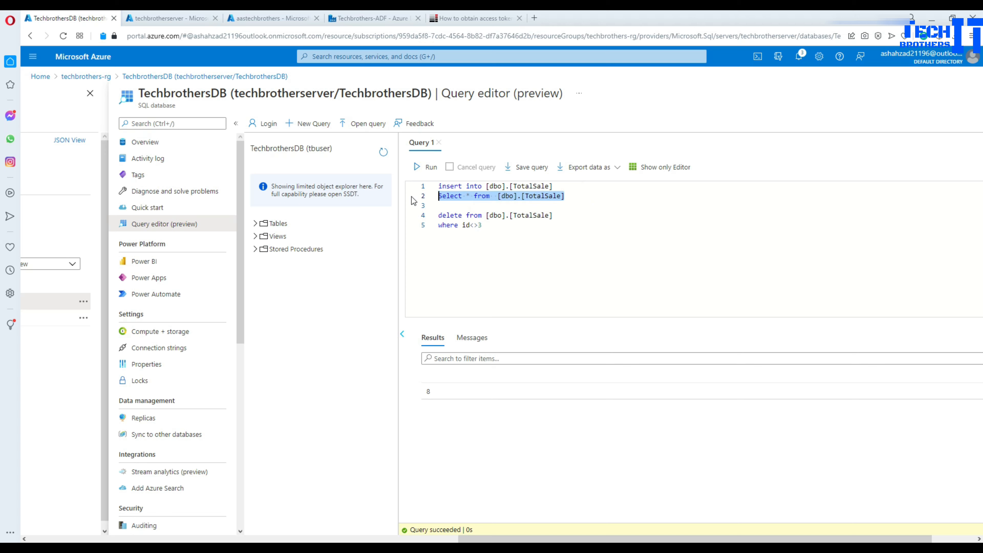
pyautogui.click(423, 166)
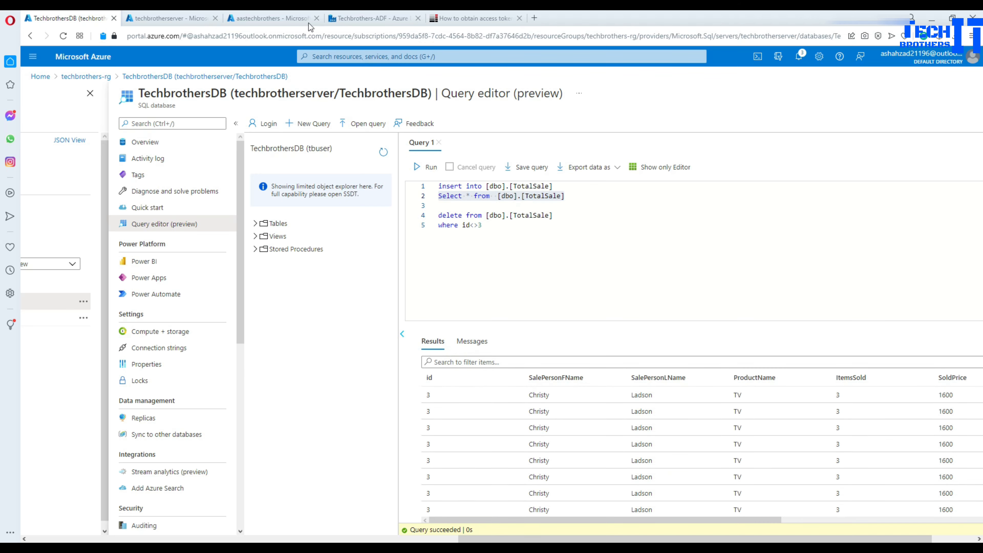
# Debug pipeline1 in Data Factory with the POST request, refresh the run output and check Web1's status and duration
pyautogui.click(371, 15)
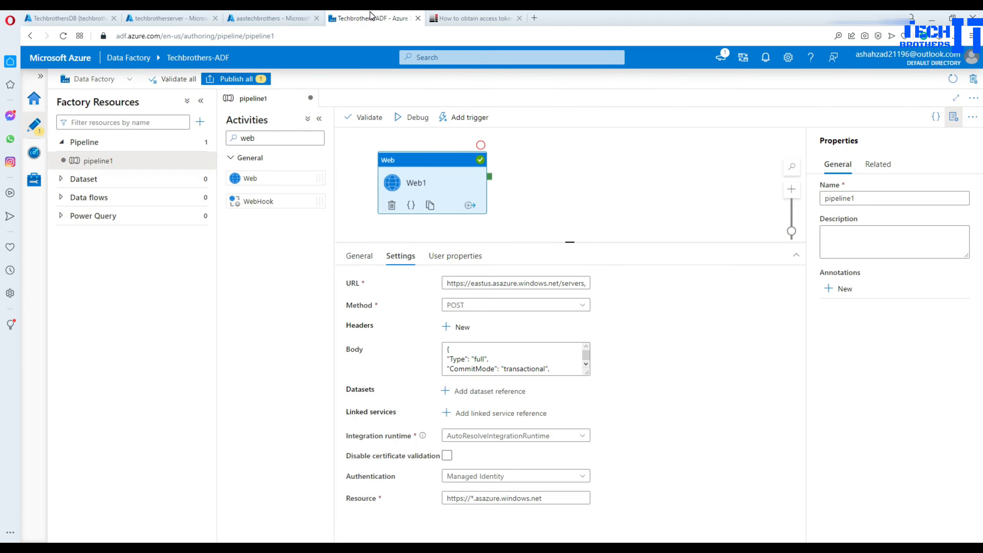
pyautogui.click(413, 118)
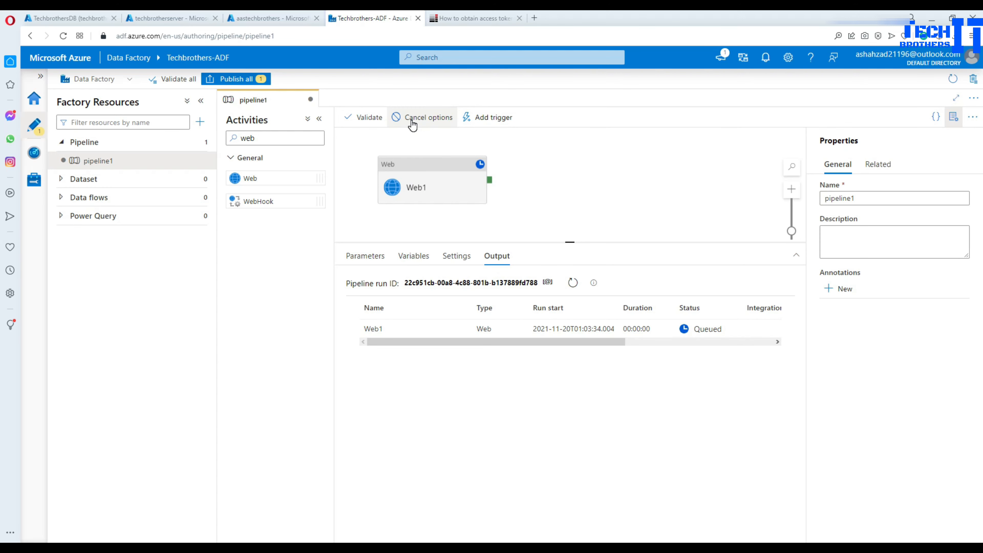
pyautogui.click(573, 283)
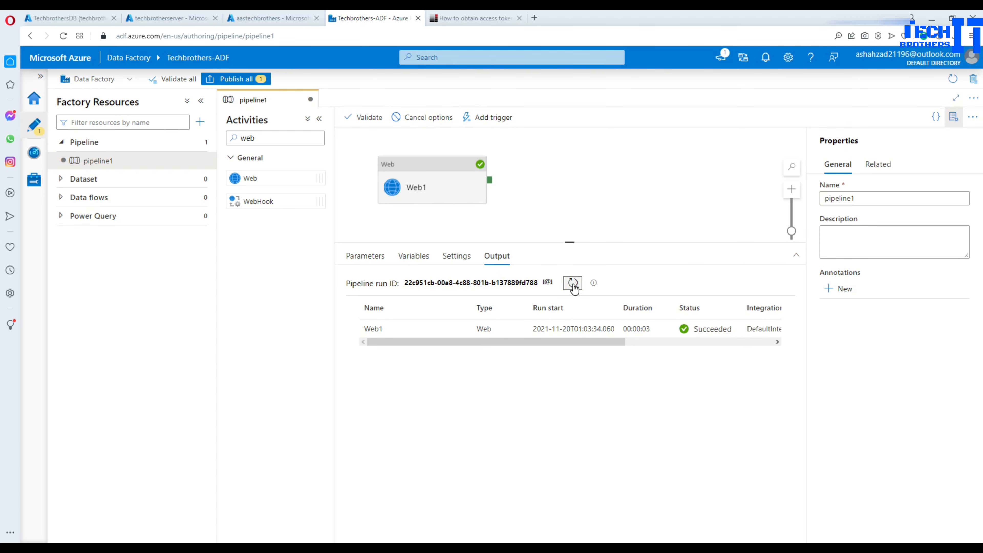
pyautogui.moveTo(655, 329); pyautogui.dragTo(622, 330)
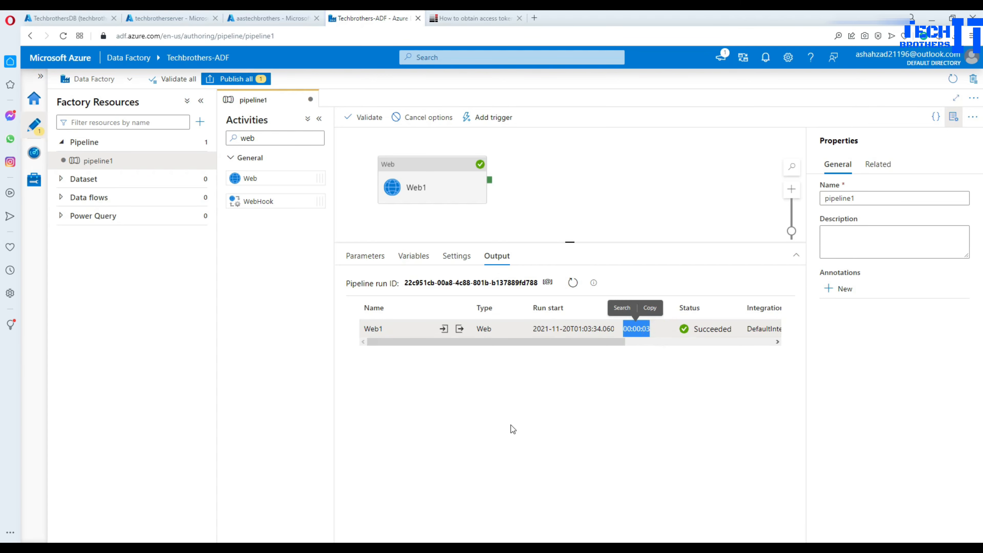
# Rerun the evaluate 'TotalSale' query in SQL Server Management Studio and examine the id values of the processed model's rows
pyautogui.hotkey('alt', 'Tab')
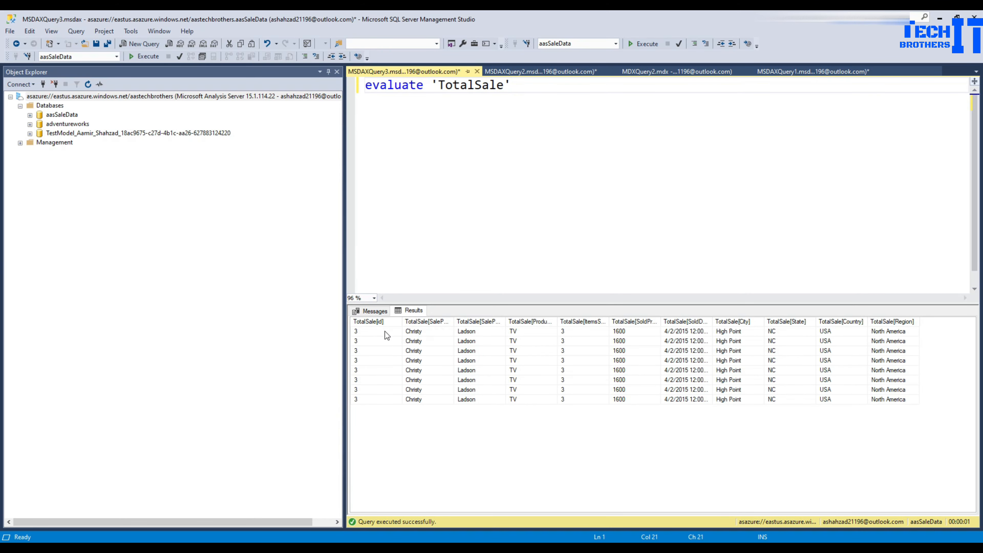
pyautogui.click(385, 331)
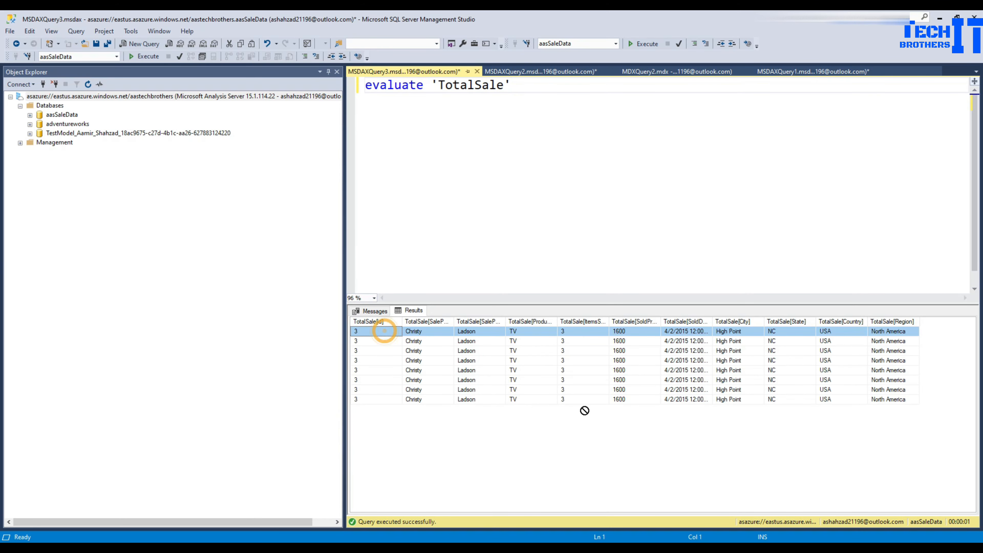
pyautogui.click(370, 369)
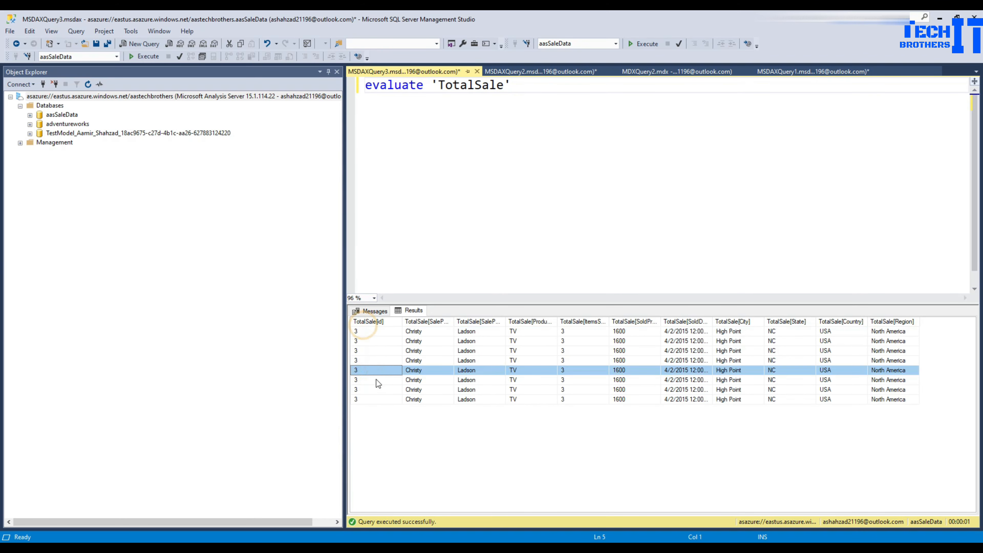
pyautogui.click(408, 359)
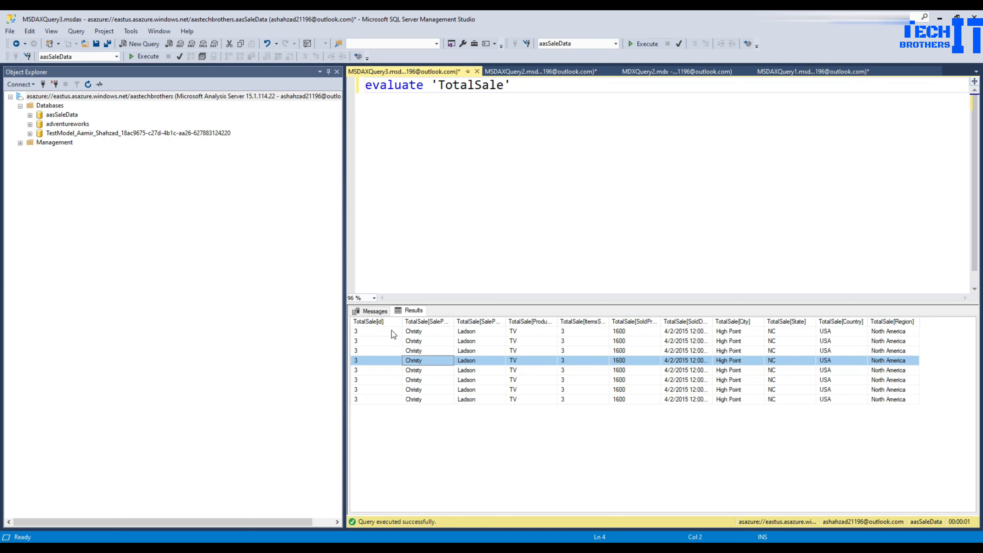
pyautogui.moveTo(390, 332); pyautogui.dragTo(408, 391)
pyautogui.click(391, 403)
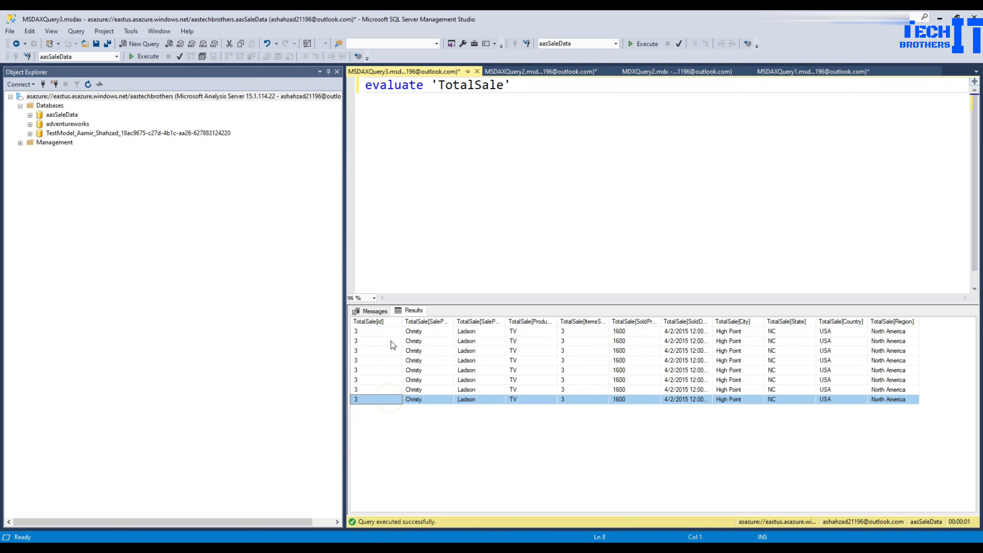
pyautogui.moveTo(390, 333); pyautogui.dragTo(643, 408)
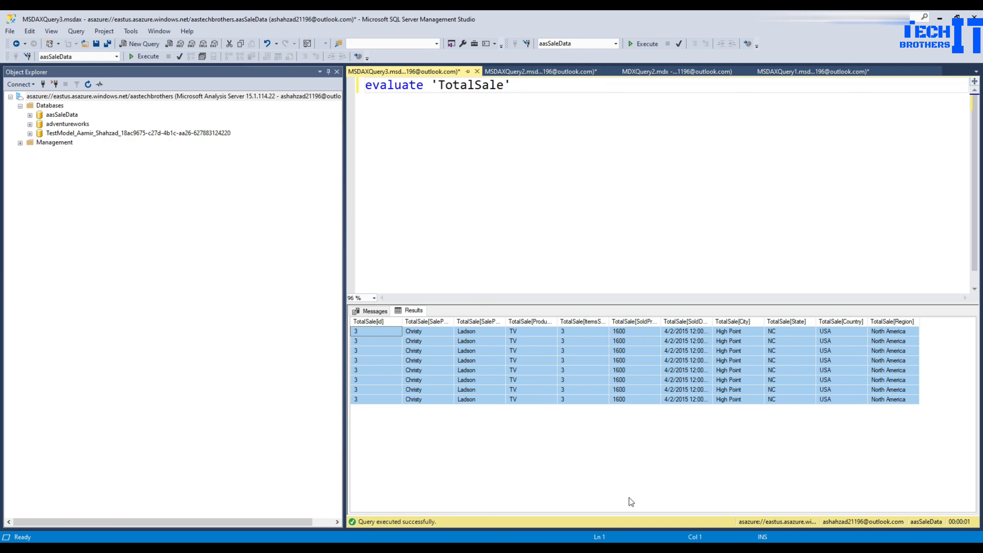
# Switch to the Word notes, remove the space between "app:" and the application ID, and review the remaining setup notes
pyautogui.hotkey('alt', 'Tab')
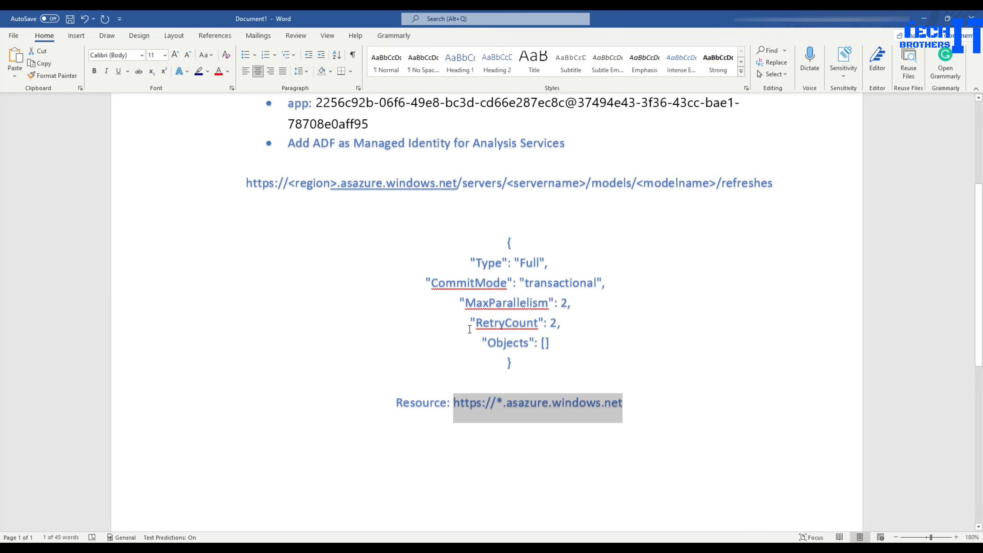
pyautogui.click(391, 302)
pyautogui.scroll(3, 392, 303)
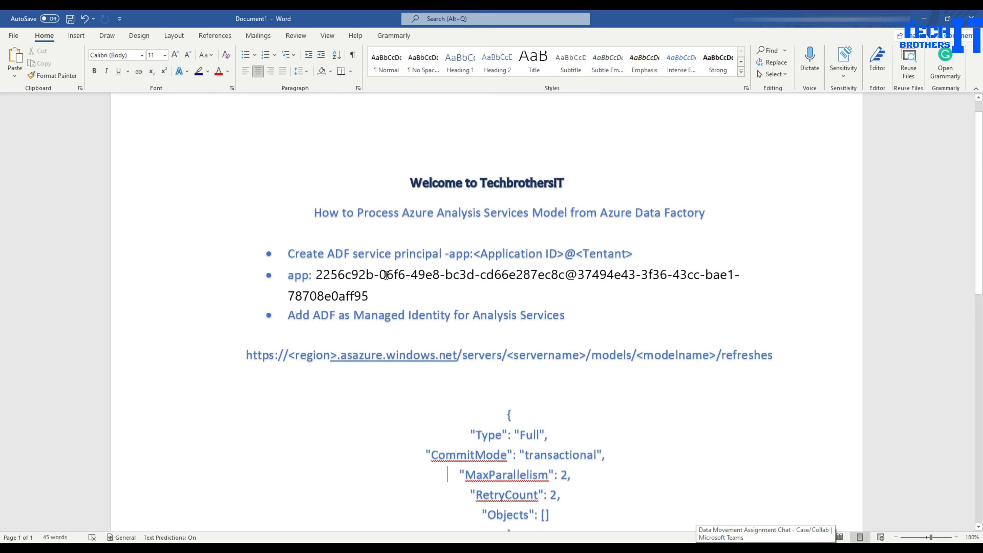
pyautogui.click(318, 274)
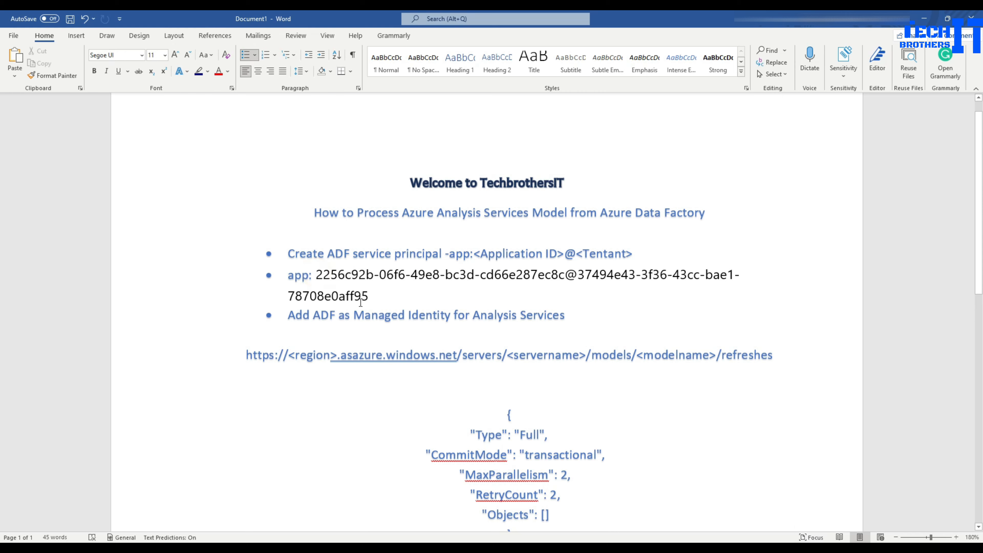
pyautogui.press('BackSpace')
pyautogui.write('\\')
pyautogui.press('BackSpace')
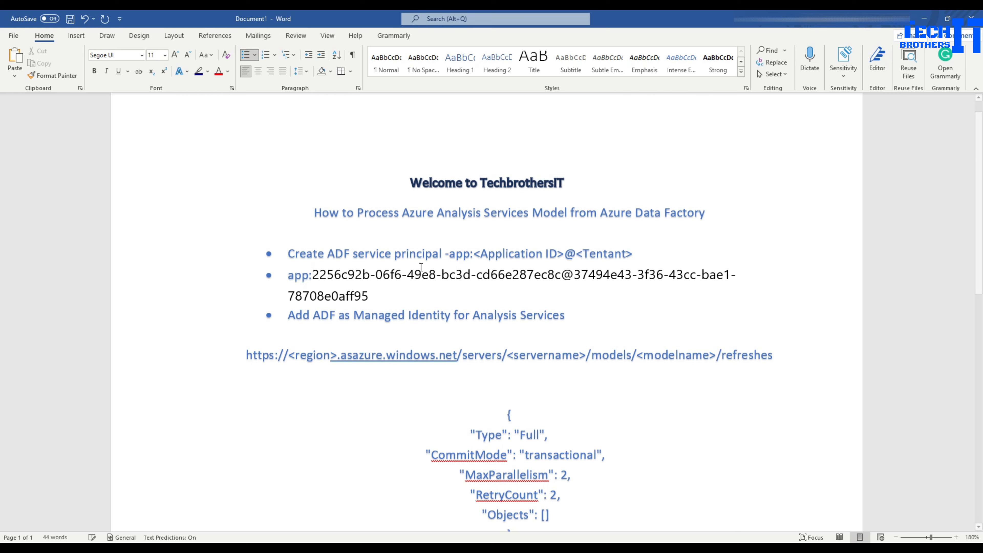
pyautogui.moveTo(312, 276); pyautogui.dragTo(301, 276)
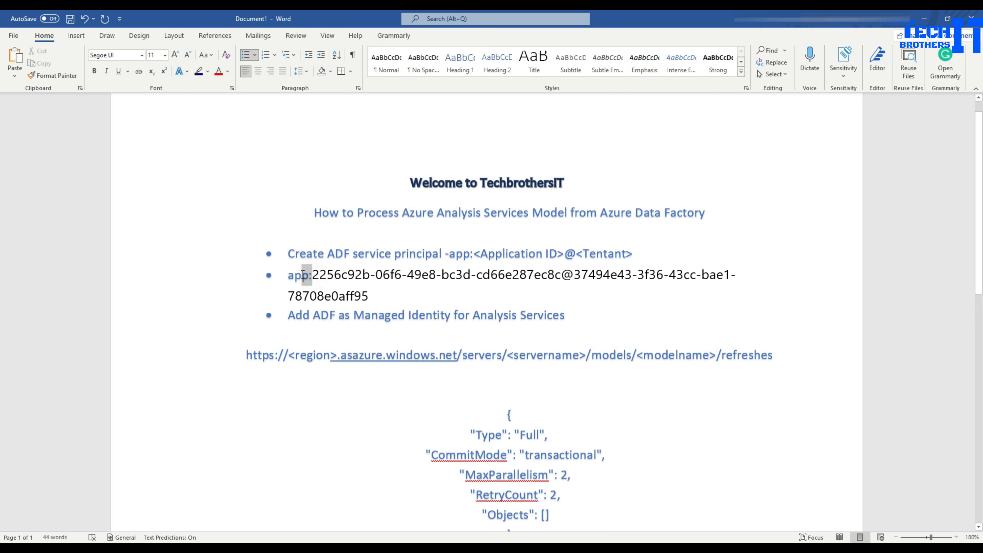
pyautogui.click(322, 286)
pyautogui.scroll(-2, 324, 285)
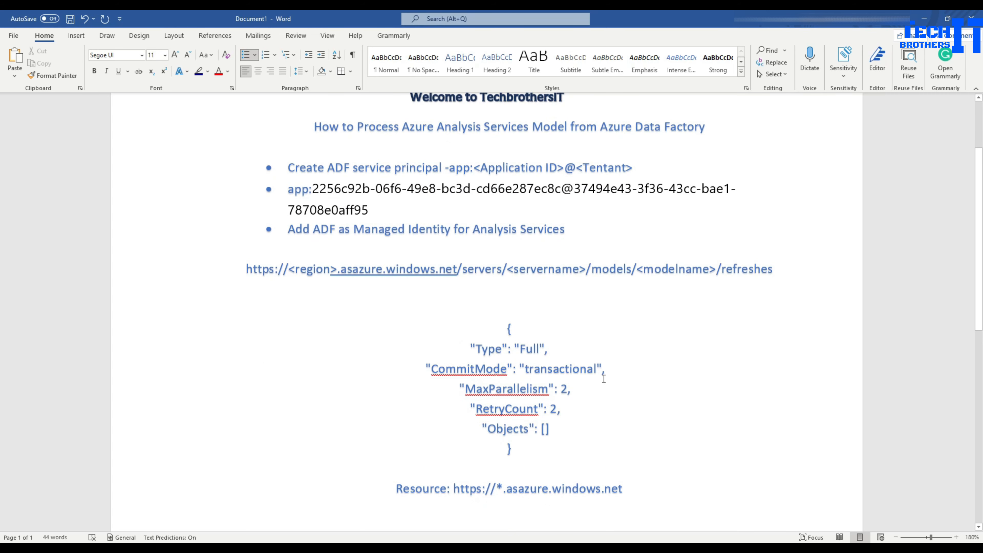
pyautogui.scroll(-4, 603, 378)
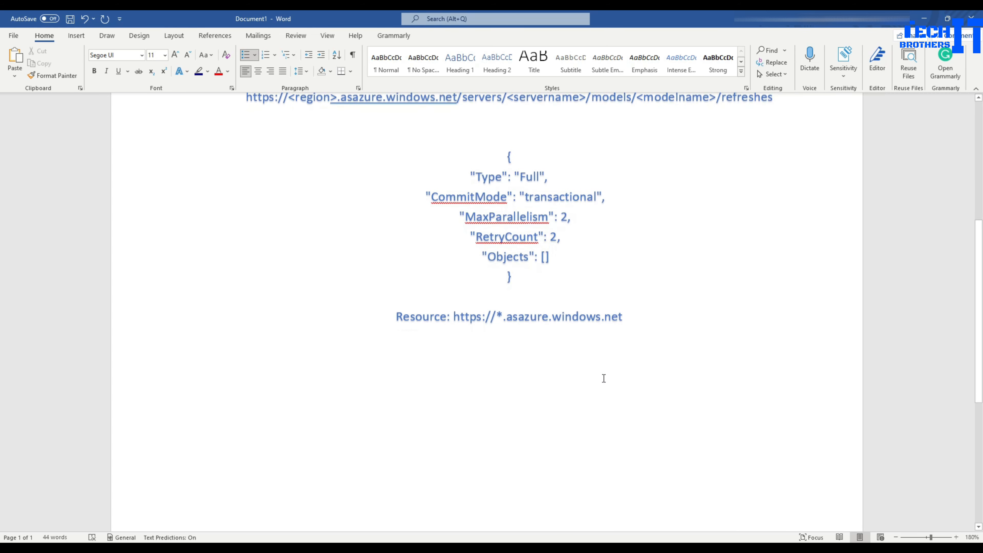